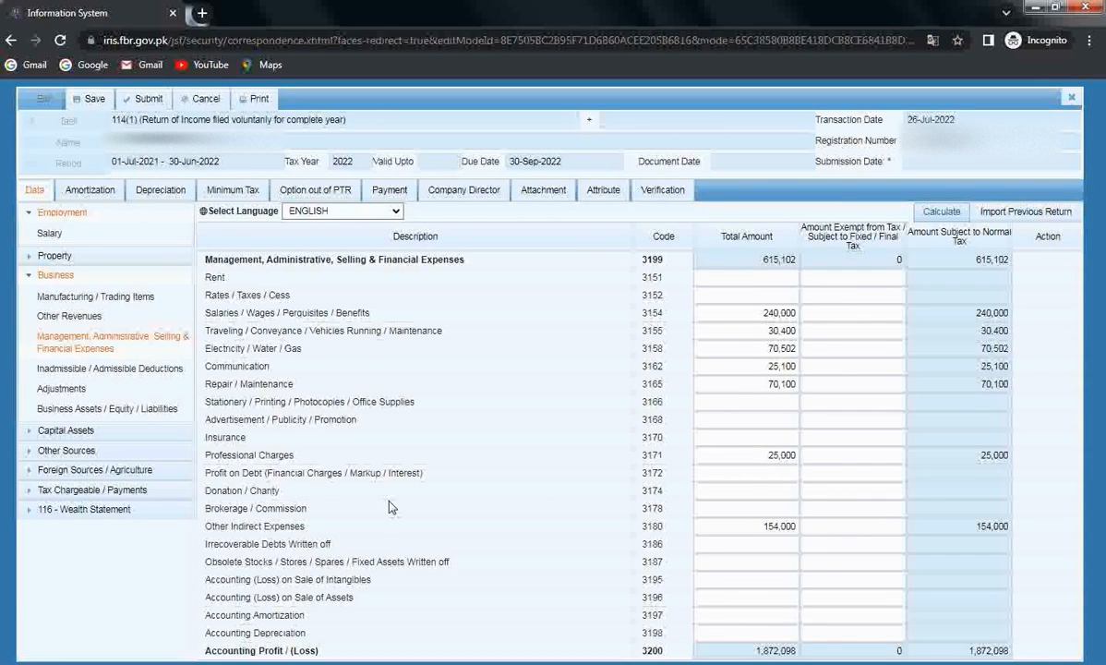
Step: Collapse and re-expand Business, then open the Inadmissible / Admissible Deductions table (code 3239 add-backs)
click(57, 277)
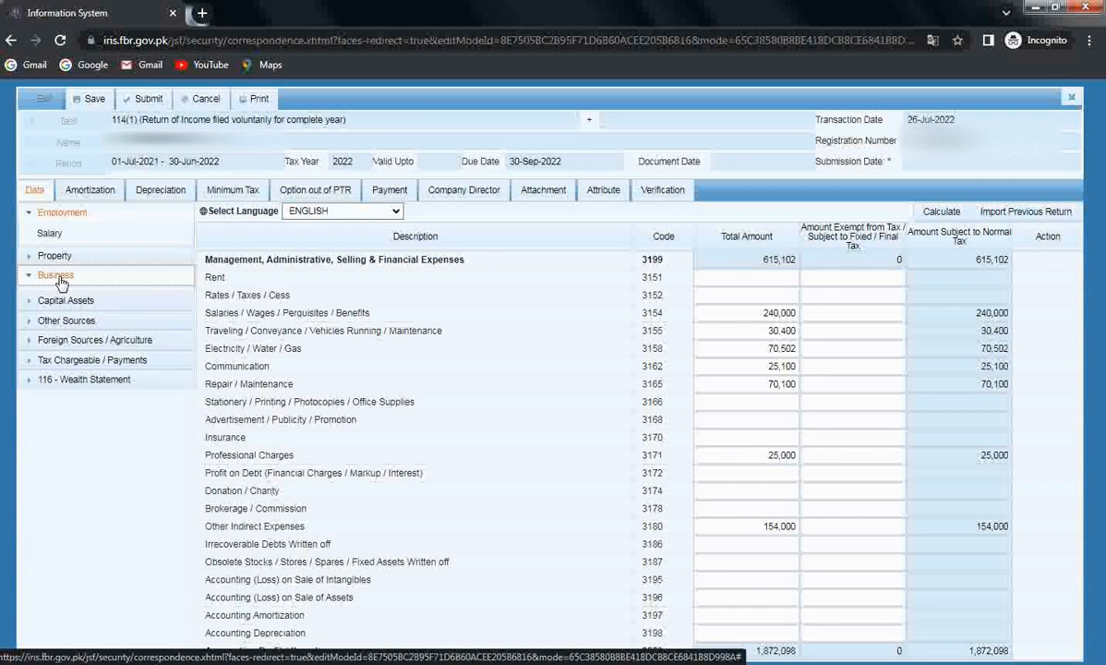
click(57, 277)
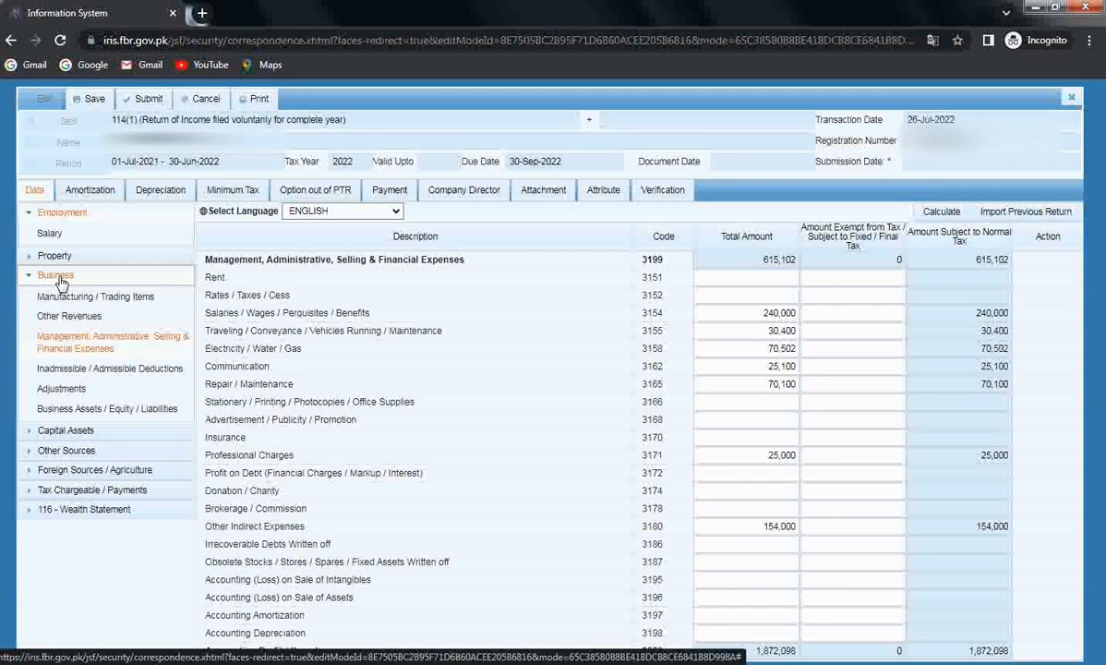
click(72, 369)
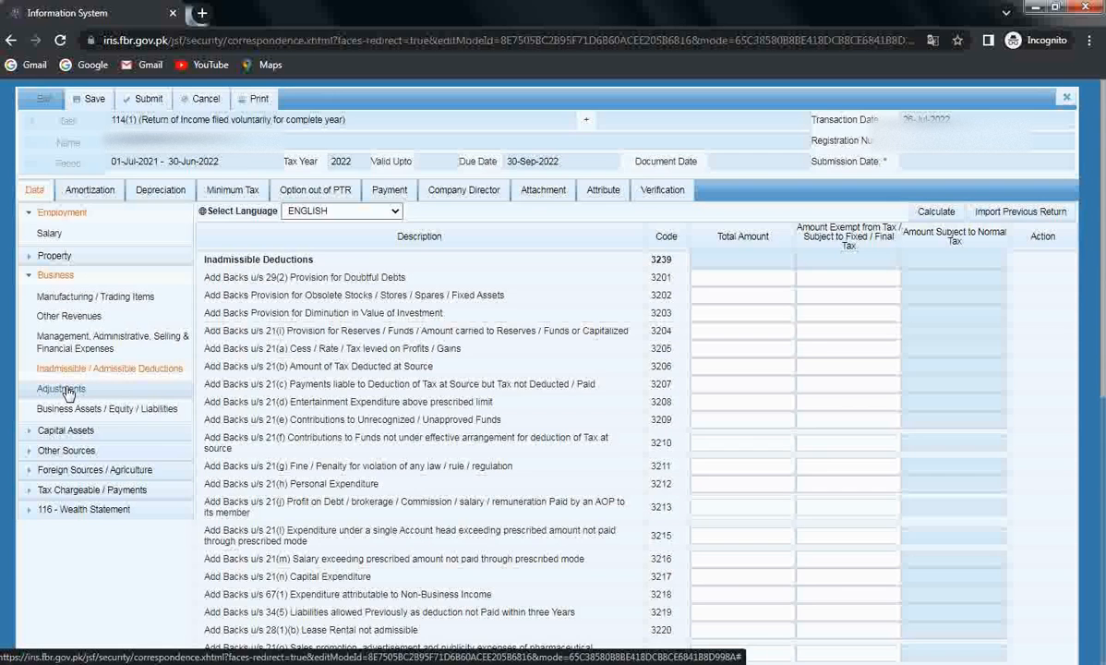
Step: Look over the business Adjustments page, then open the empty Business Assets / Equity / Liabilities balance sheet
click(62, 389)
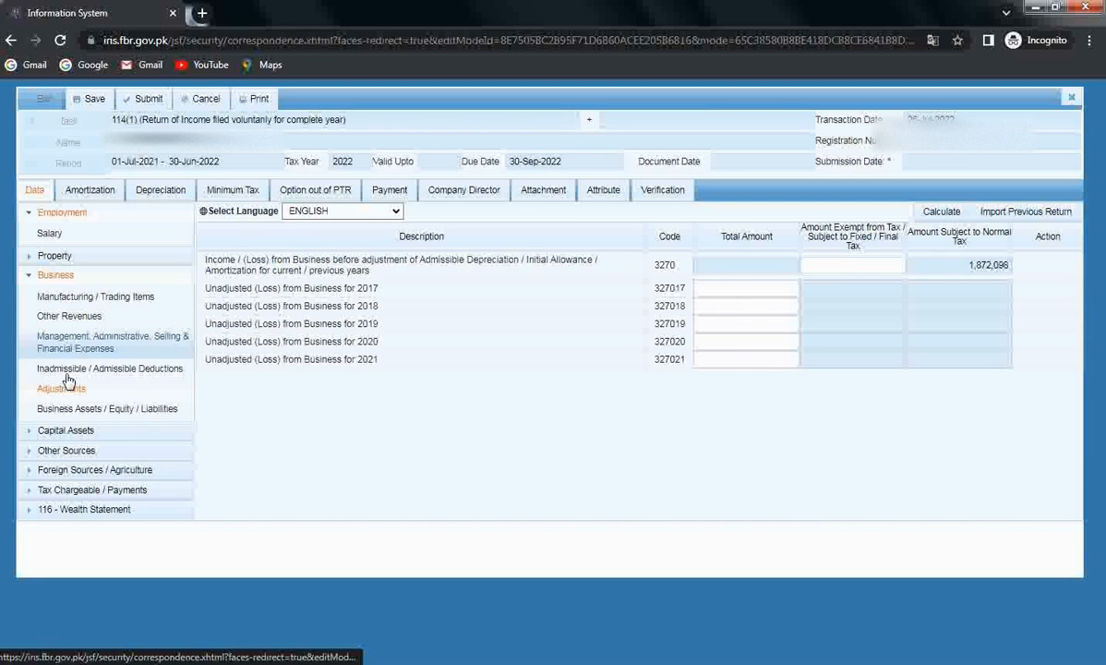
click(99, 412)
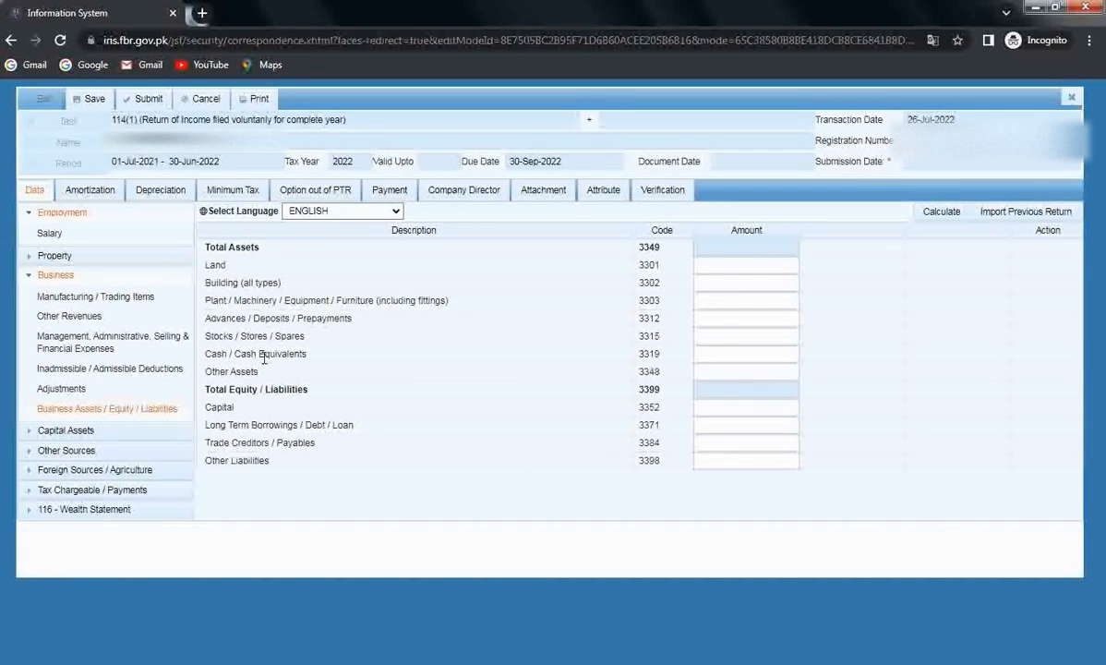
Step: Enter 5,000,000 as Other Assets (3348), correcting a first entry that was missing a zero
click(711, 371)
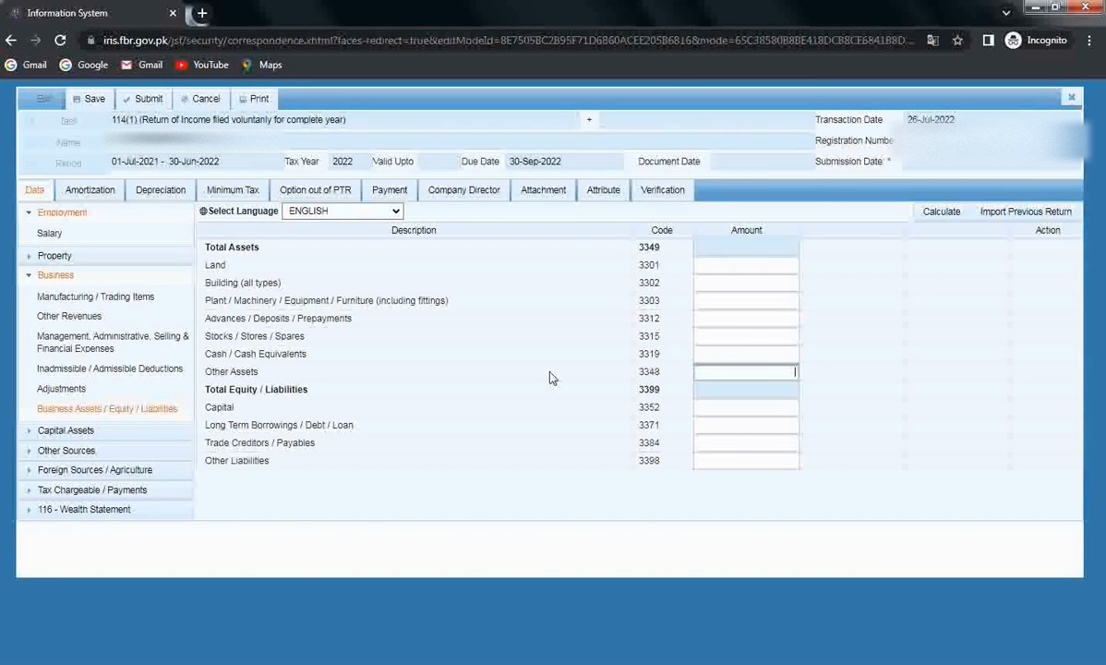
text(500000)
click(574, 441)
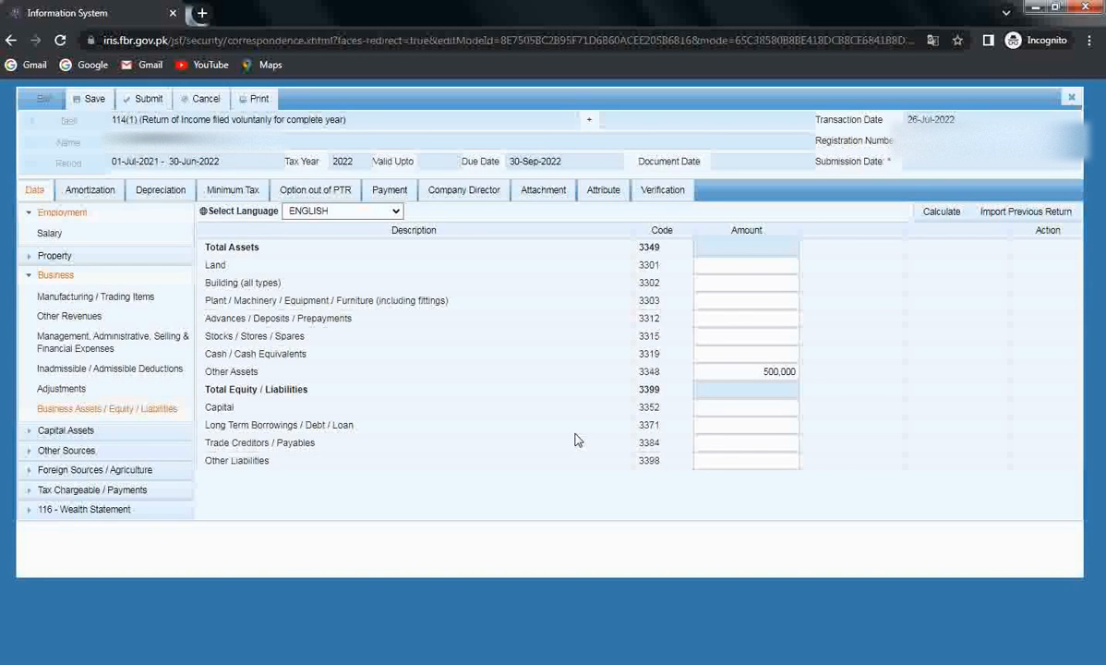
click(751, 372)
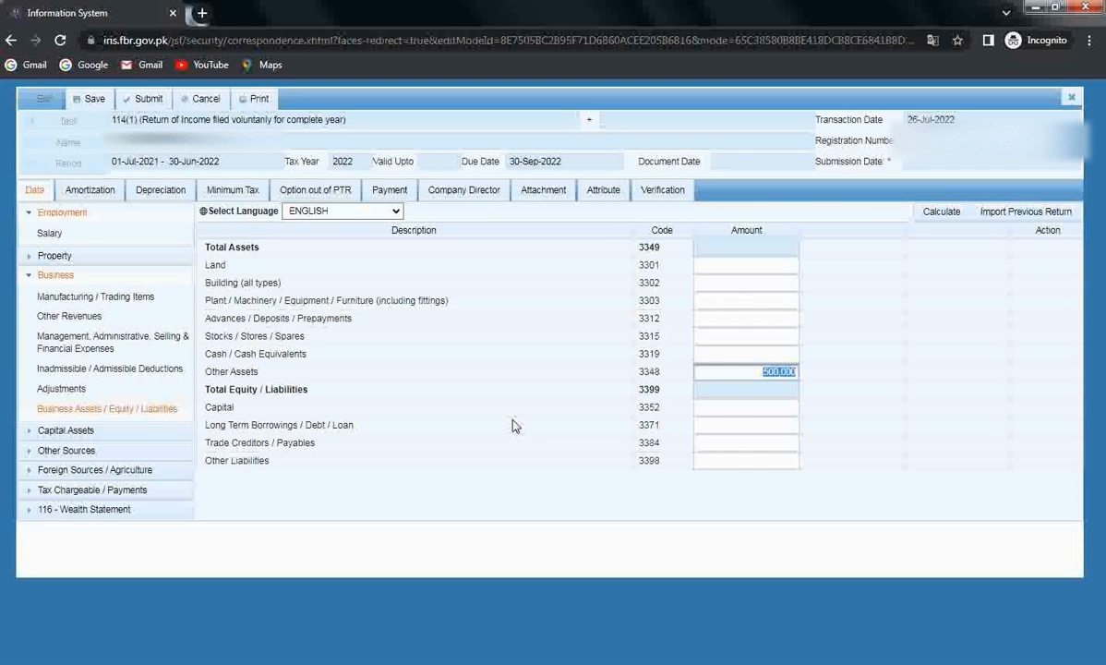
key(End)
text(0)
click(515, 426)
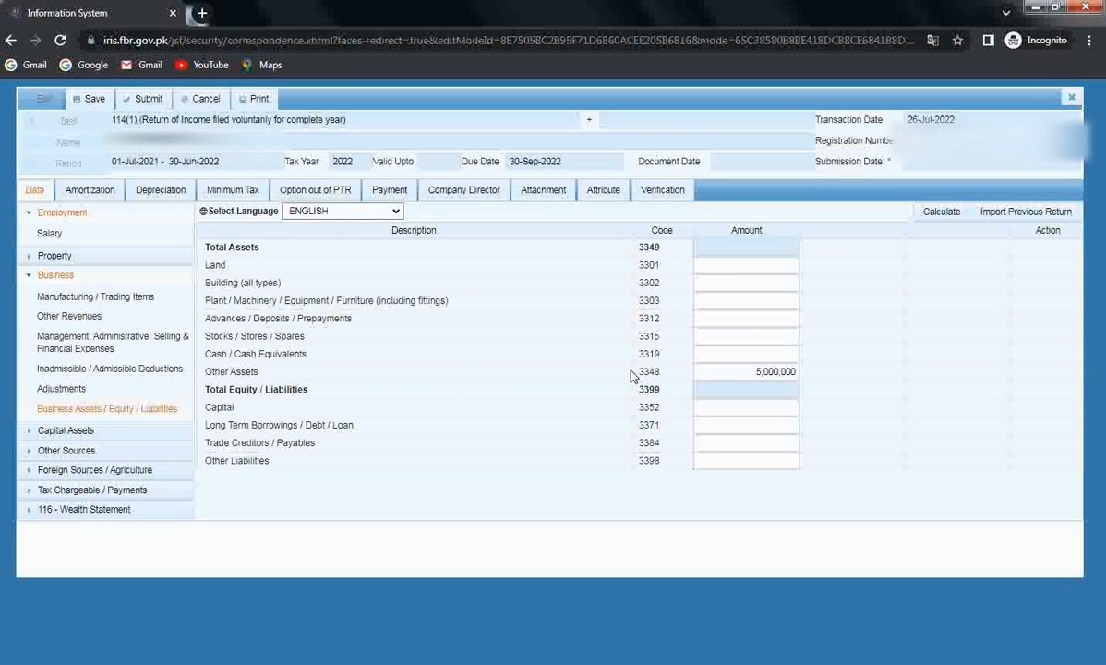
click(736, 353)
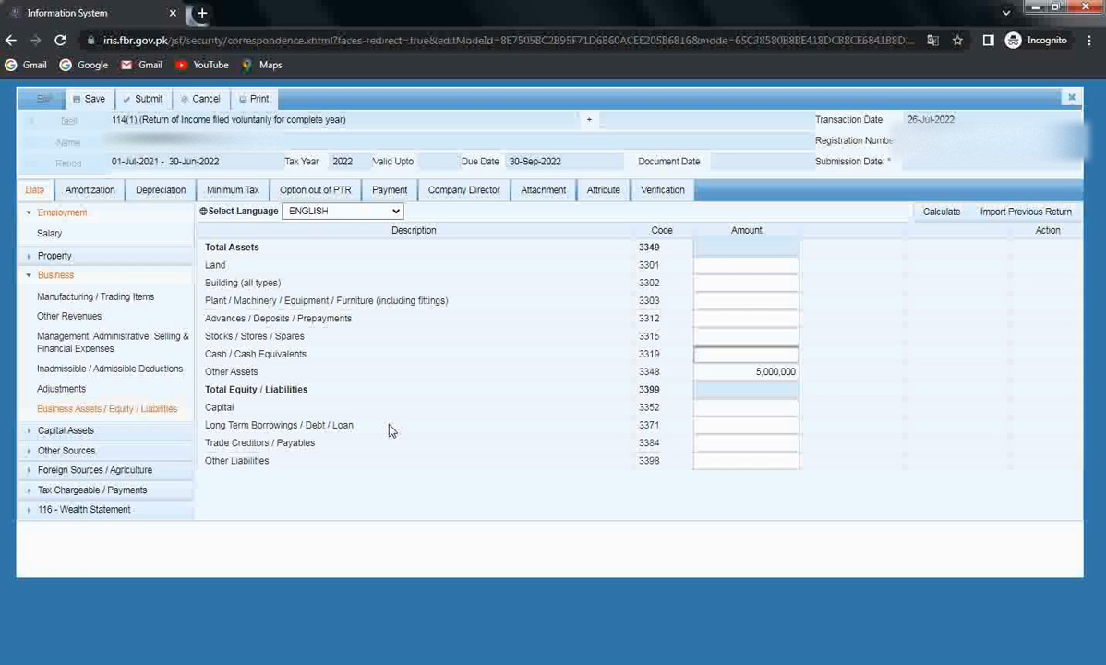
Step: Enter Capital of 5,000,000 and Other Liabilities of 2,000,000
click(707, 407)
text(5,000)
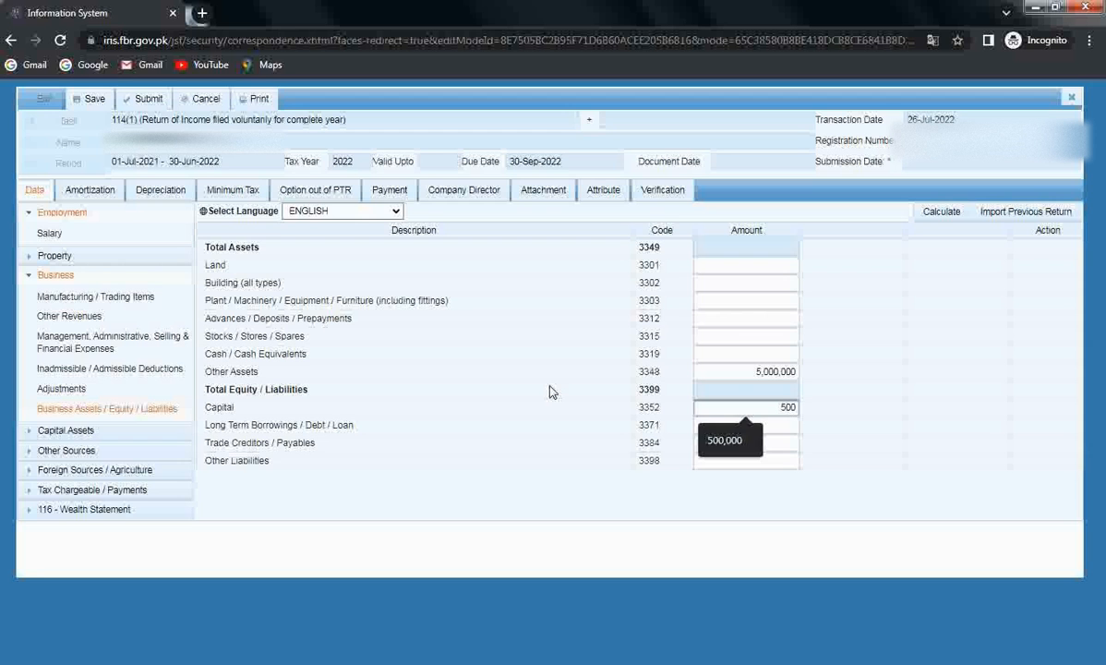
text(,000000)
click(542, 415)
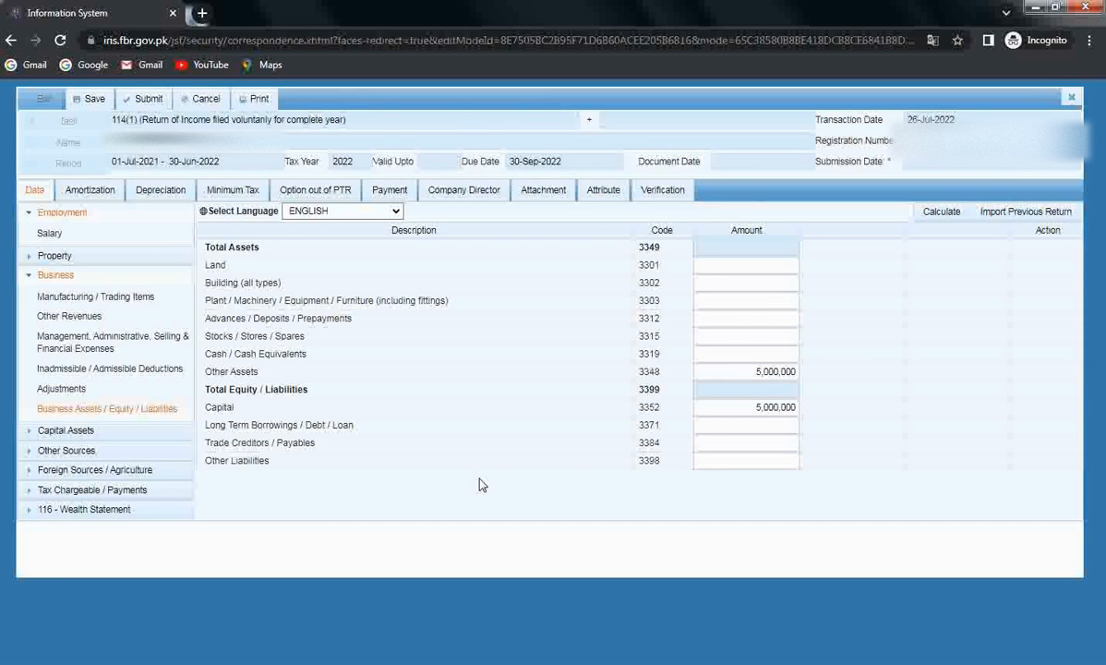
click(703, 460)
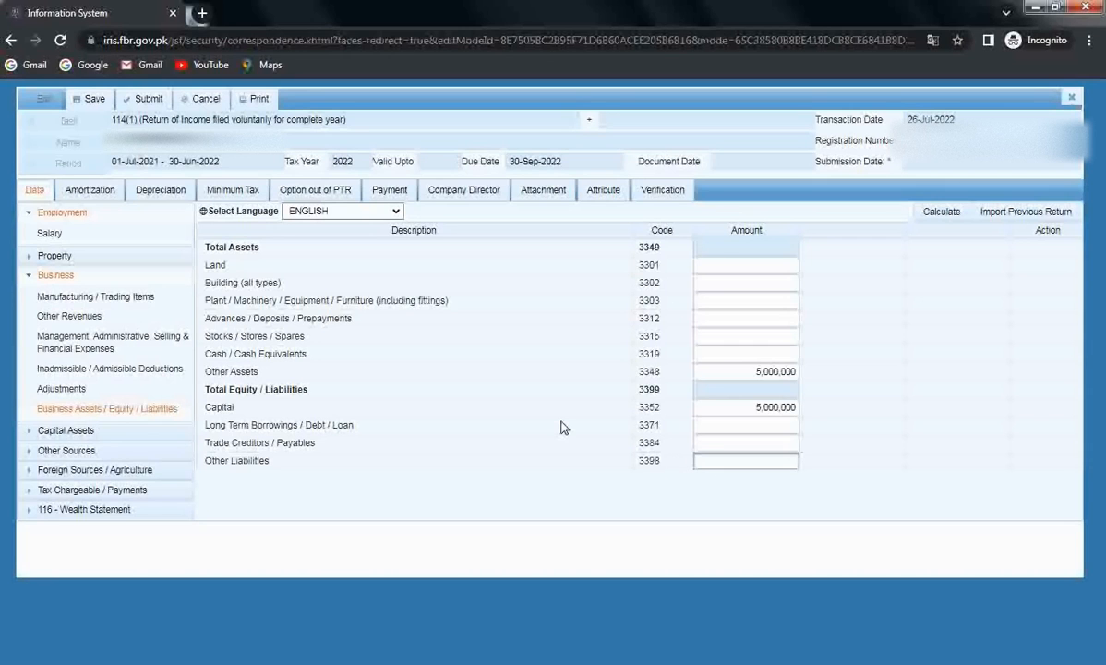
text(2000000)
click(563, 428)
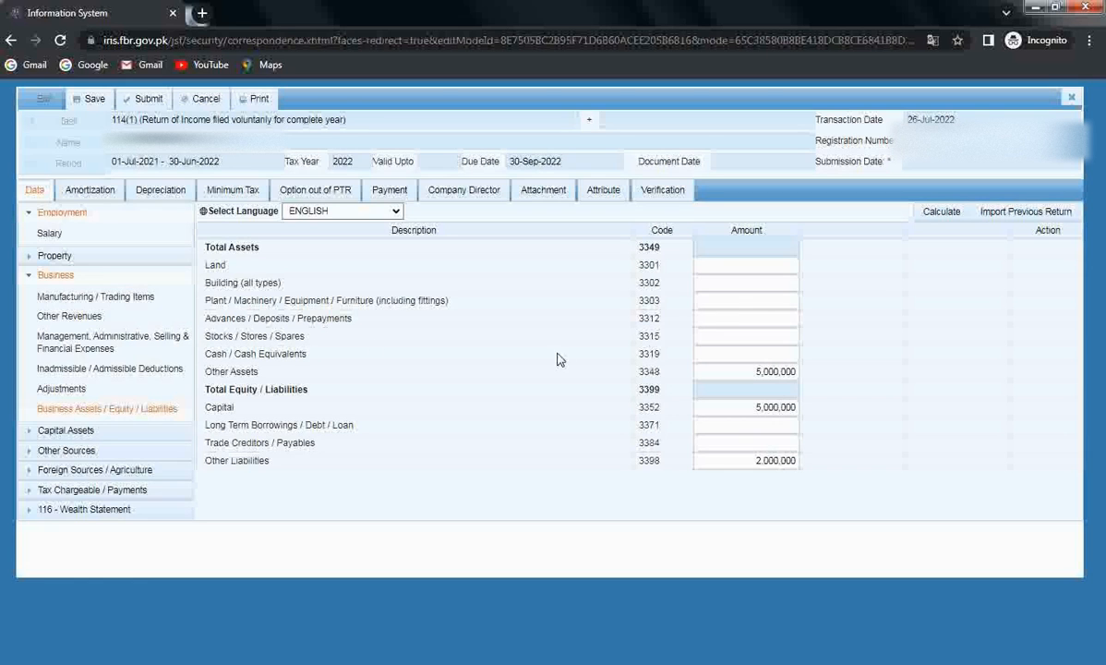
Step: Enter Cash / Cash Equivalents of 2,000,000 and recalculate so both totals read 7,000,000
click(700, 354)
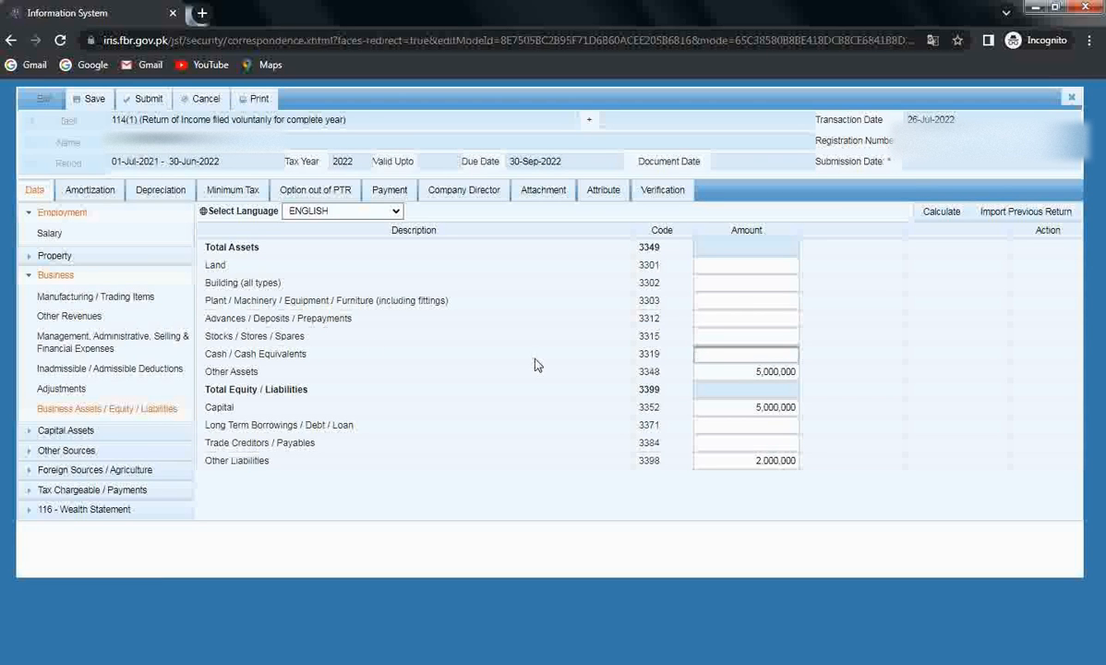
text(2000000)
click(534, 365)
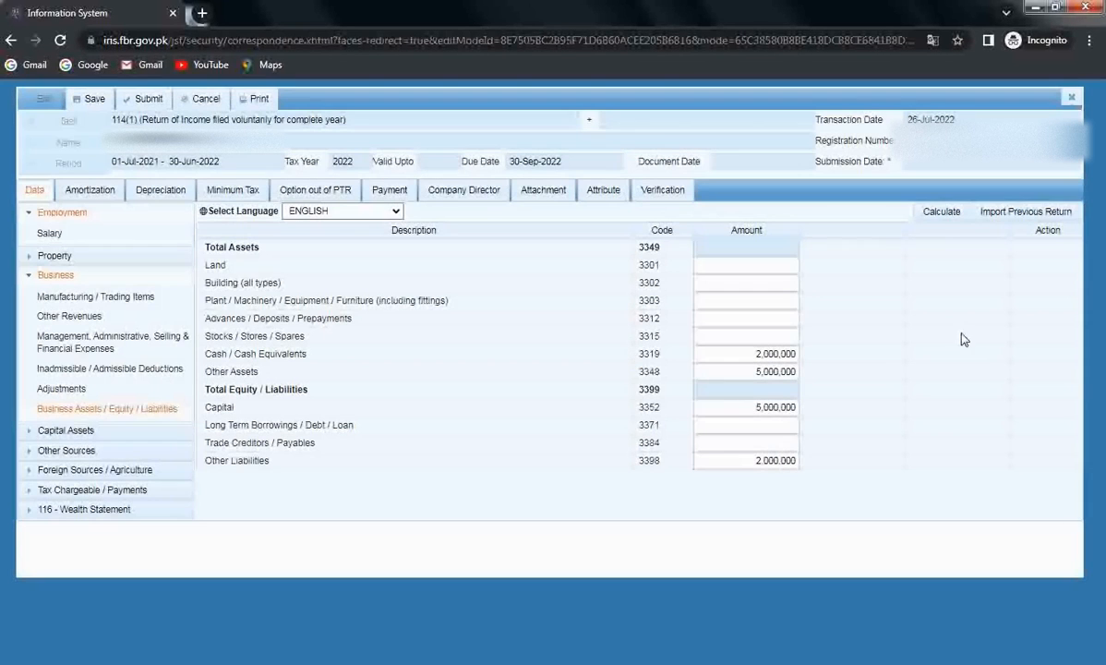
click(940, 212)
click(937, 217)
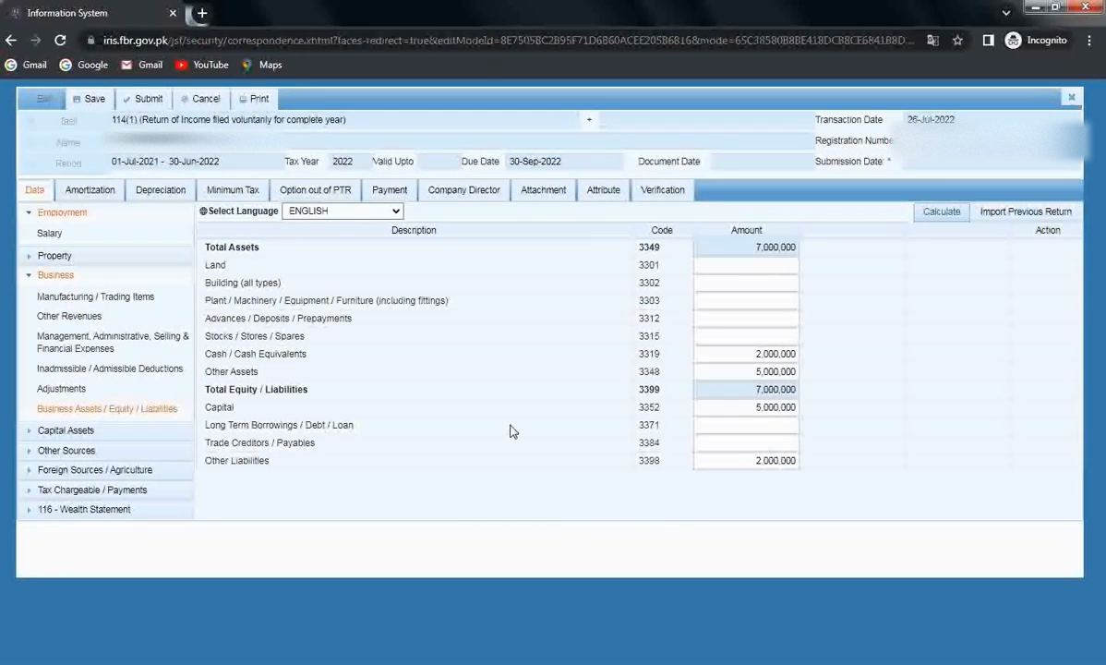
Step: Move from Business to Capital Assets and view the Long Term securities gains table (4006, 4016, 4017)
click(43, 277)
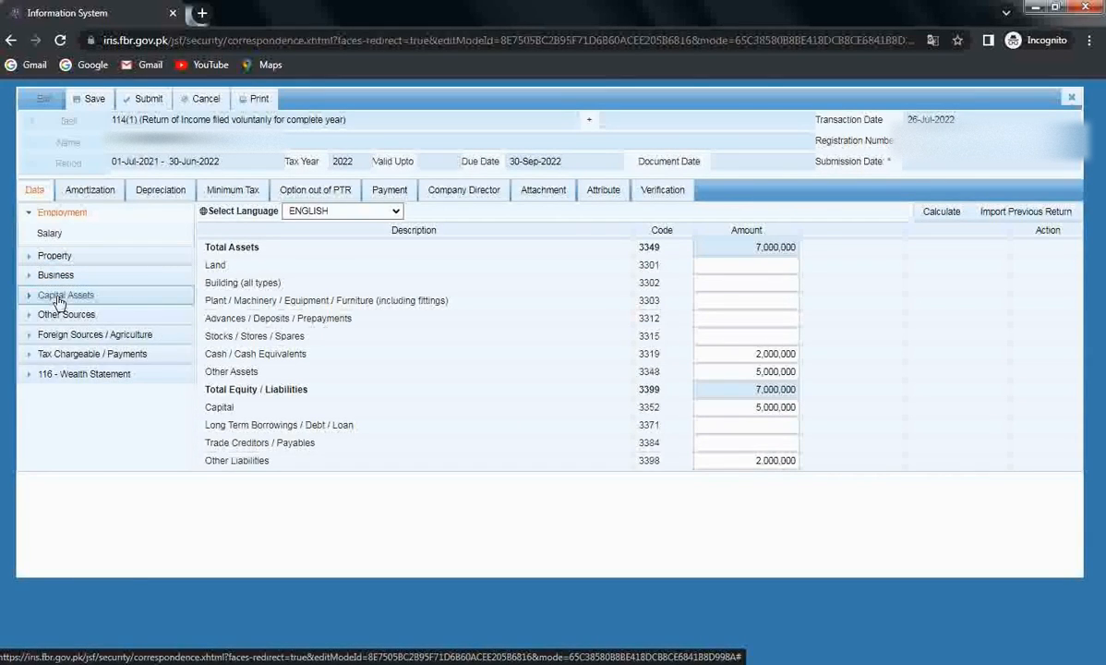
click(57, 295)
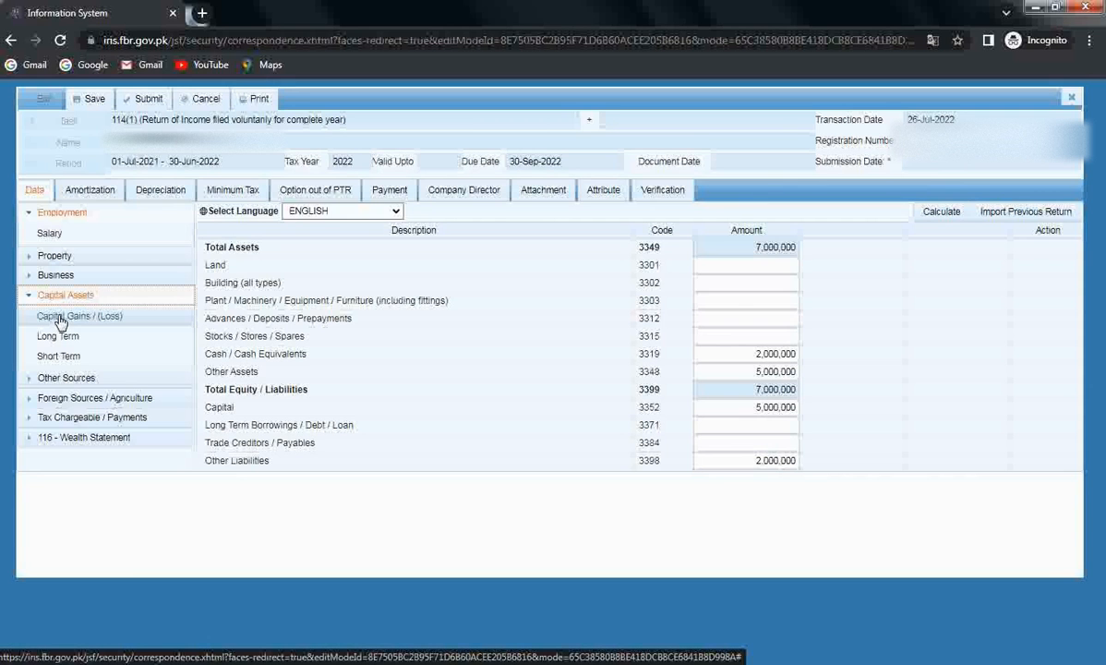
click(60, 316)
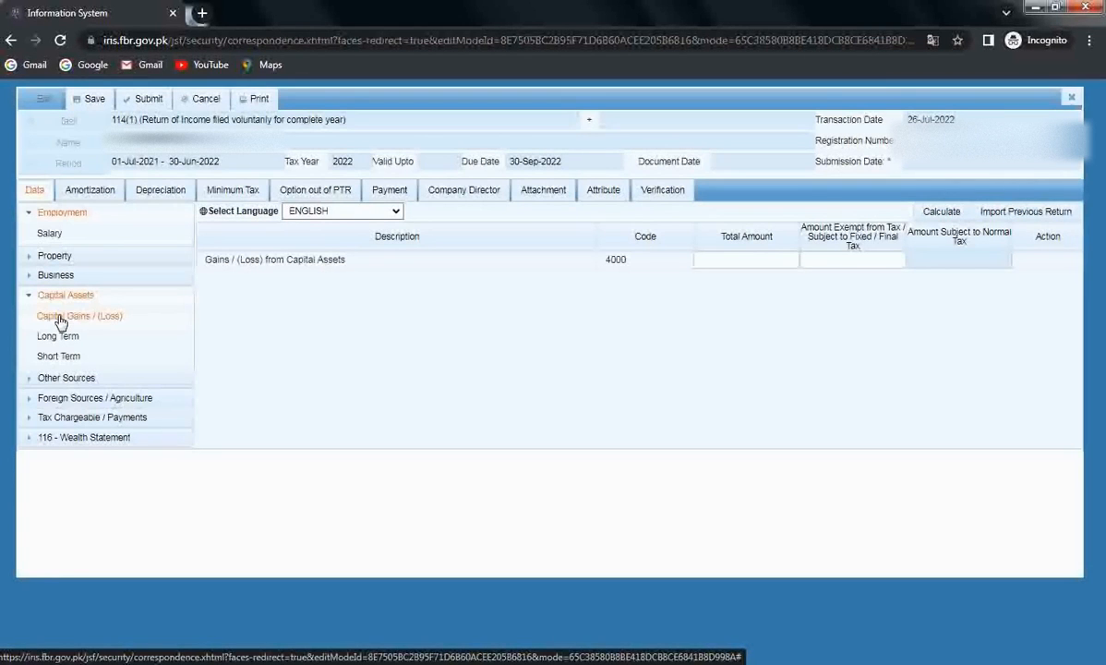
click(58, 342)
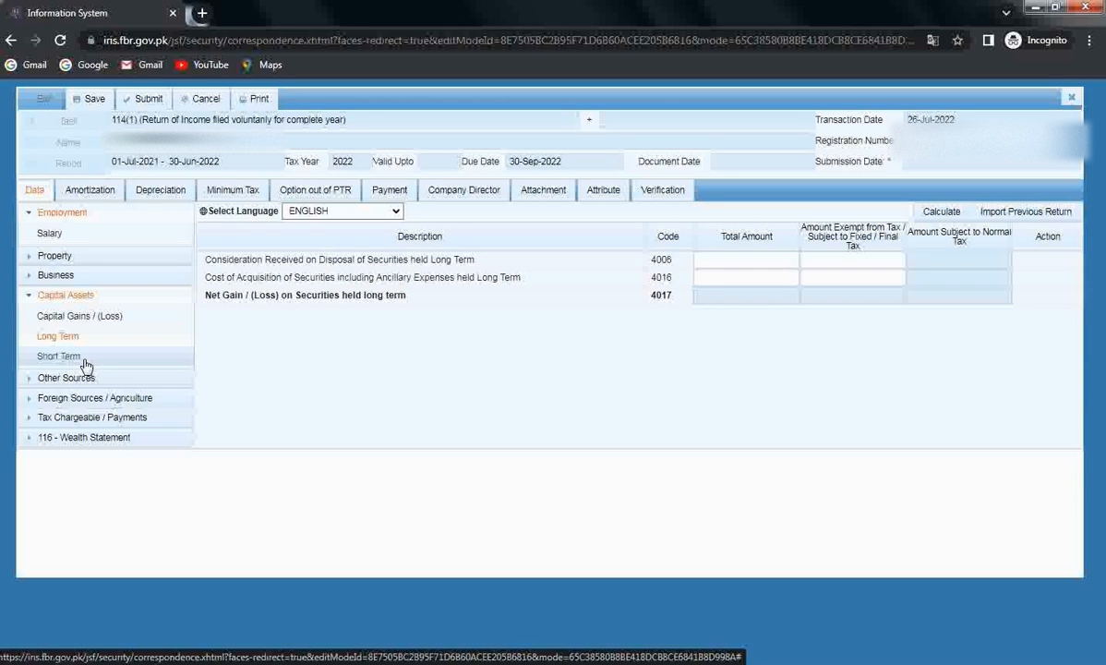
click(42, 294)
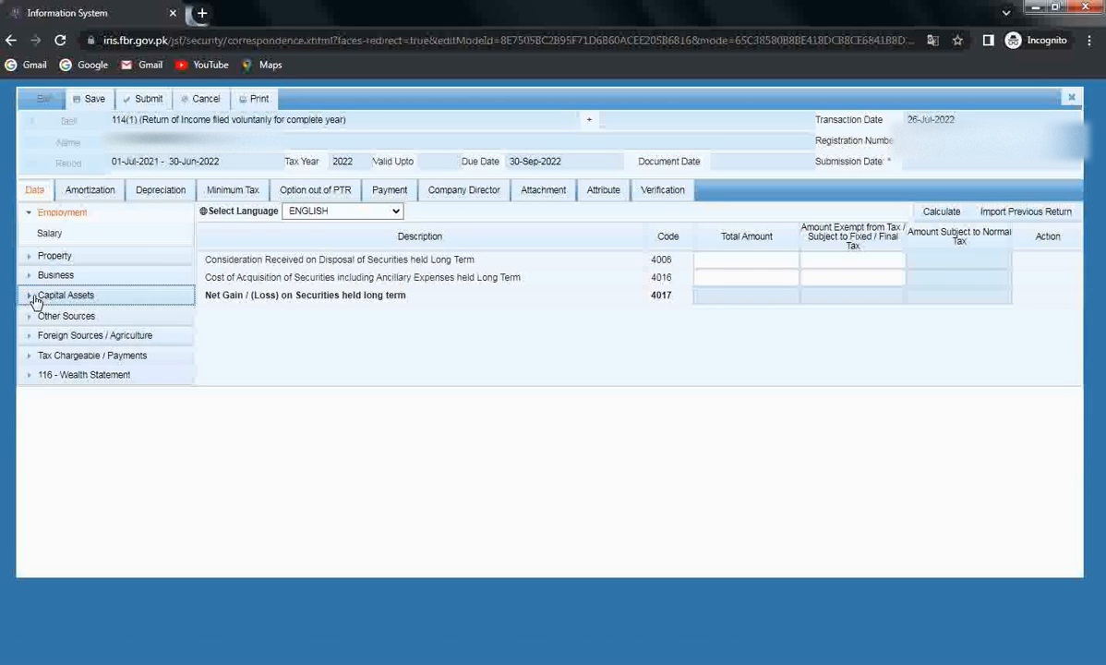
click(59, 316)
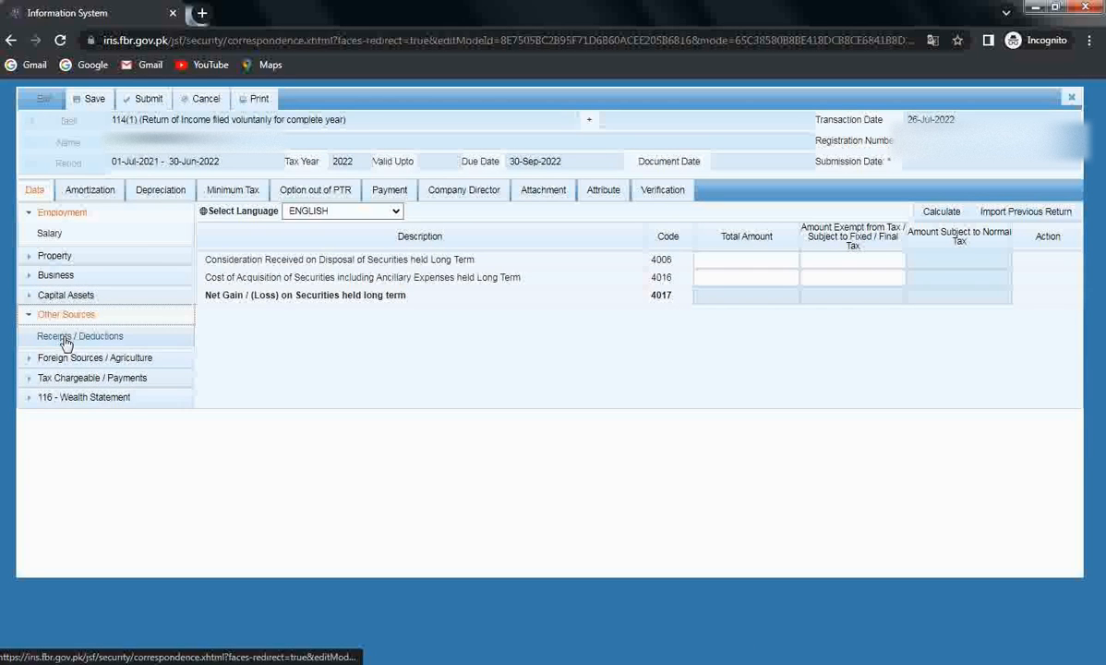
Step: Review the Other Sources Receipts / Deductions rows (5000–5088), leaving them empty
click(65, 338)
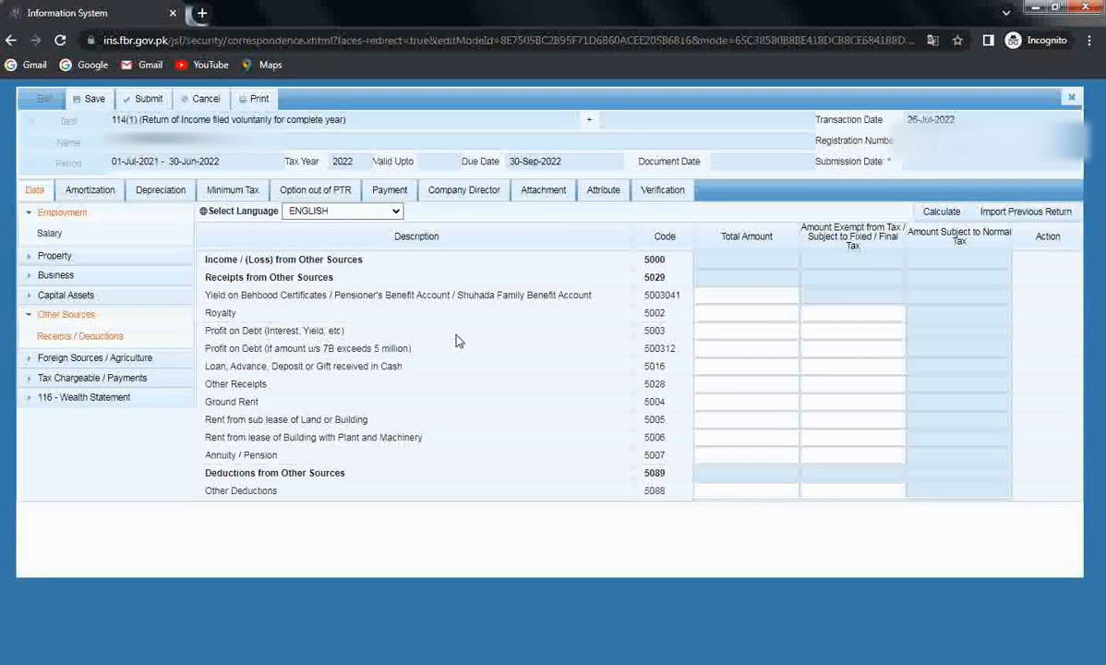
click(29, 314)
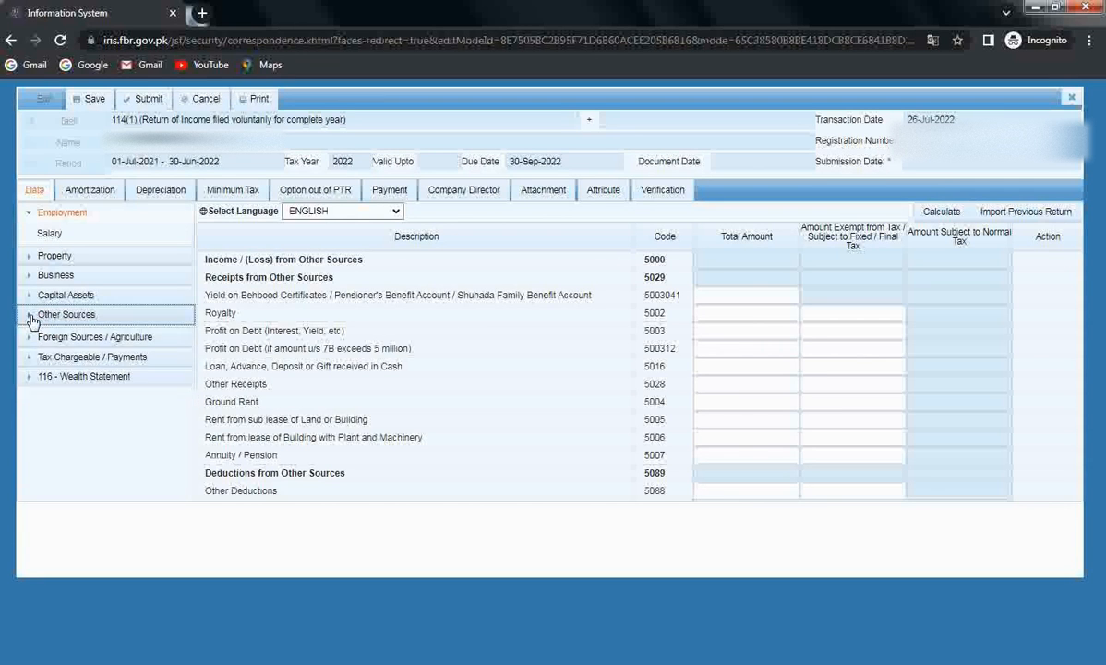
Step: Review the Foreign Income rows, then view the empty Agriculture table (6100 and 9291)
click(83, 338)
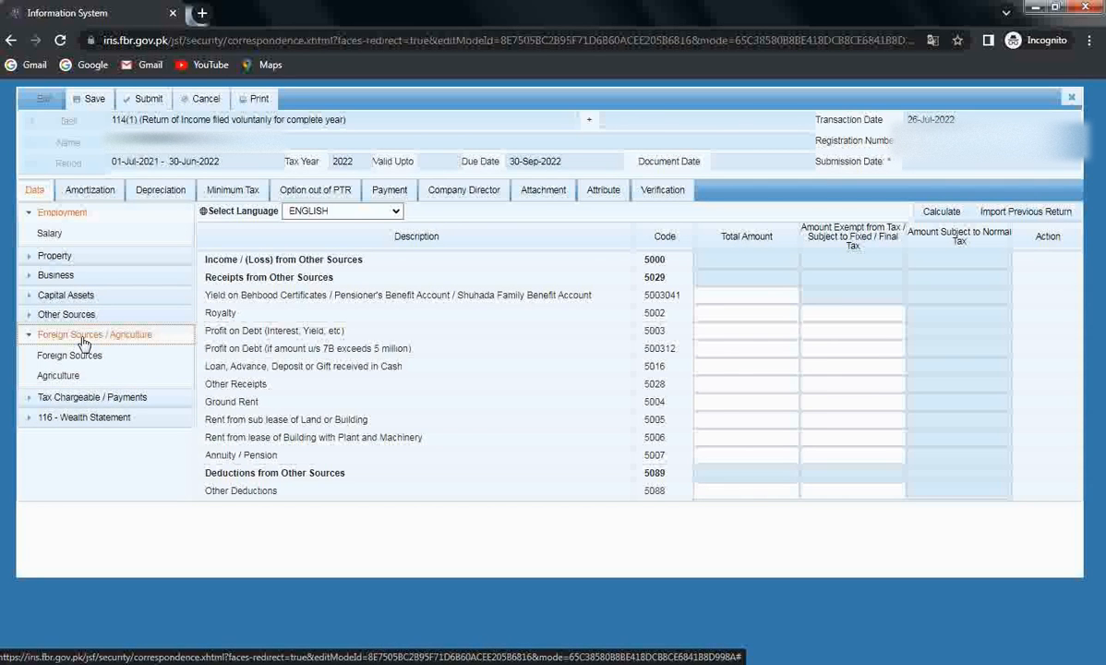
click(75, 360)
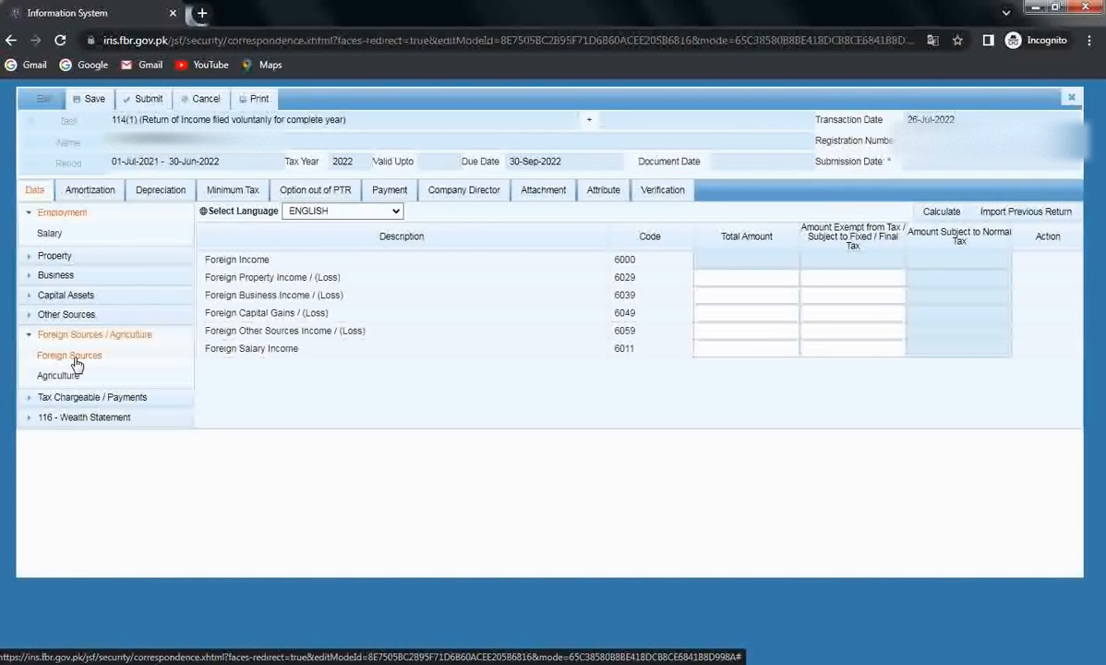
click(60, 374)
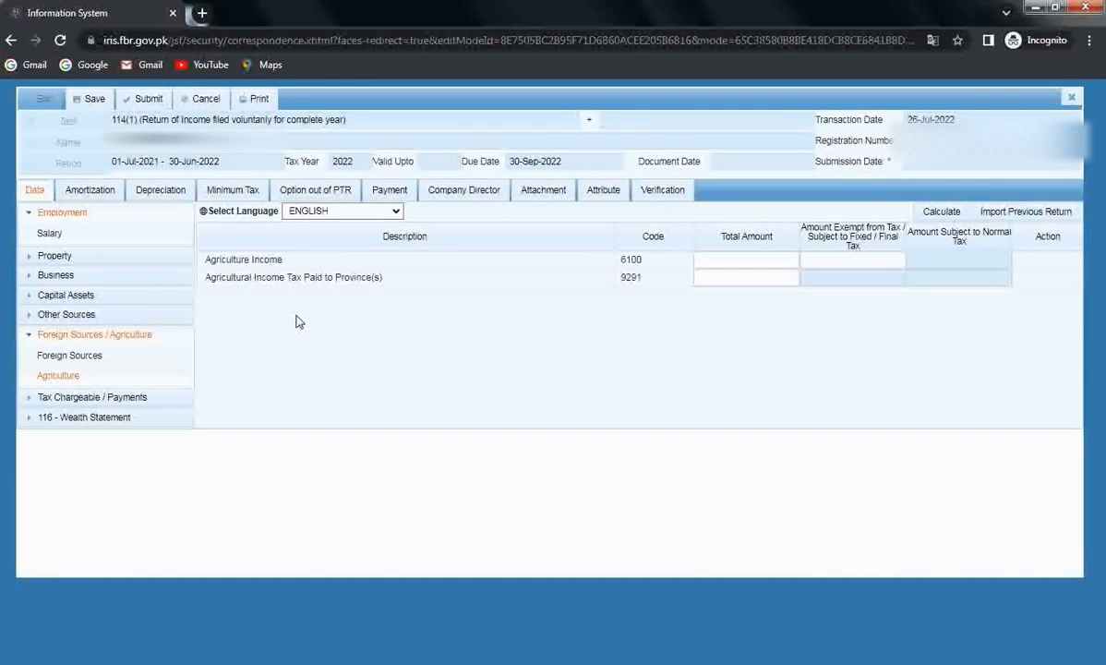
click(104, 338)
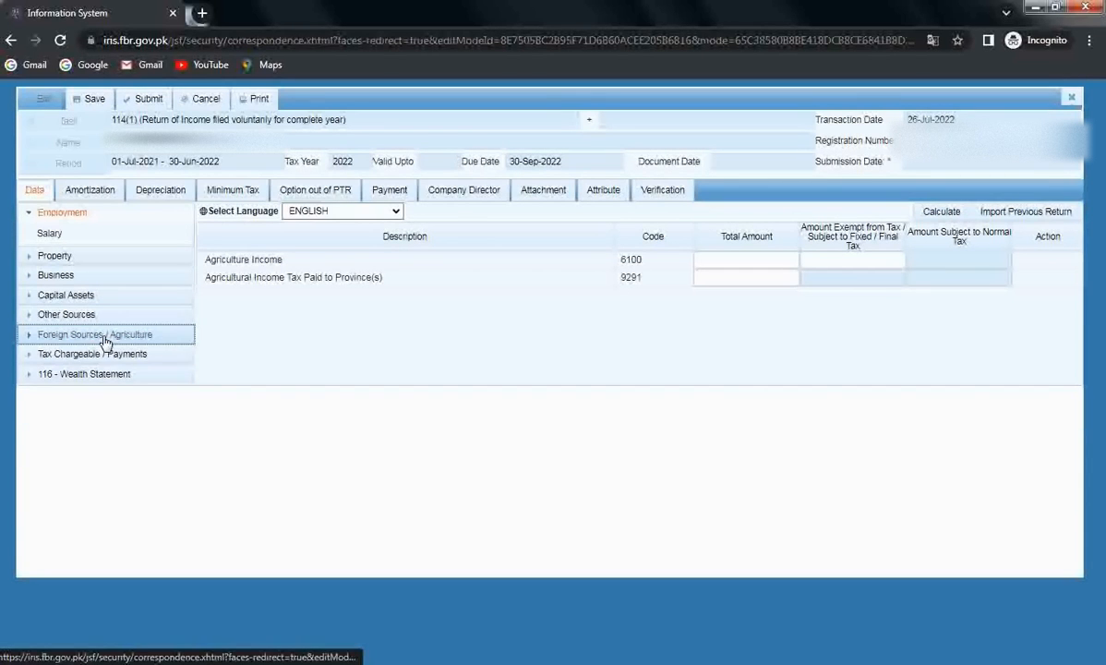
Step: Browse Deductible Allowances and Tax Chargeable, ending on the Tax Reductions schedule (9309)
click(58, 359)
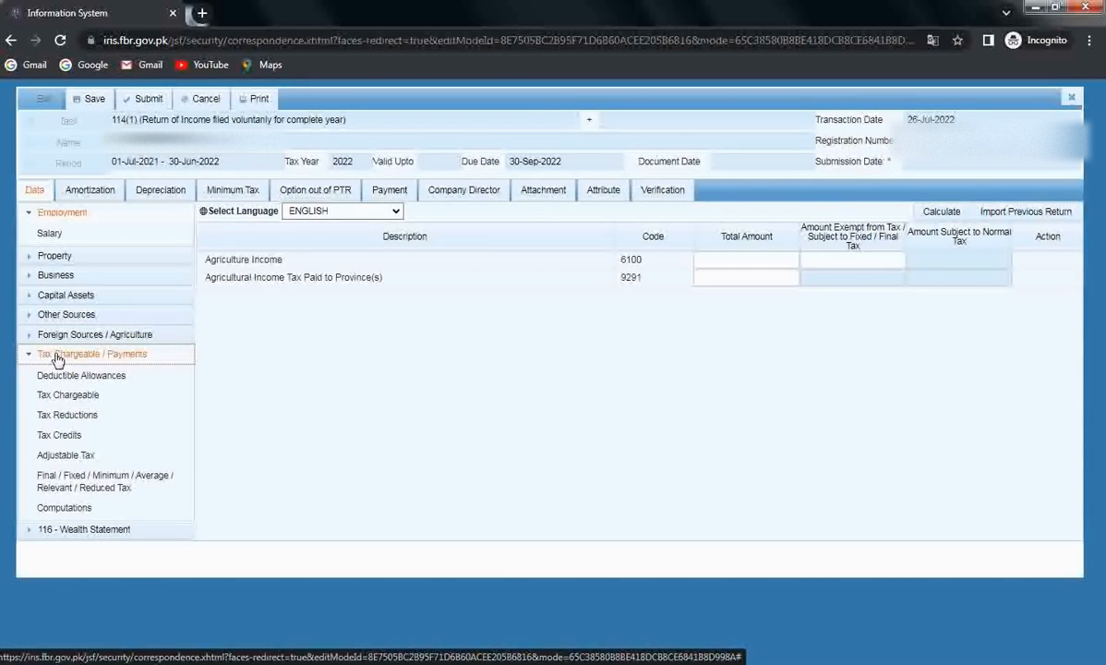
click(100, 382)
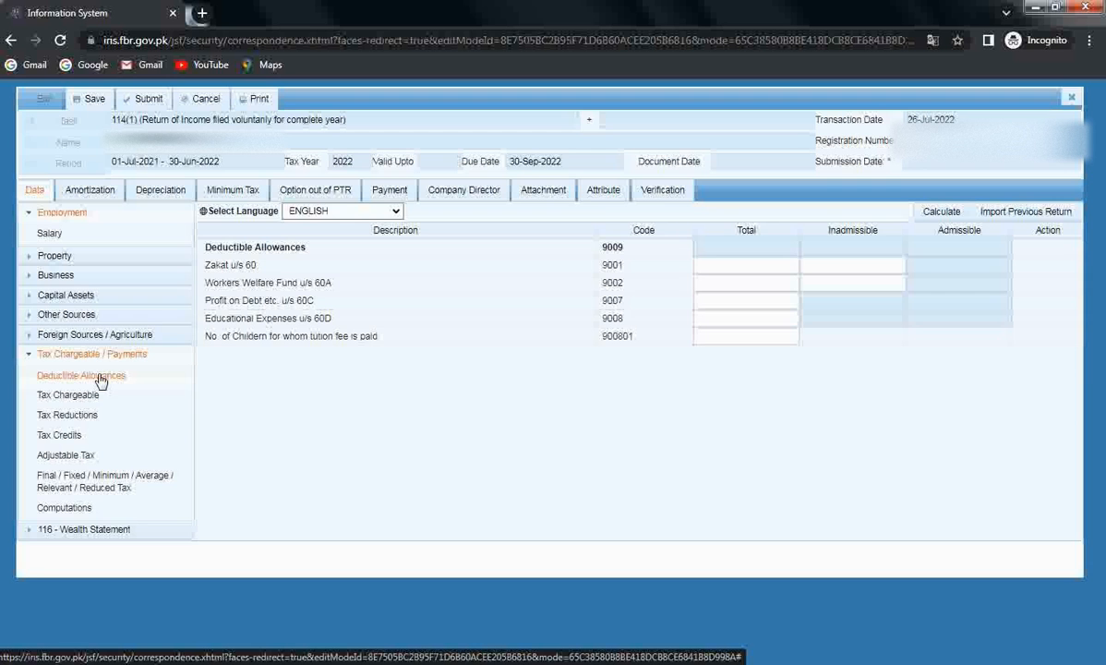
click(85, 396)
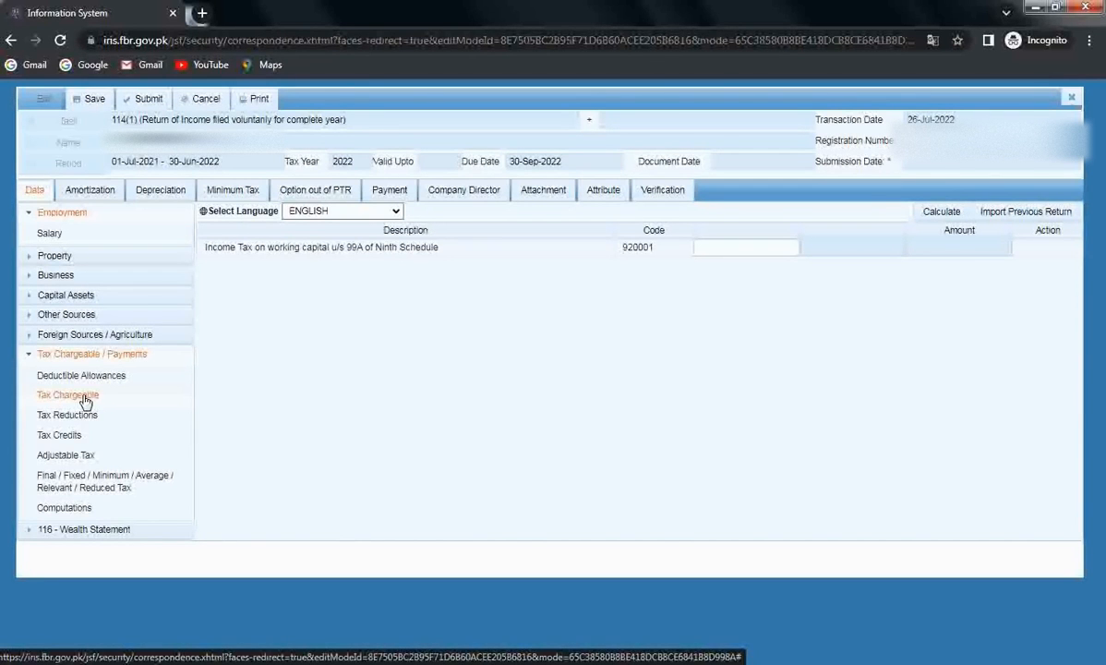
click(80, 417)
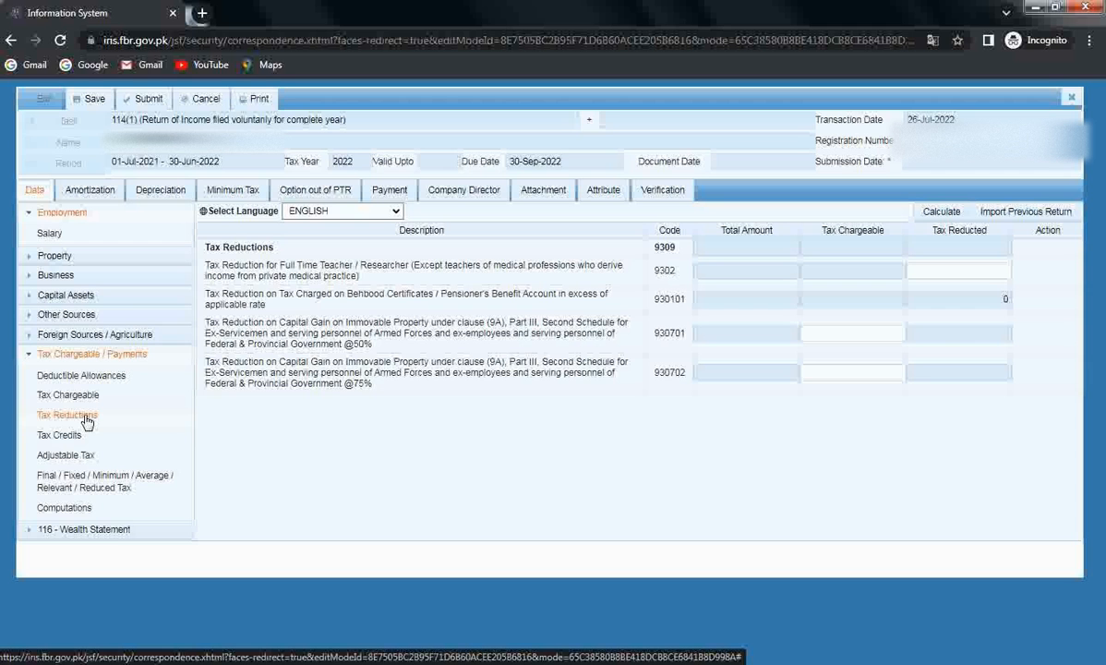
Step: Look at Tax Credits, then bring up the Adjustable Tax withholding schedule (640000)
click(61, 436)
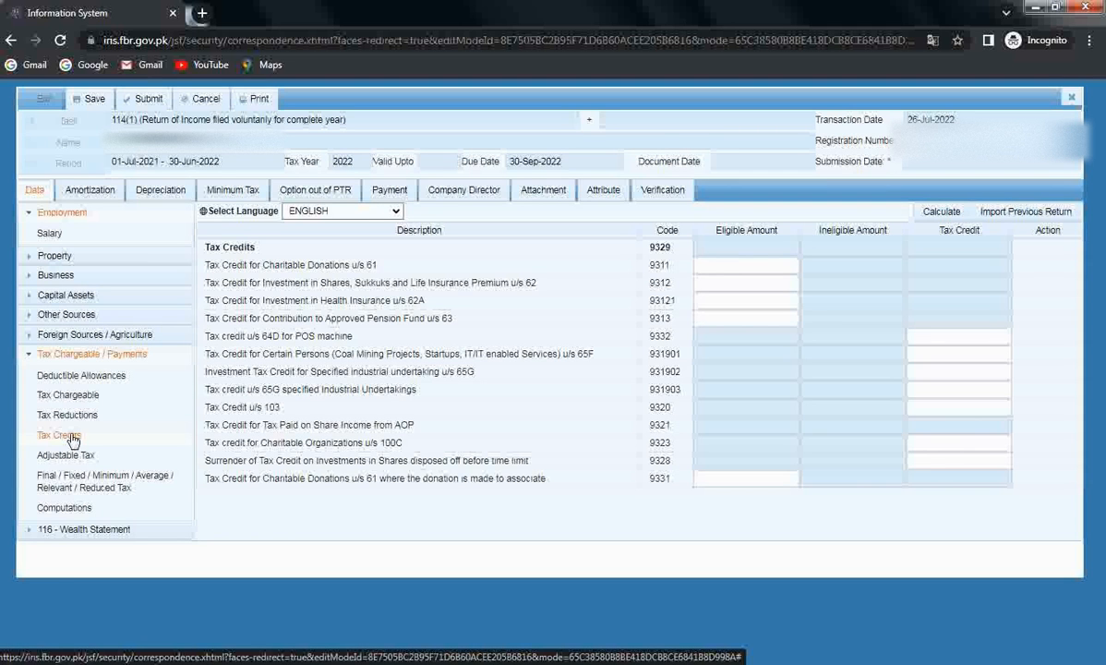
click(65, 456)
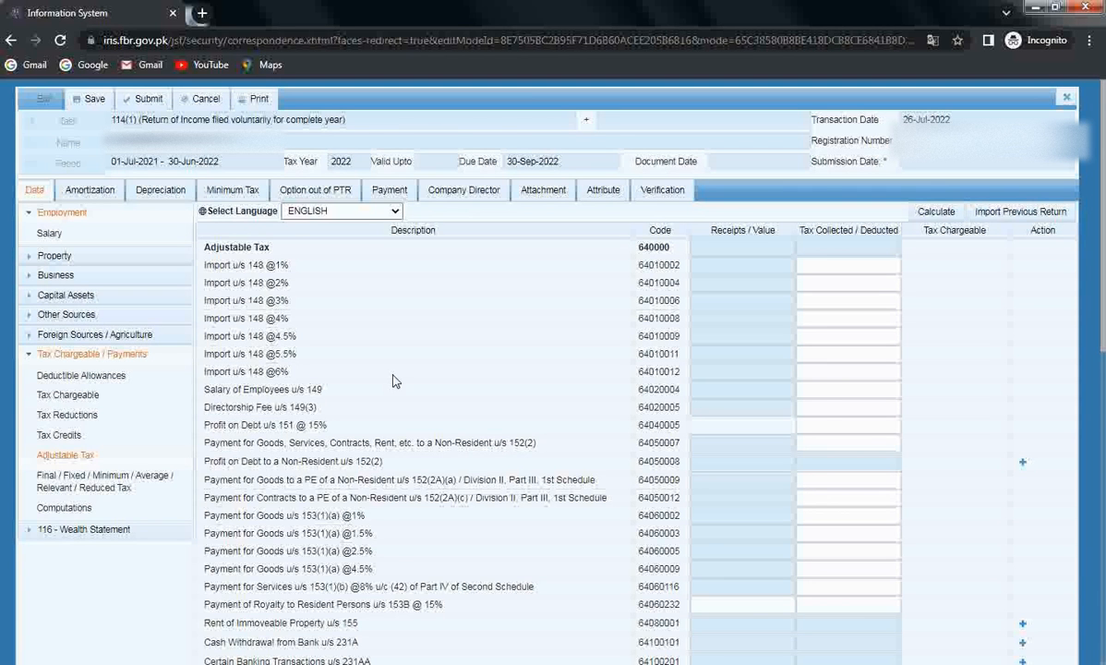
scroll(395, 375, down, 2)
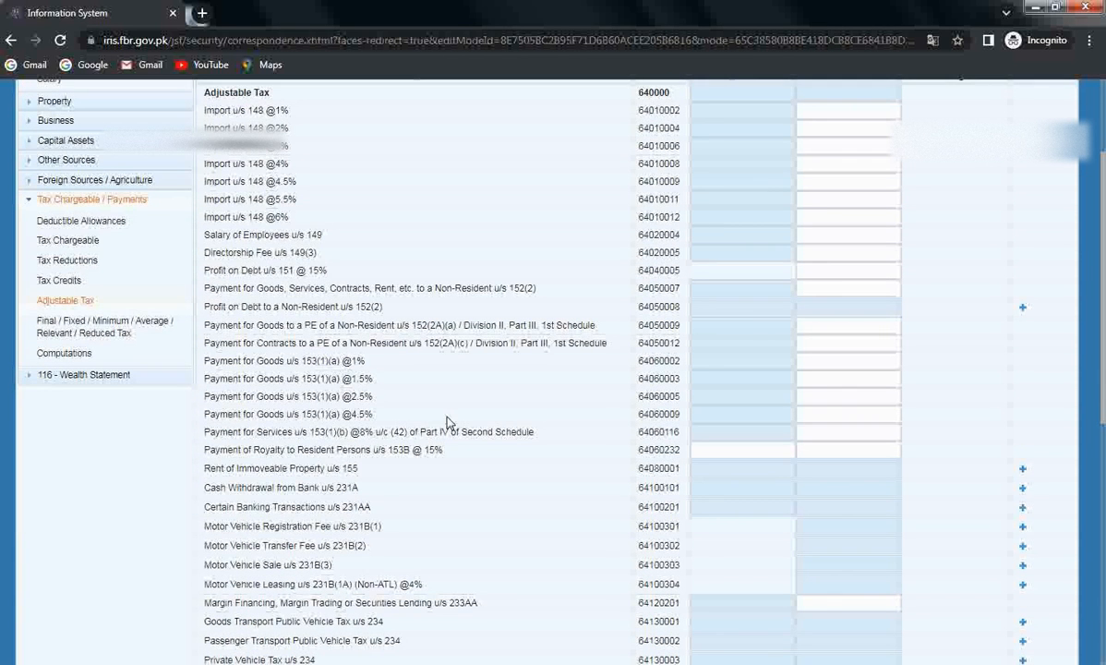
scroll(471, 467, down, 2)
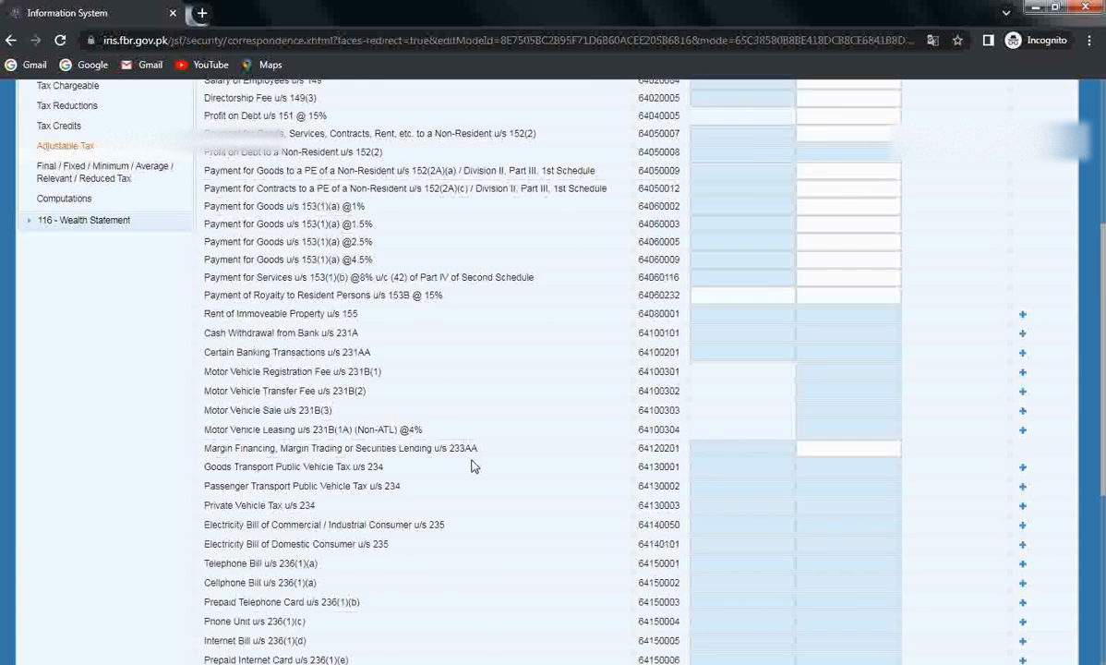
scroll(471, 466, down, 2)
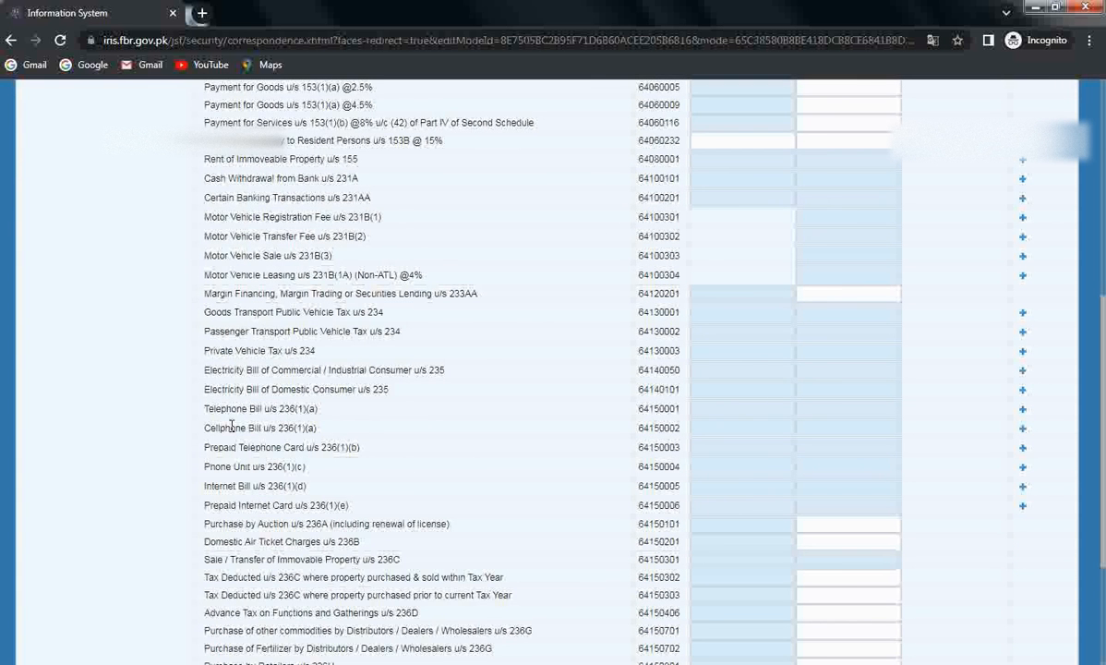
Step: Add a Commercial Utility, Electricity connection under u/s 235 and enter its consumer reference number
click(1024, 374)
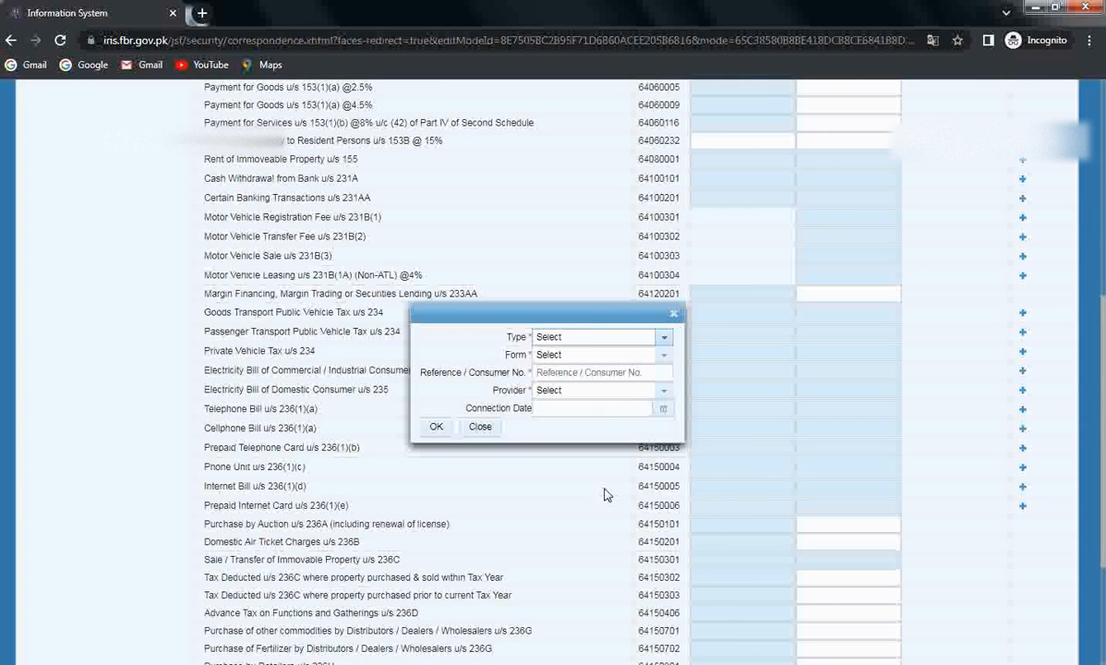
click(664, 339)
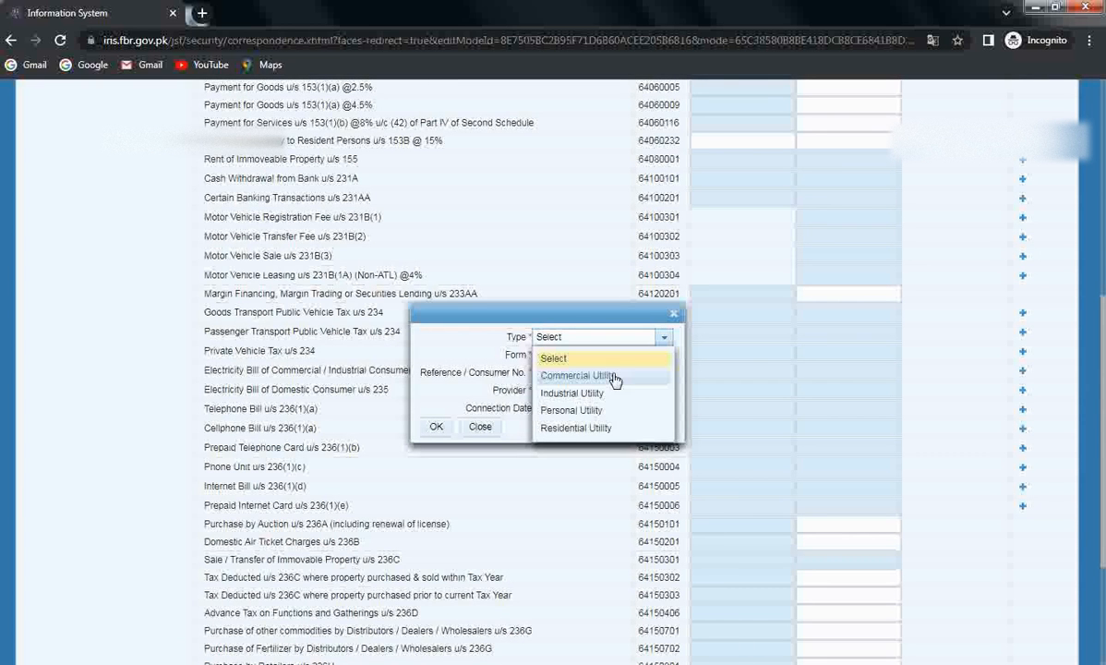
click(602, 374)
click(664, 354)
click(563, 395)
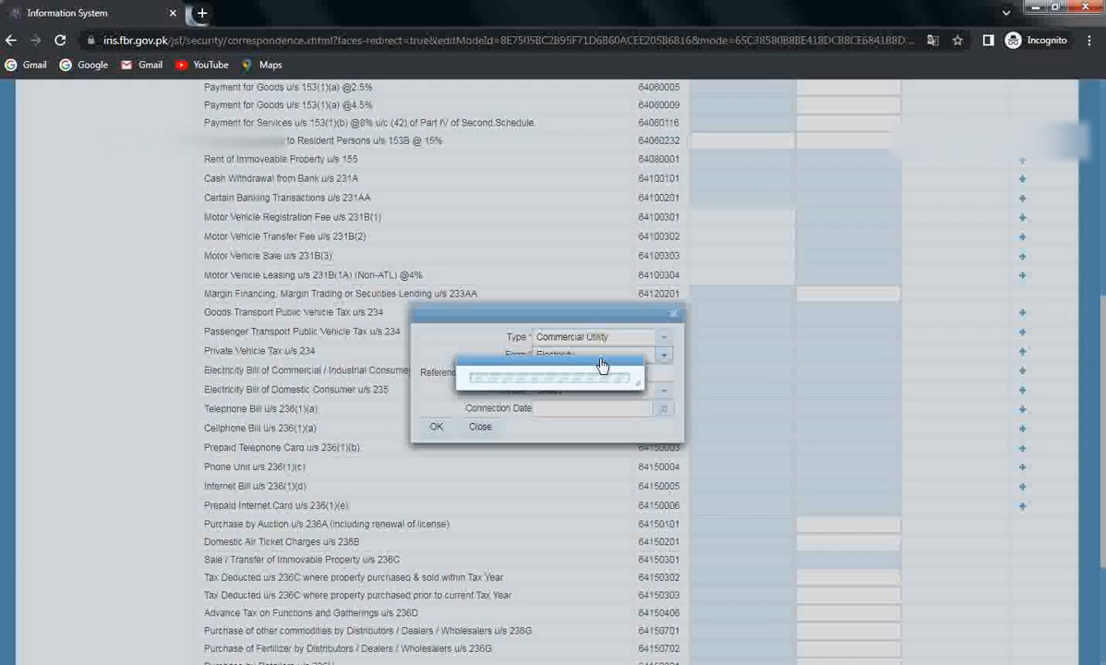
click(589, 375)
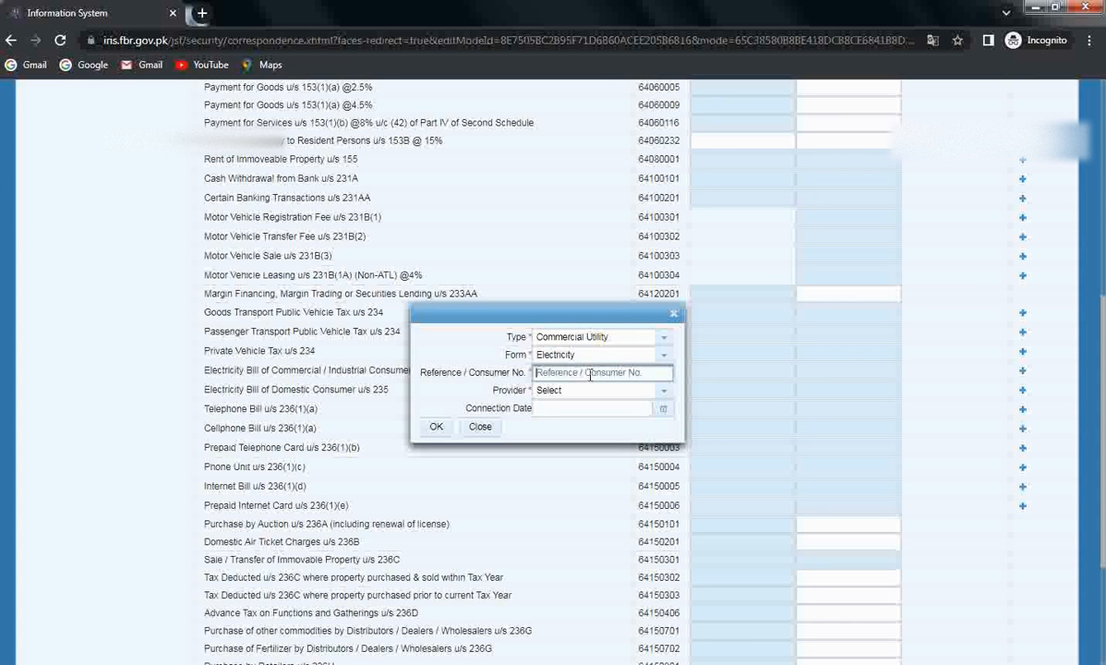
text(a)
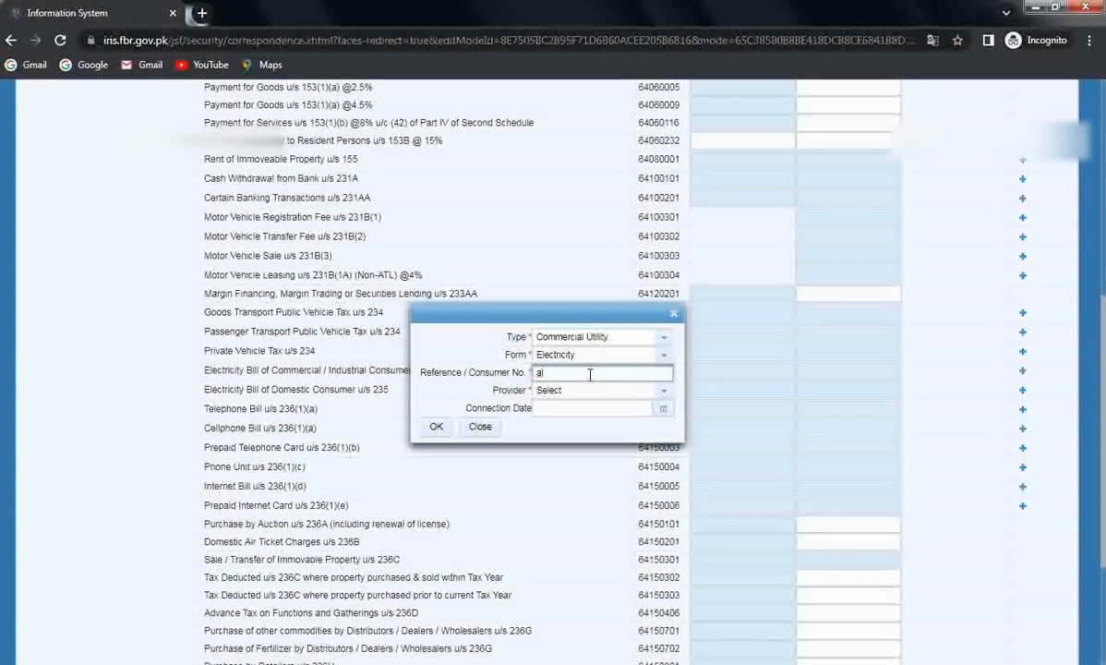
text(199999999)
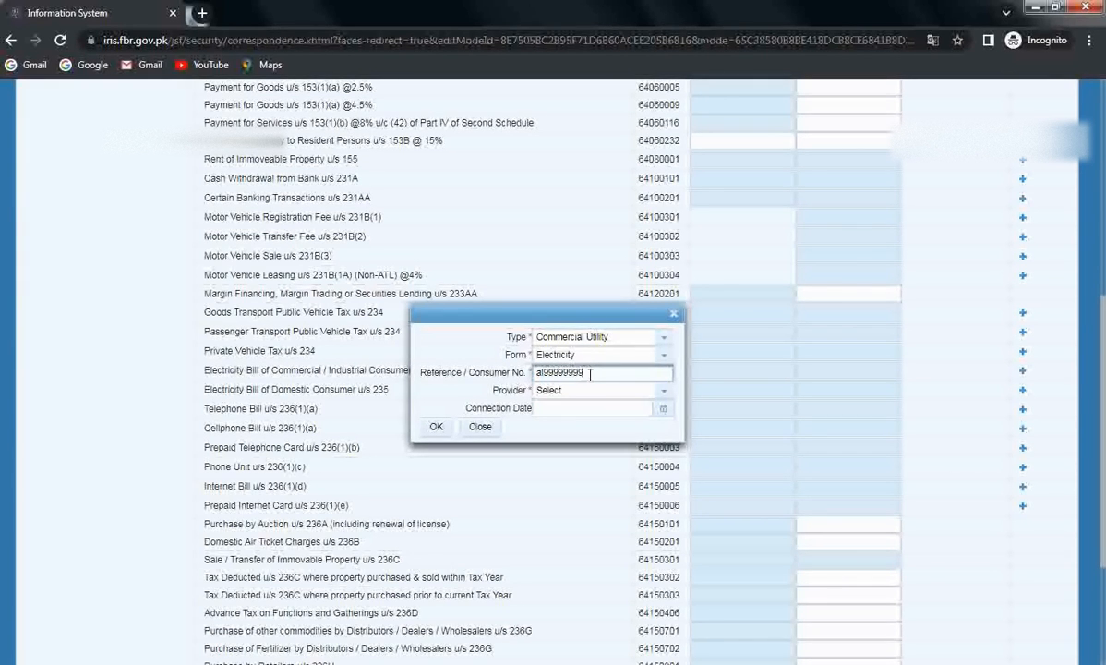
Step: Set the provider to LESCO and connection date to 1 July 2021, then save the entry
click(665, 394)
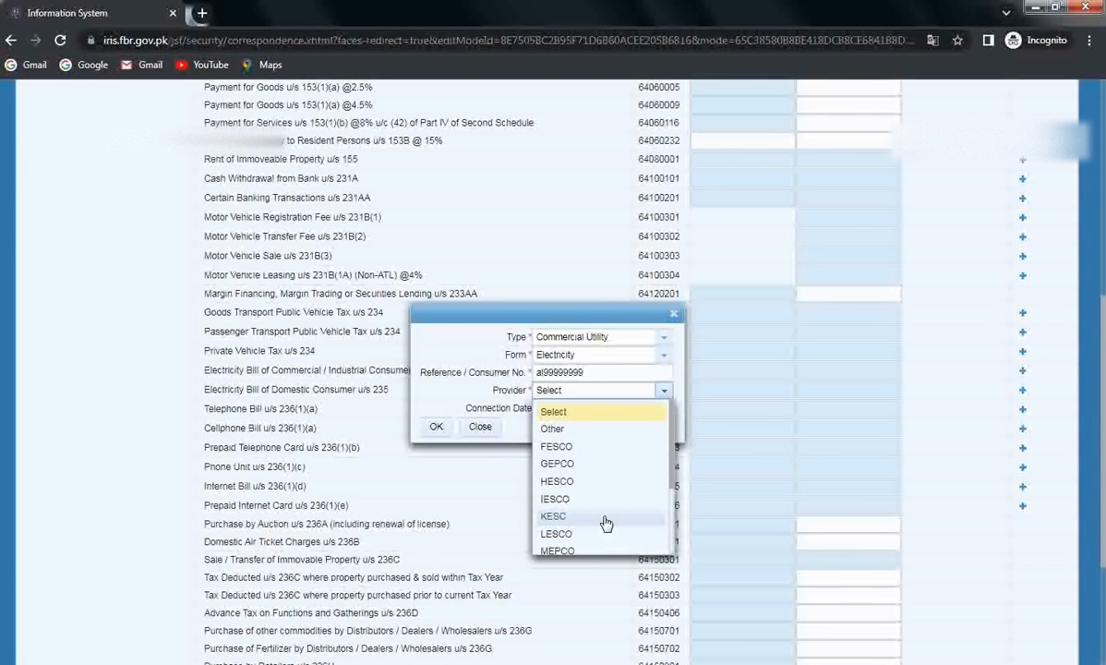
click(559, 536)
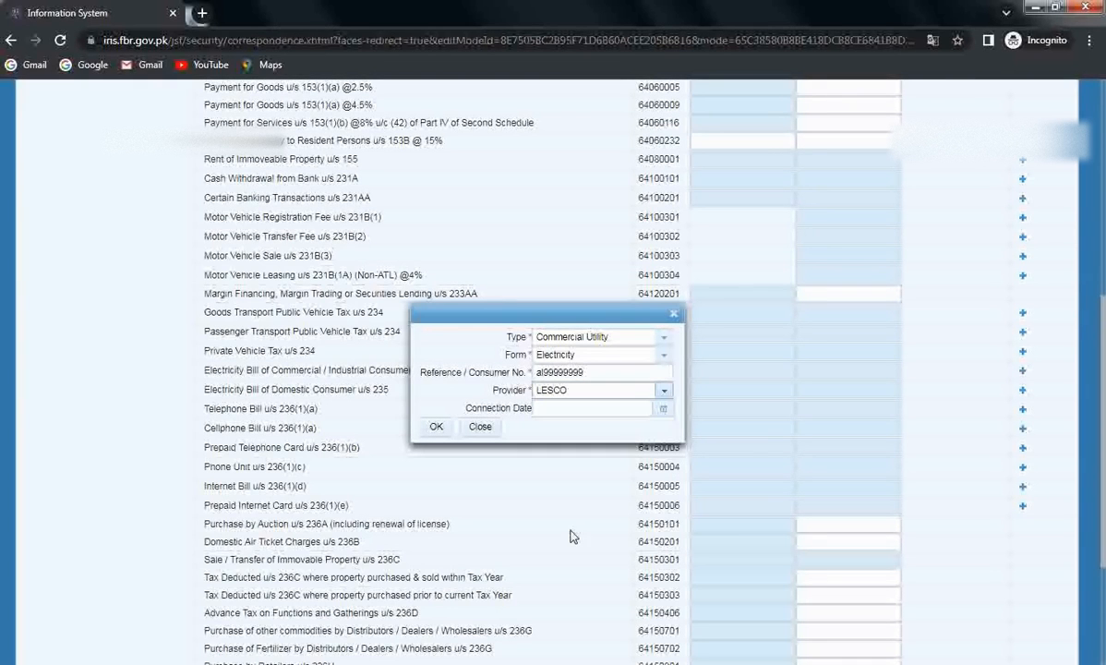
click(664, 412)
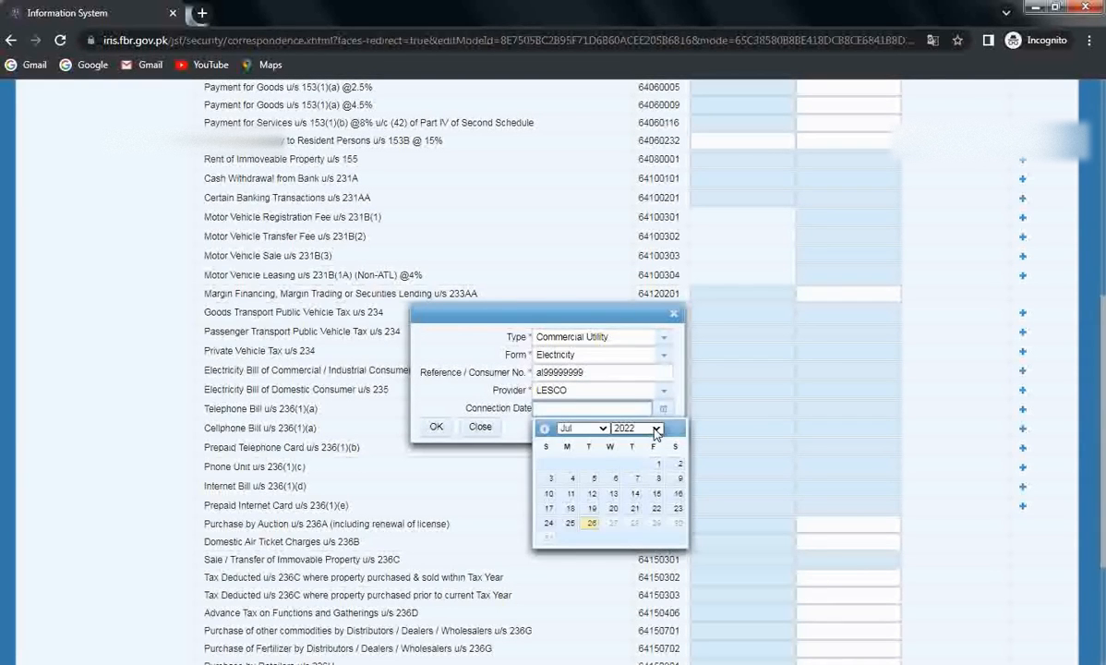
click(649, 428)
click(627, 404)
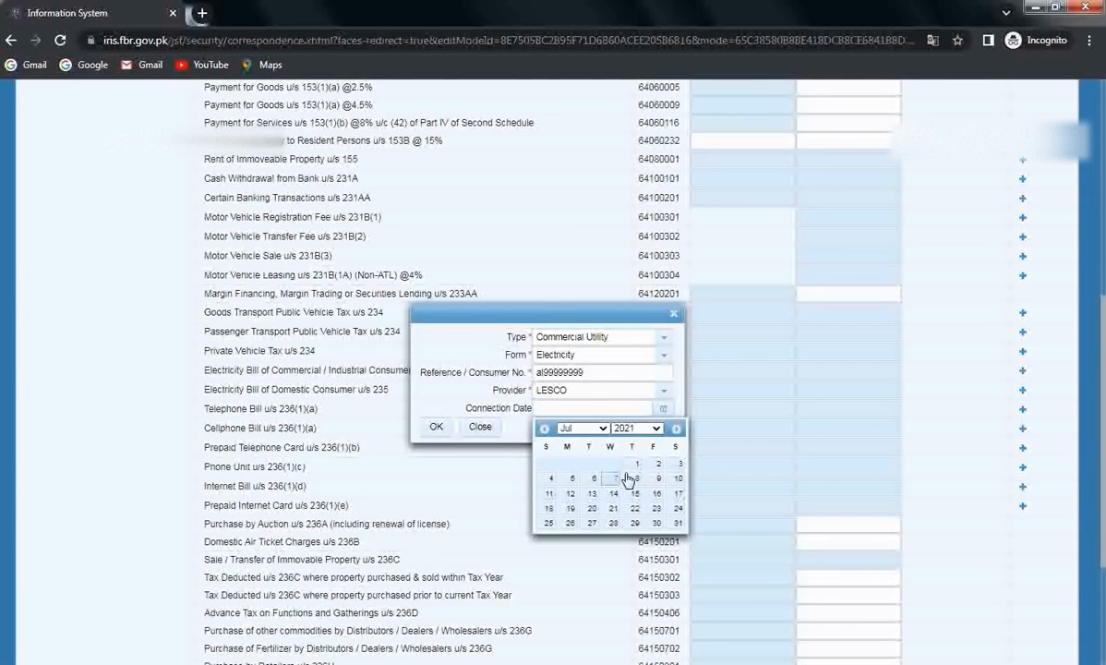
click(634, 465)
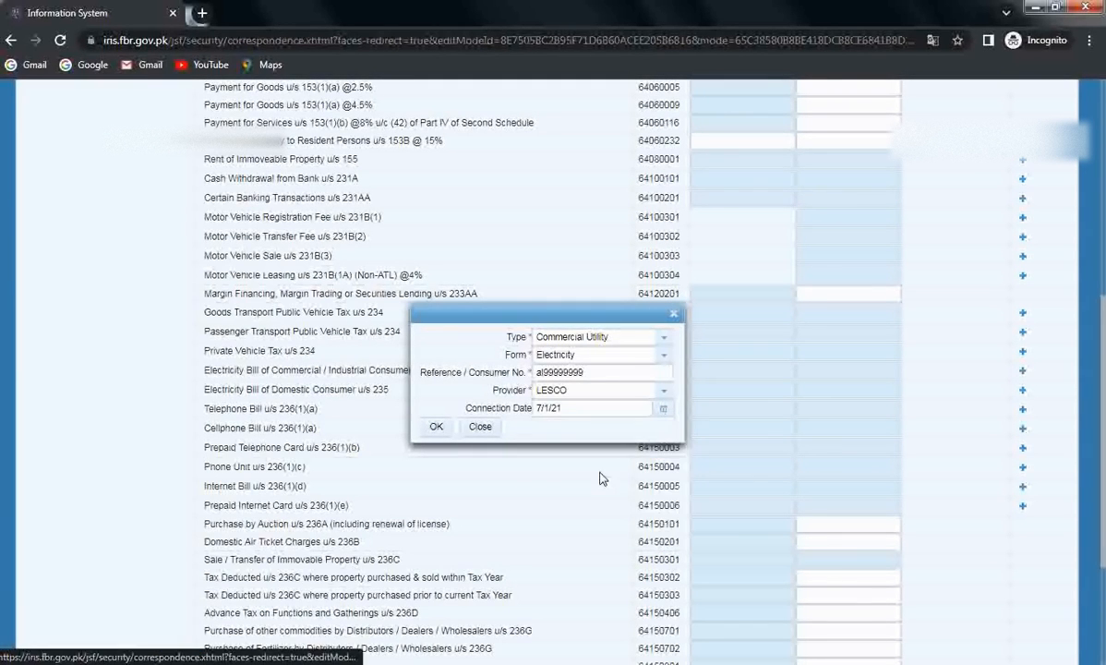
click(437, 428)
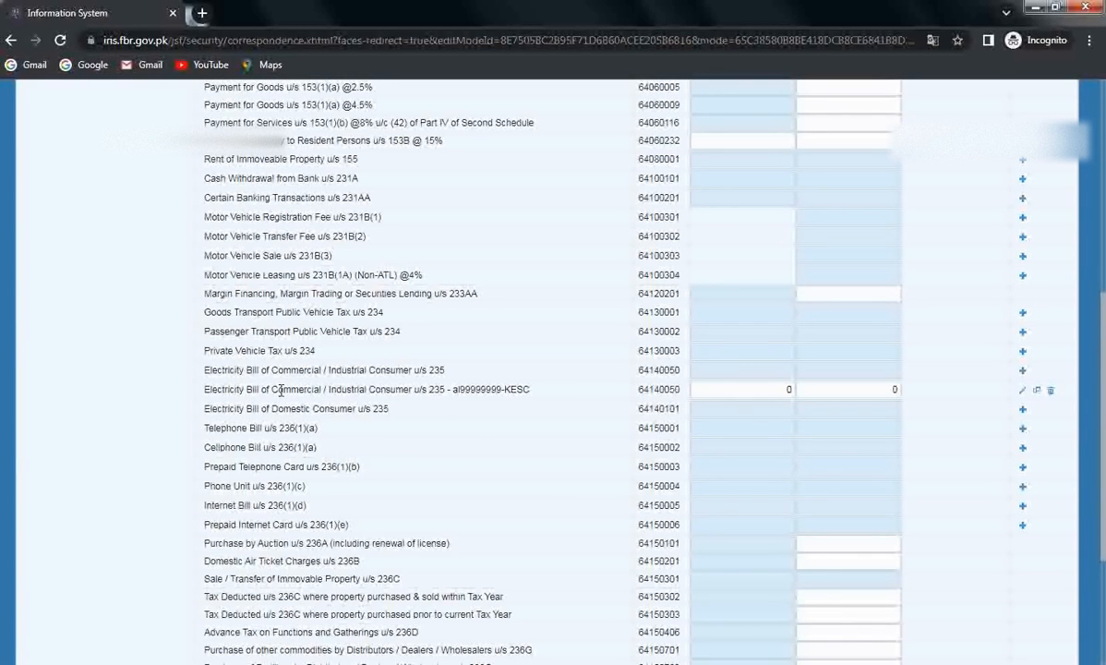
click(765, 390)
double_click(766, 392)
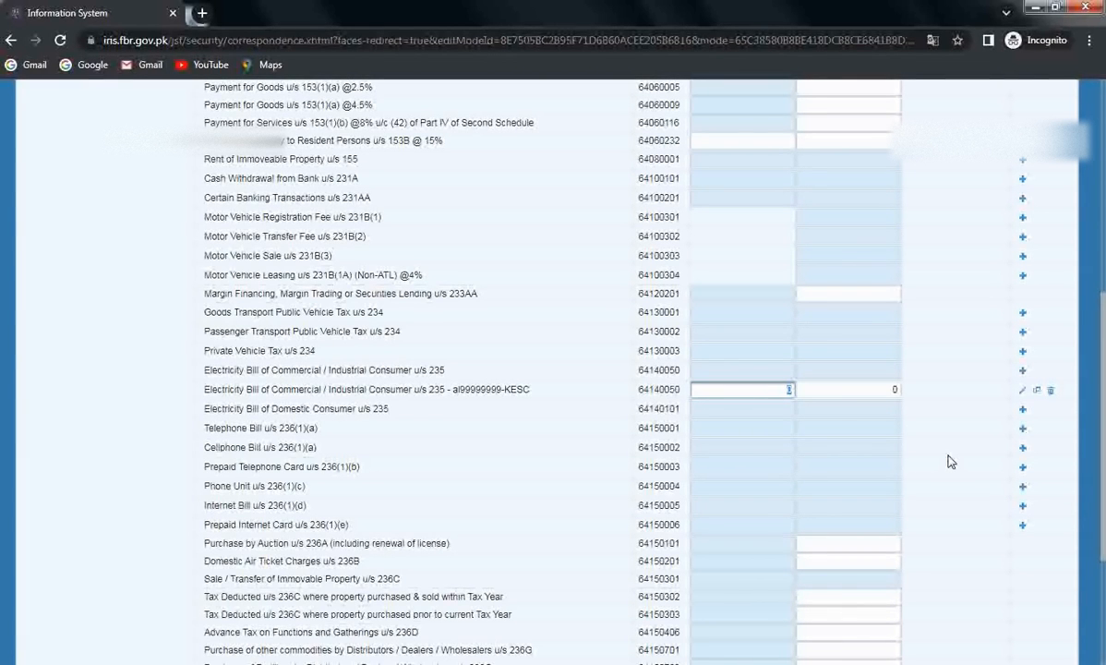
text(25300)
click(953, 435)
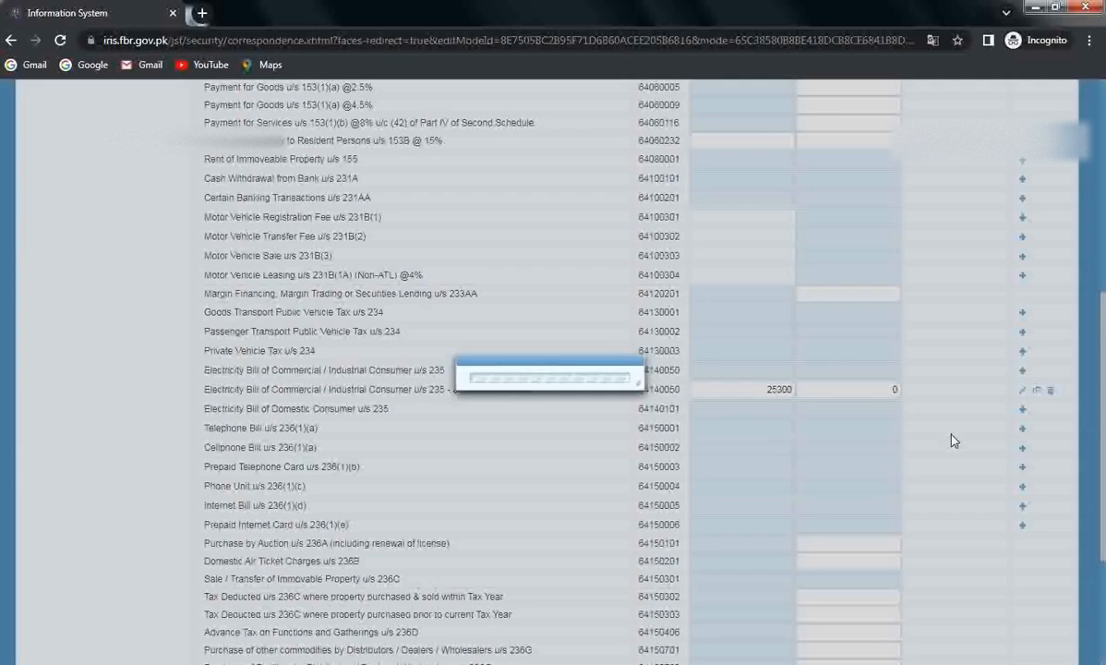
drag(886, 389, 914, 395)
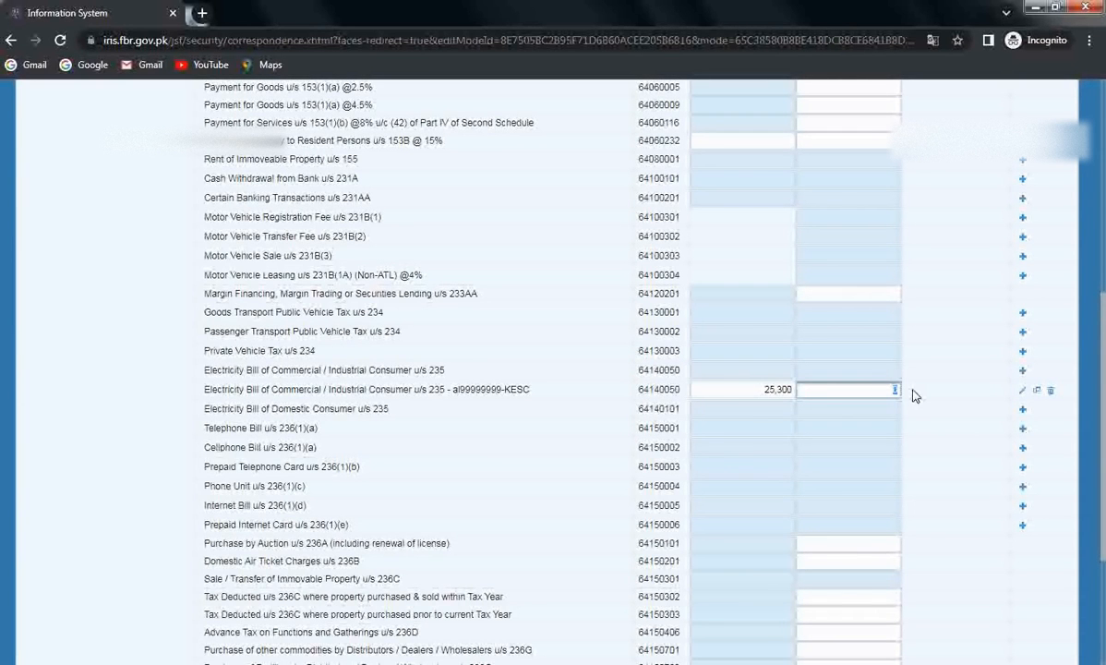
text(7500)
key(Tab)
scroll(938, 395, up, 3)
scroll(938, 395, up, 2)
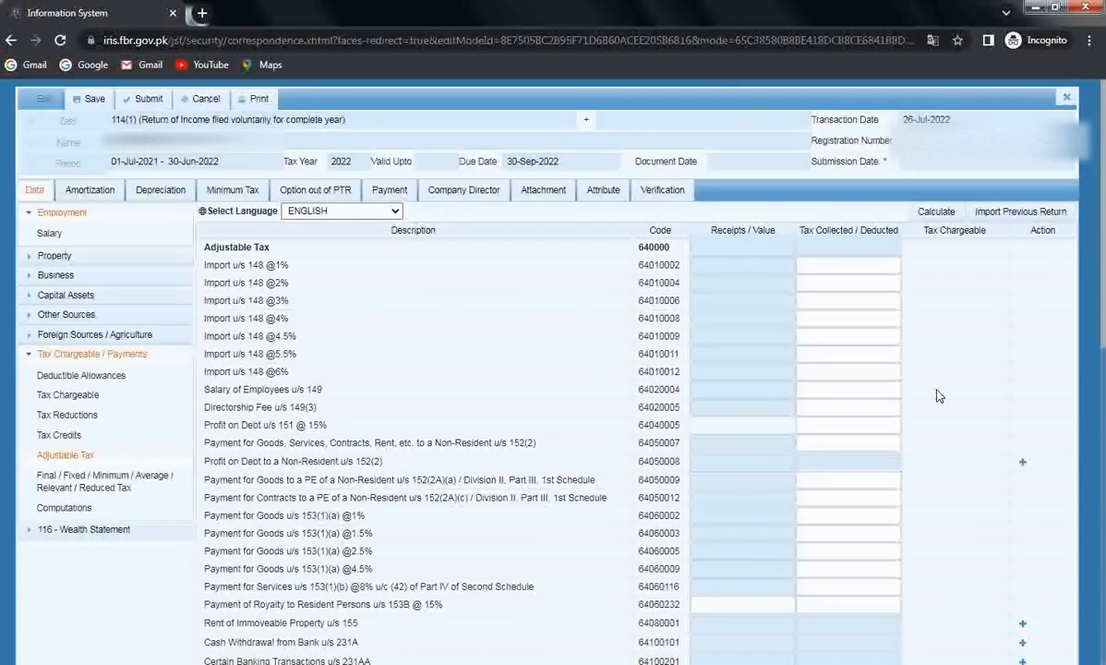
click(924, 213)
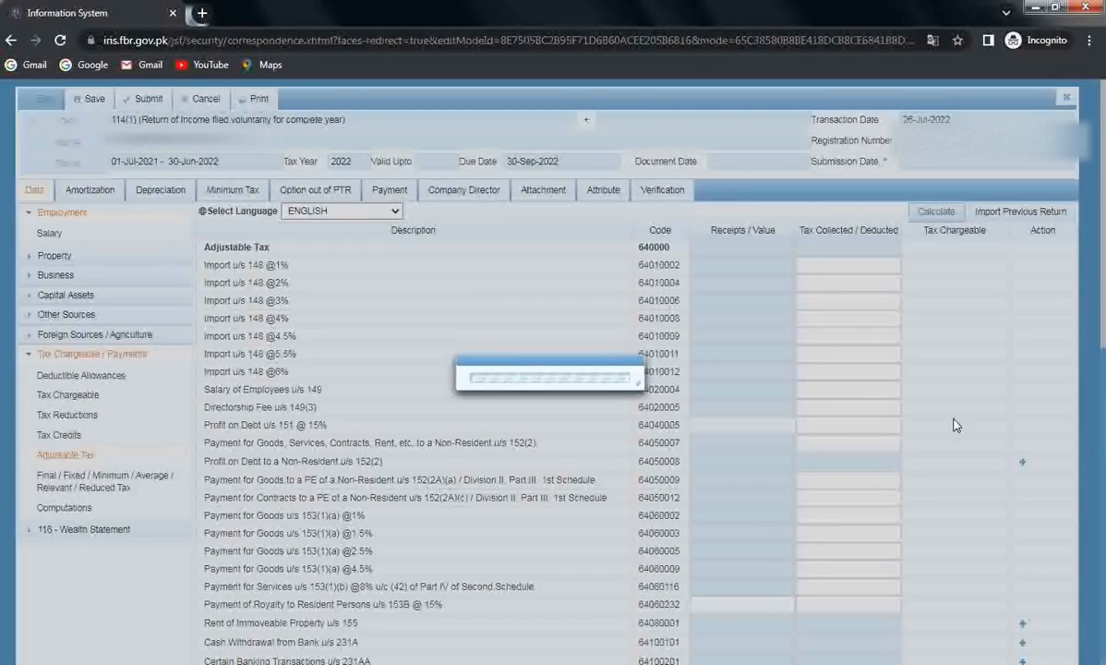
scroll(942, 488, down, 5)
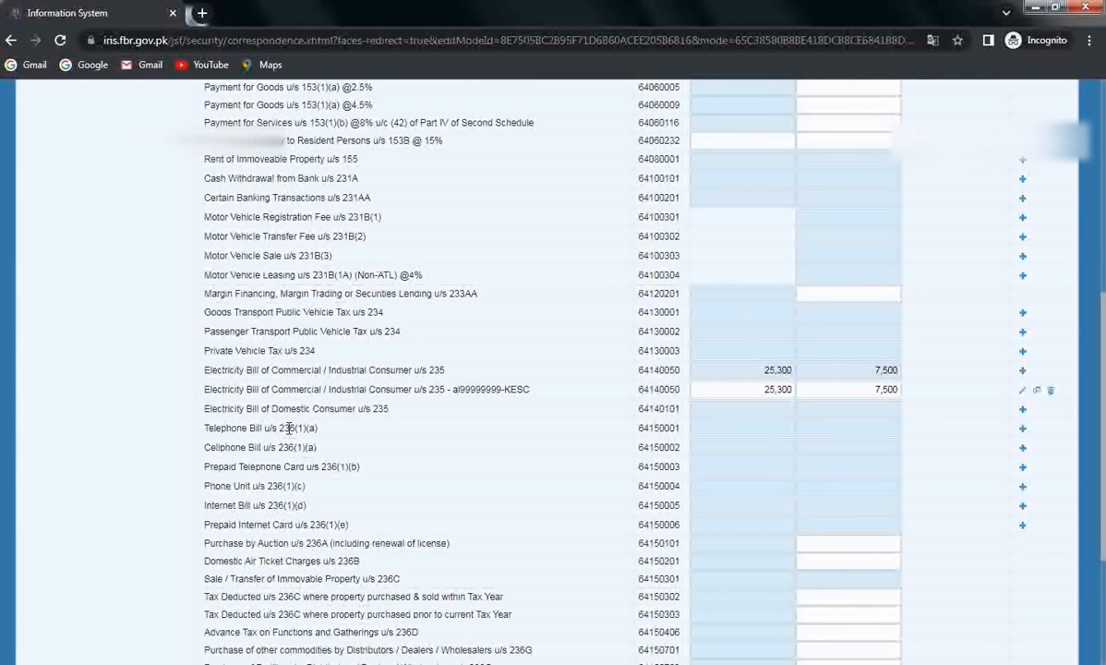
Step: Add a telephone bill reference 99999999 described as 'gas', then delete that mistaken row
click(1020, 441)
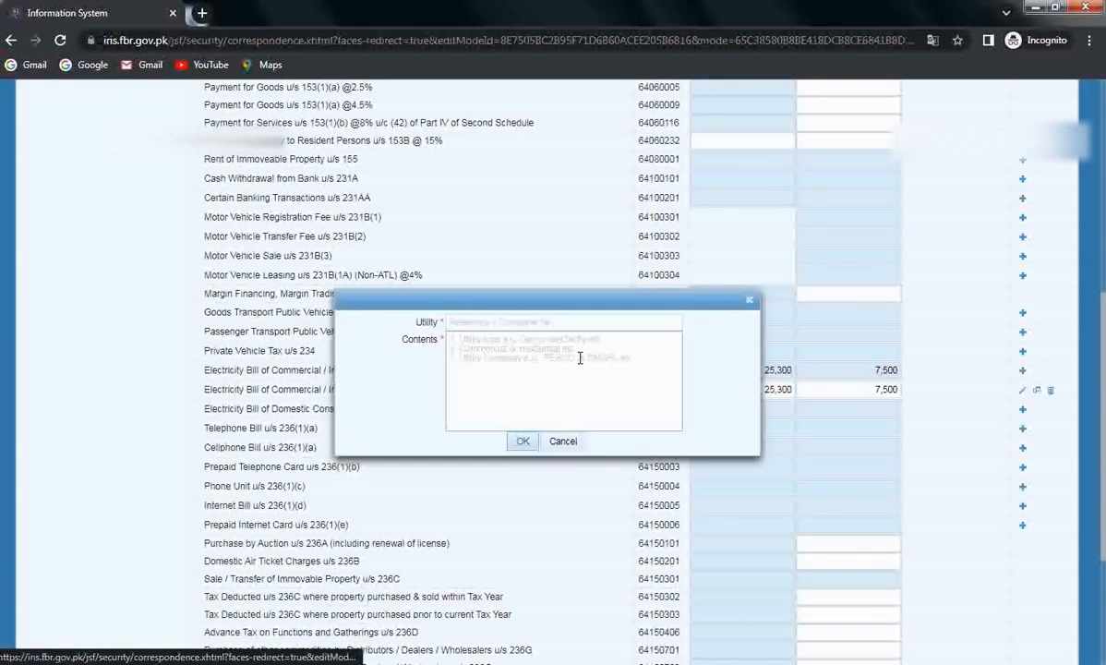
click(490, 323)
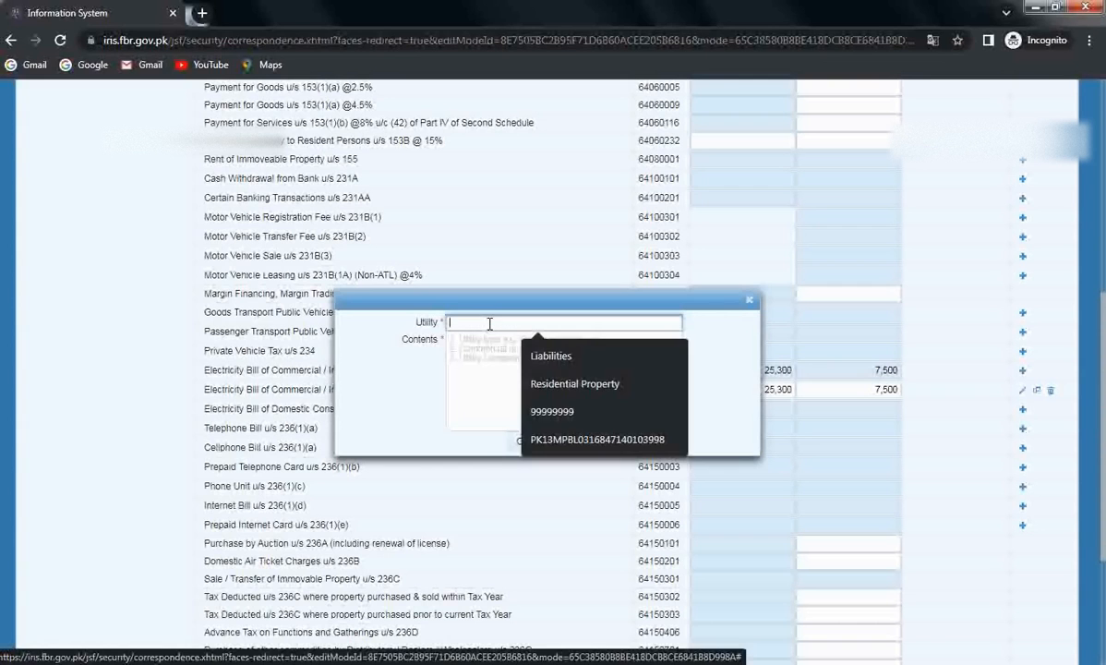
text(99999999)
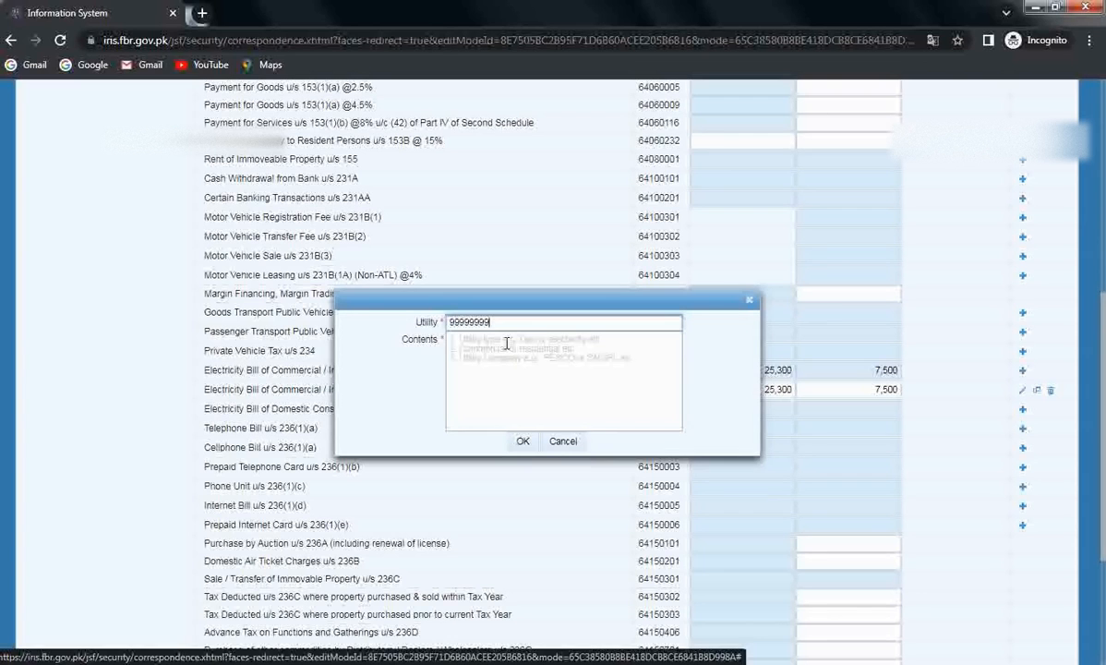
click(507, 343)
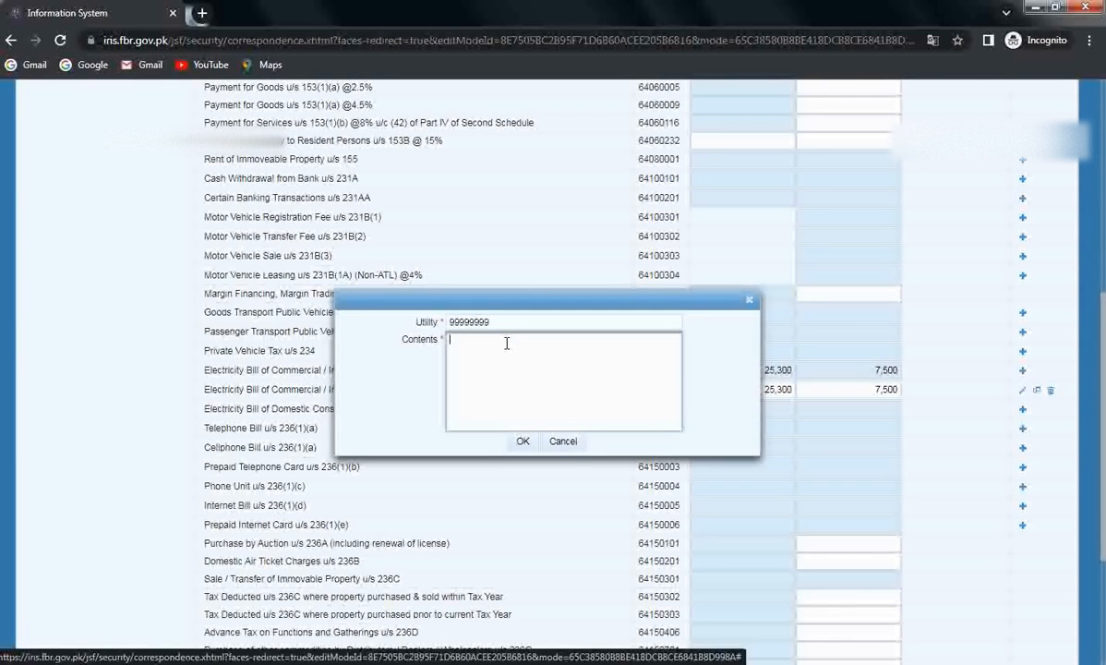
text(gas)
click(522, 443)
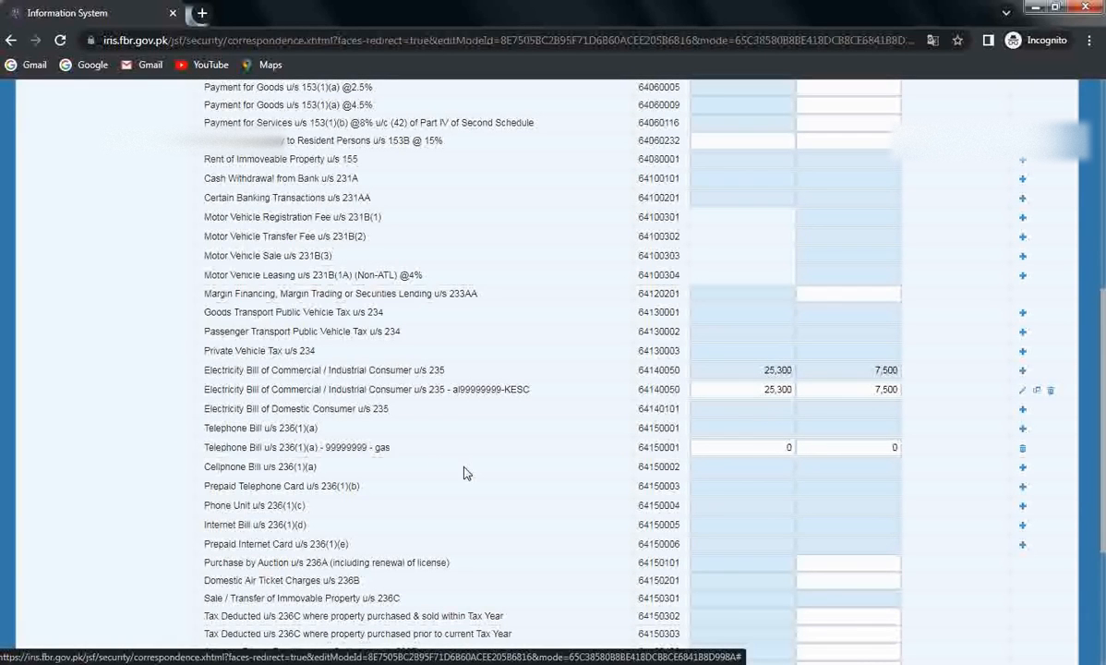
click(1023, 450)
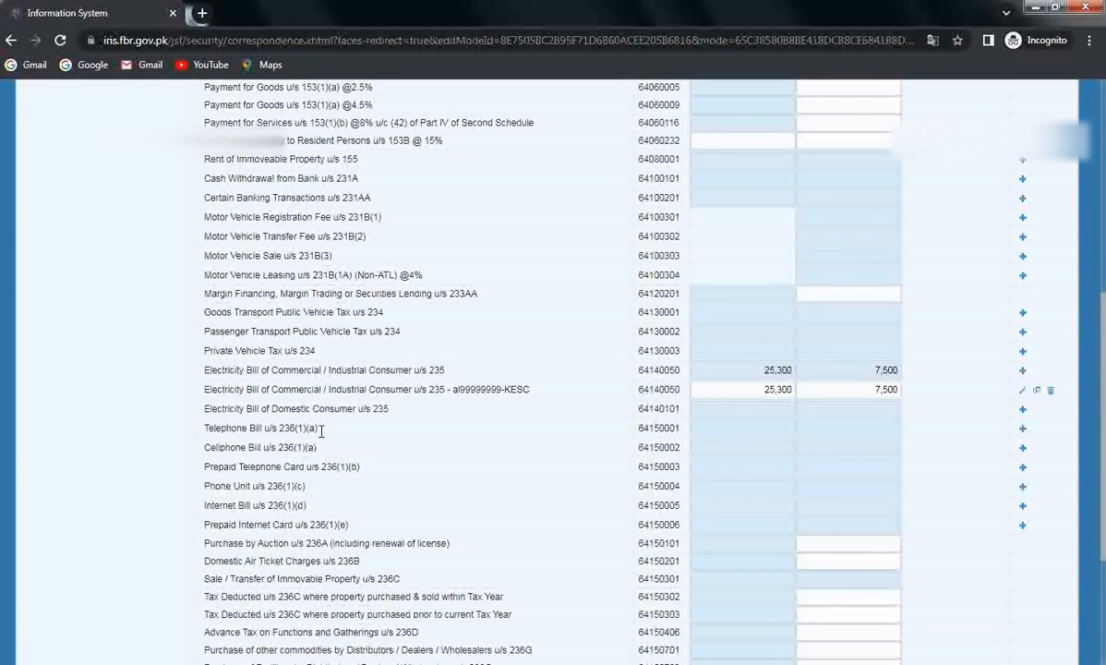
Step: Add a Telephone Bill u/s 236(1)(a) entry with the pasted phone number and contents 'telonr'
click(1023, 430)
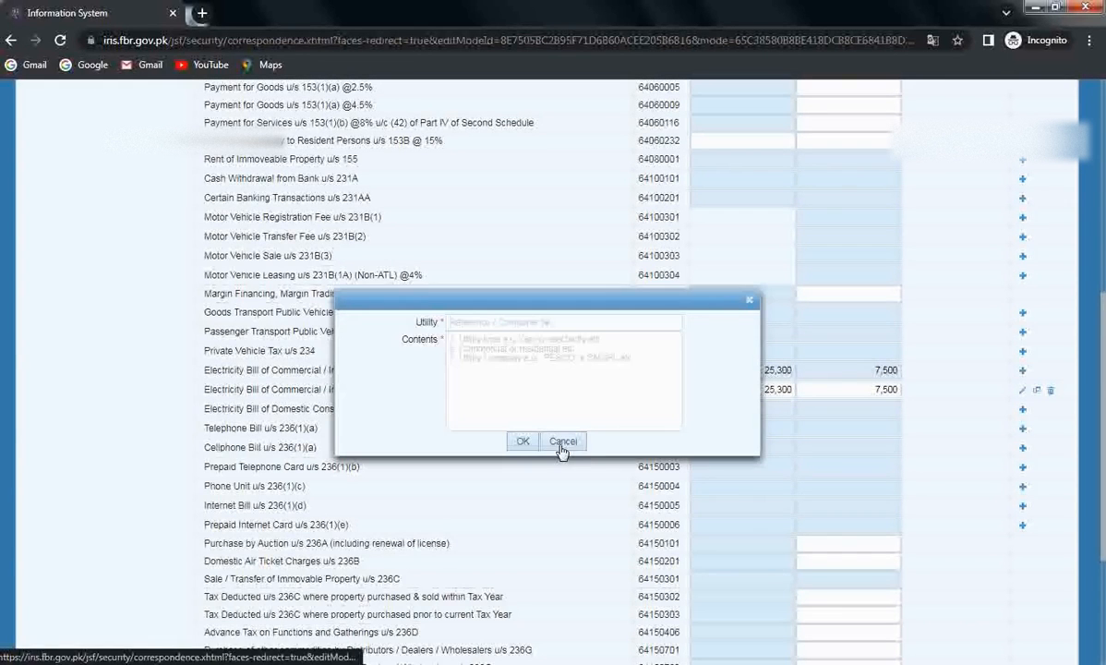
click(636, 320)
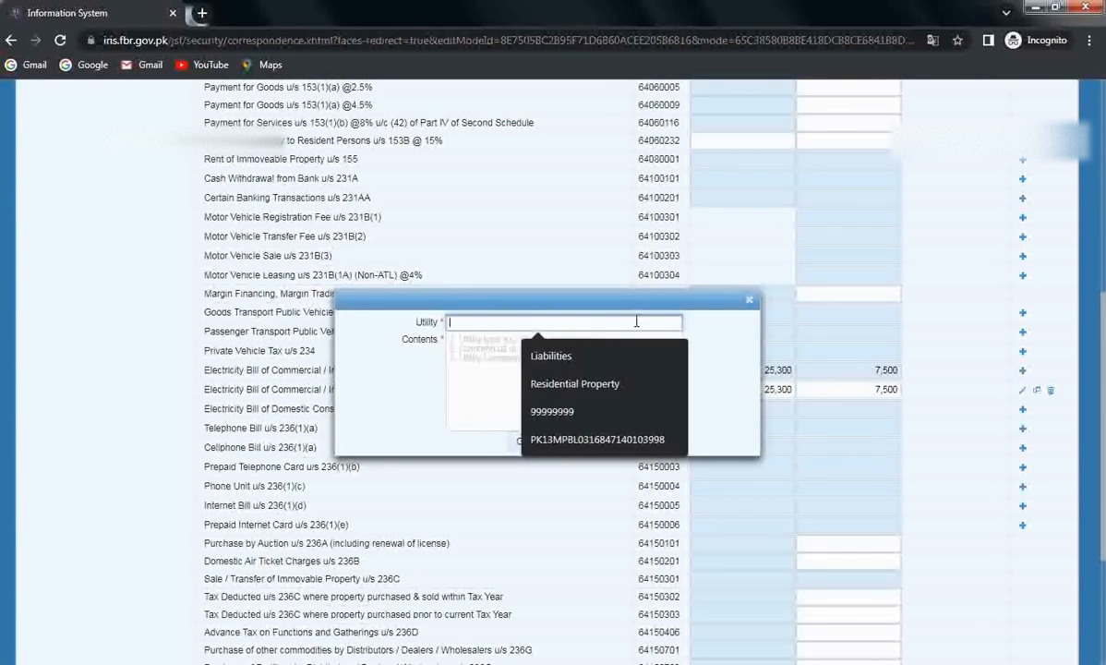
key(ctrl+v)
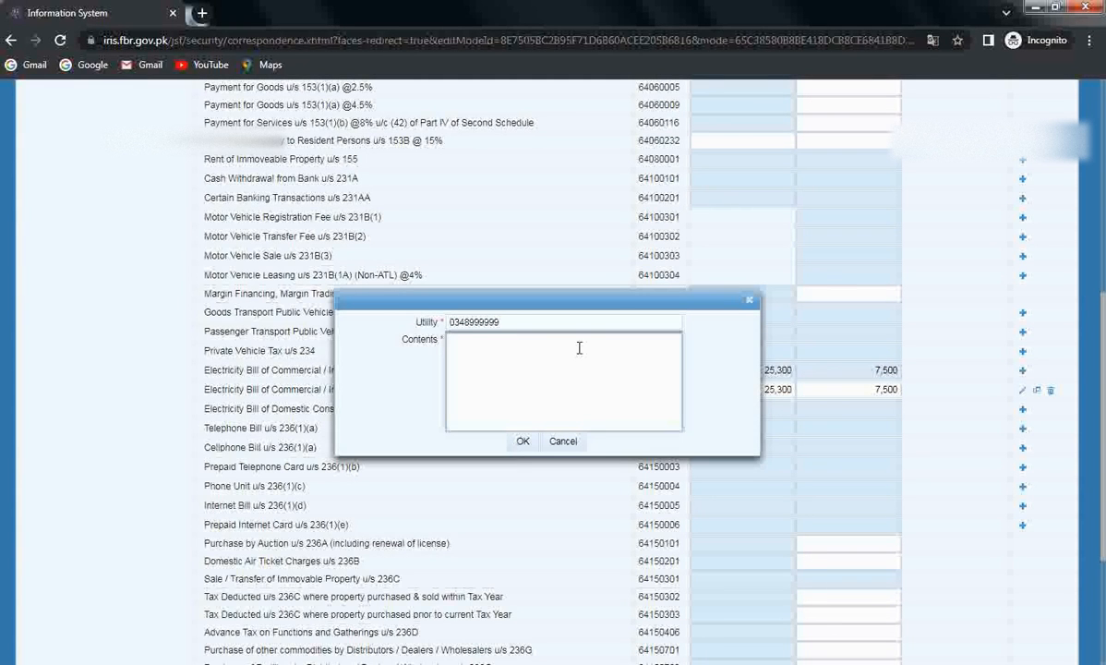
text(telonr)
click(522, 442)
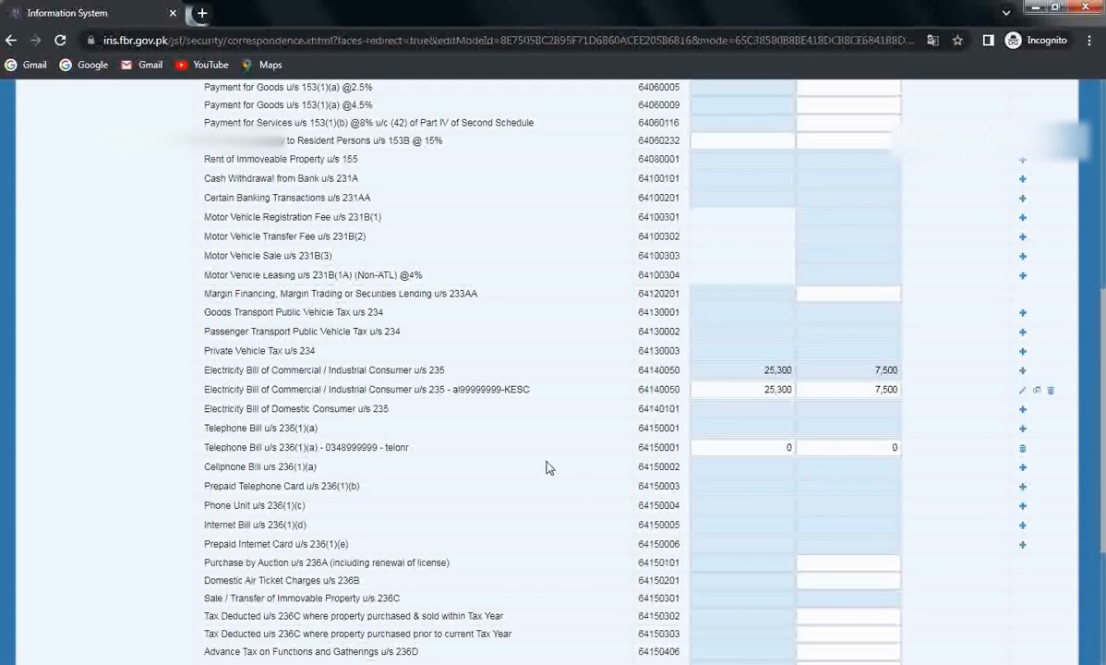
click(741, 449)
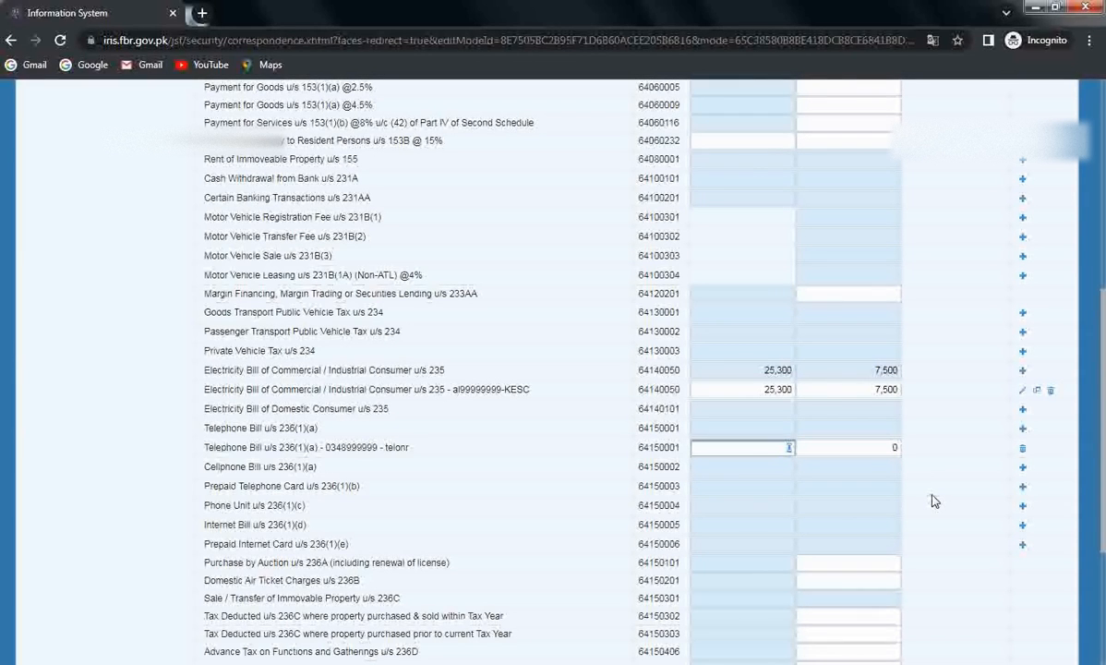
Step: Record 10,300 paid and 3,540 tax on the telephone bill, recalculating totals to 35,600 and 11,040
text(10300)
key(Tab)
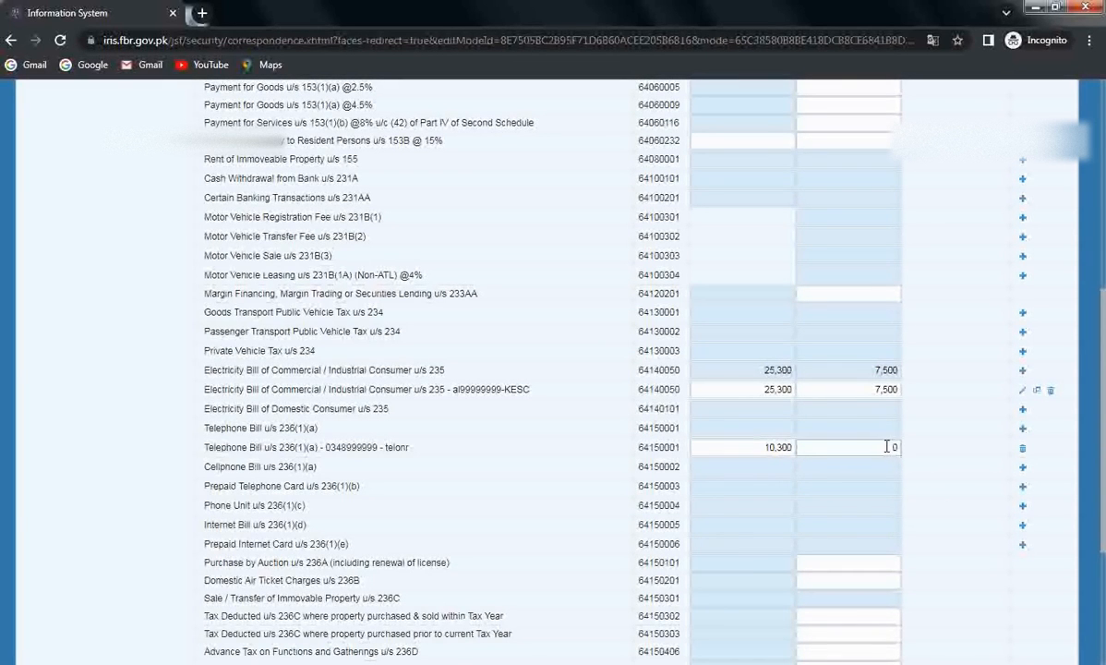
text(3540)
click(944, 473)
scroll(944, 473, up, 1)
scroll(943, 473, up, 5)
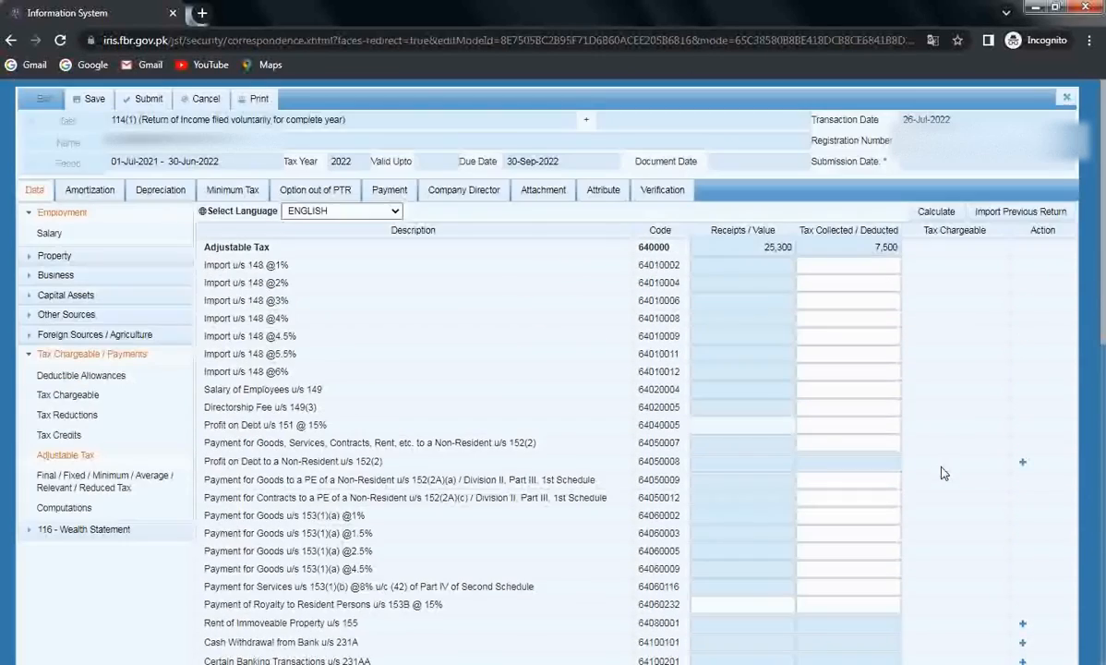
click(930, 212)
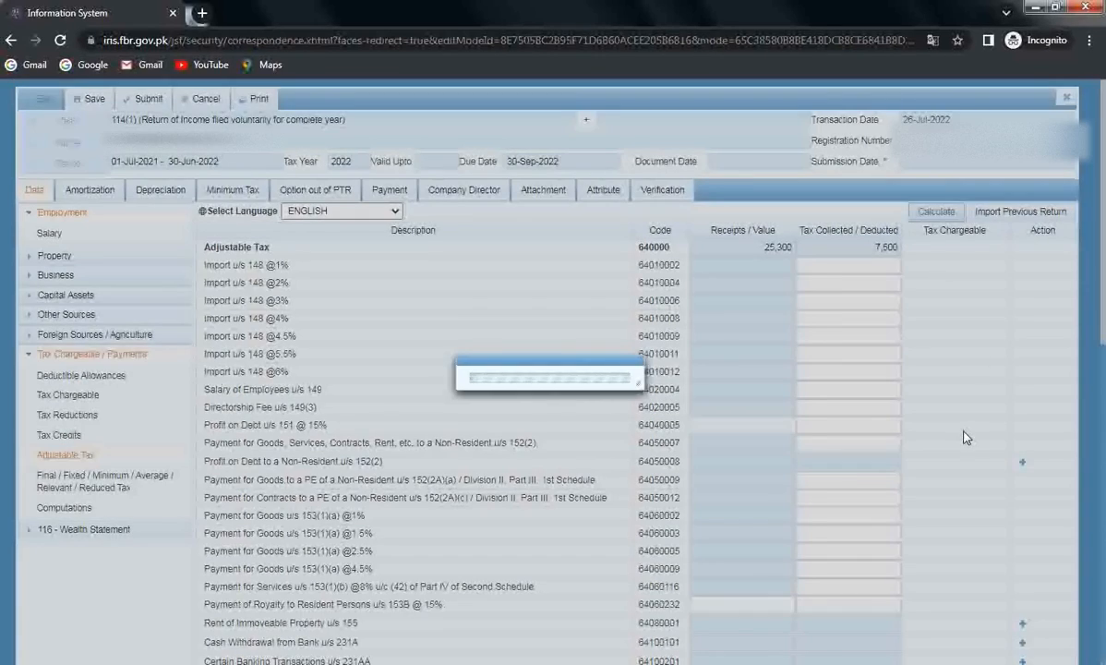
scroll(944, 479, down, 3)
scroll(944, 482, down, 3)
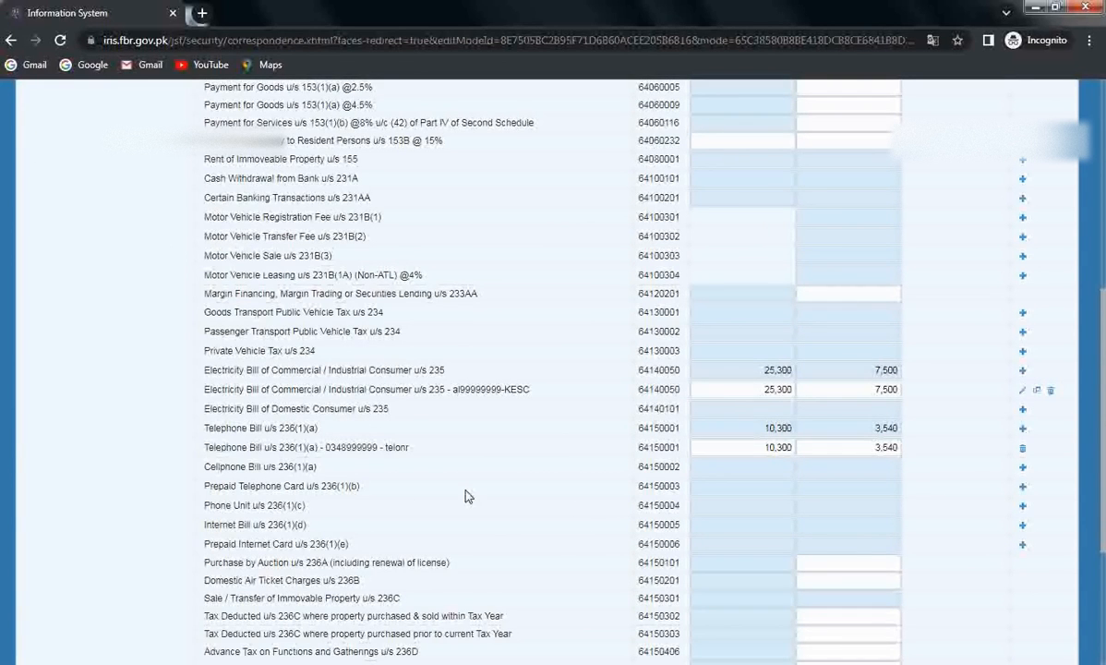
scroll(465, 497, down, 1)
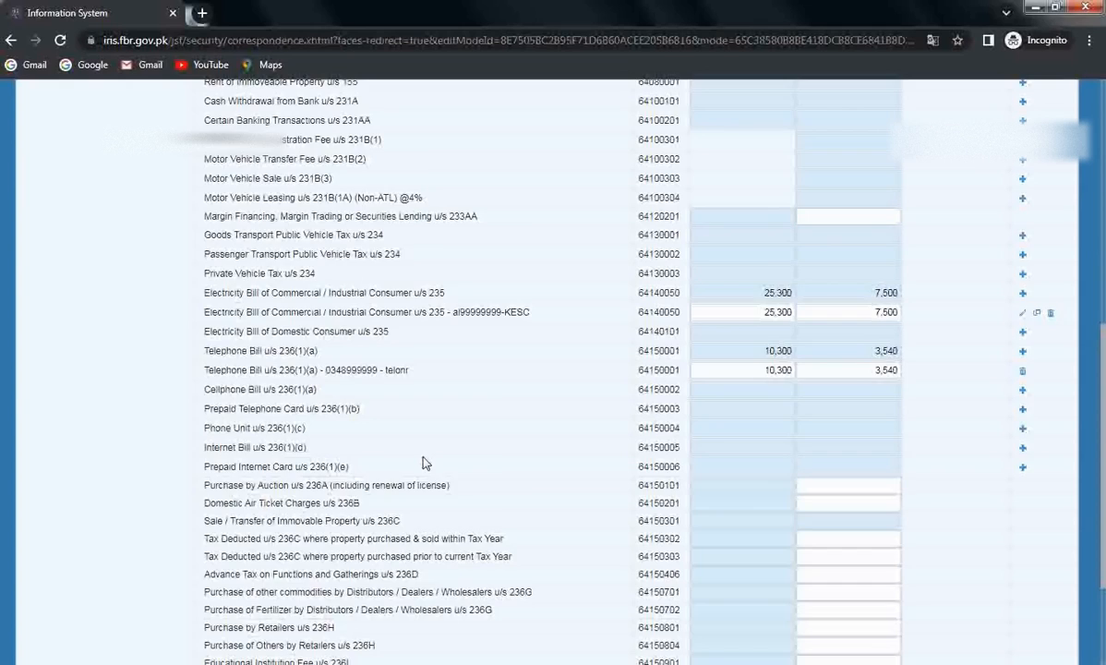
scroll(425, 462, down, 1)
scroll(425, 462, up, 2)
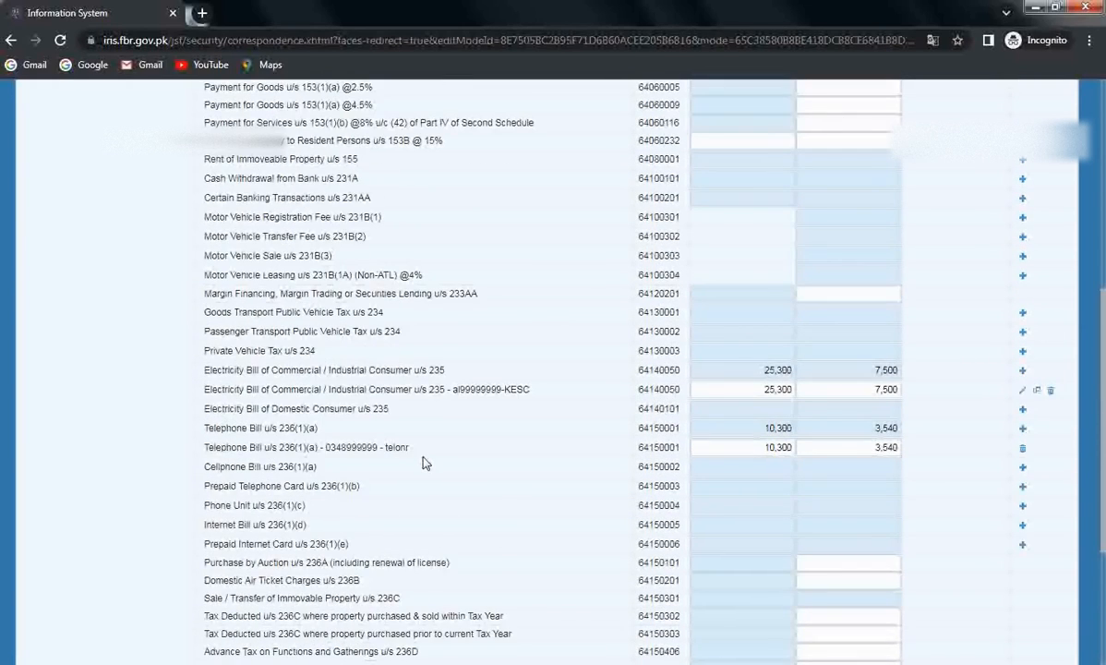
scroll(424, 463, up, 5)
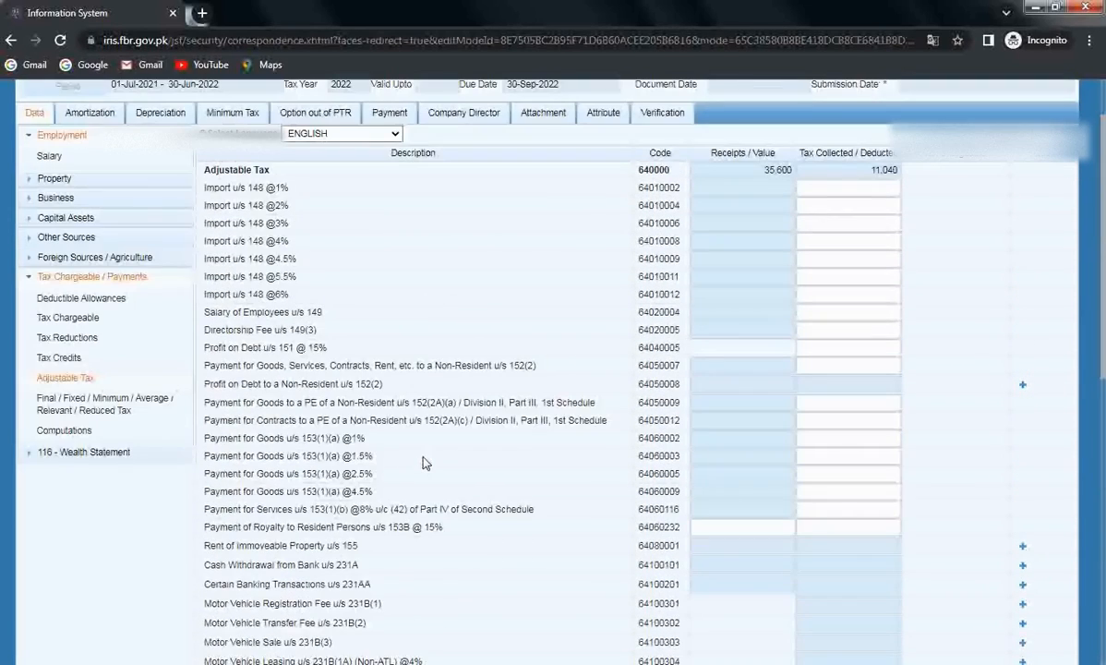
Step: Add a Cash Withdrawal from Bank u/s 231A entry with the bank account number and description 'BANK BRANCH'
scroll(425, 462, down, 2)
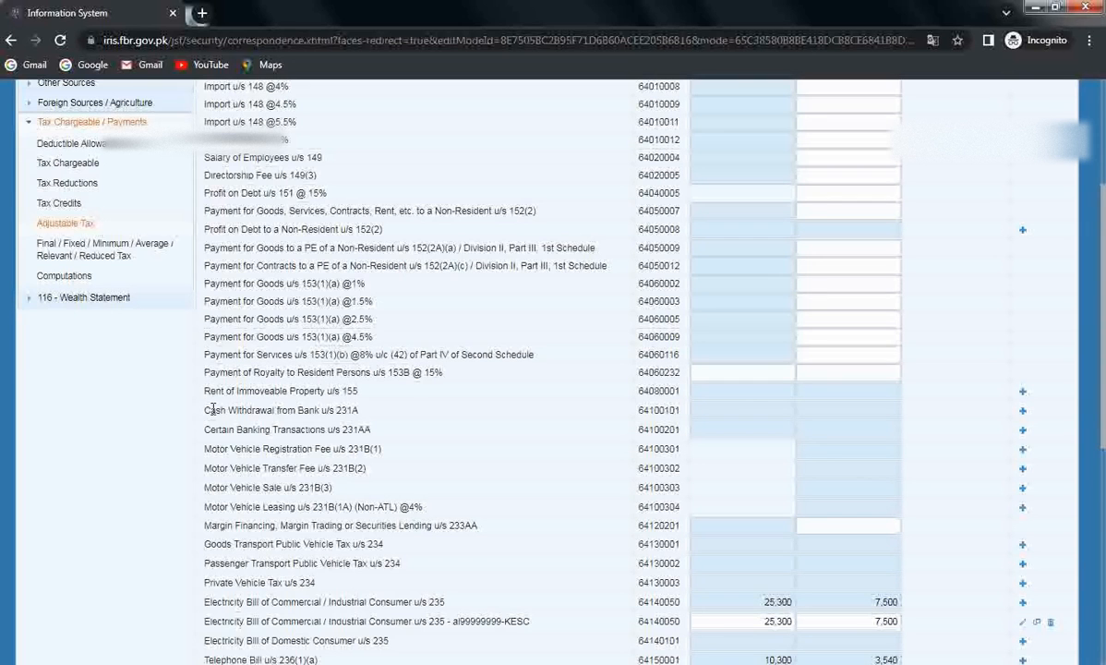
click(1022, 410)
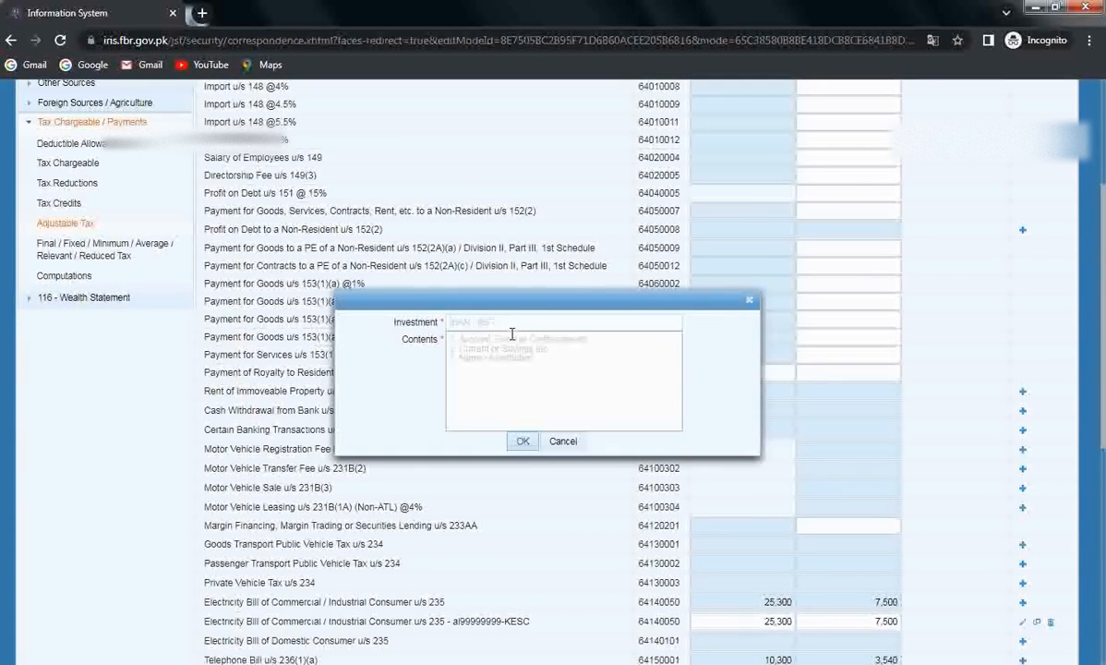
click(515, 323)
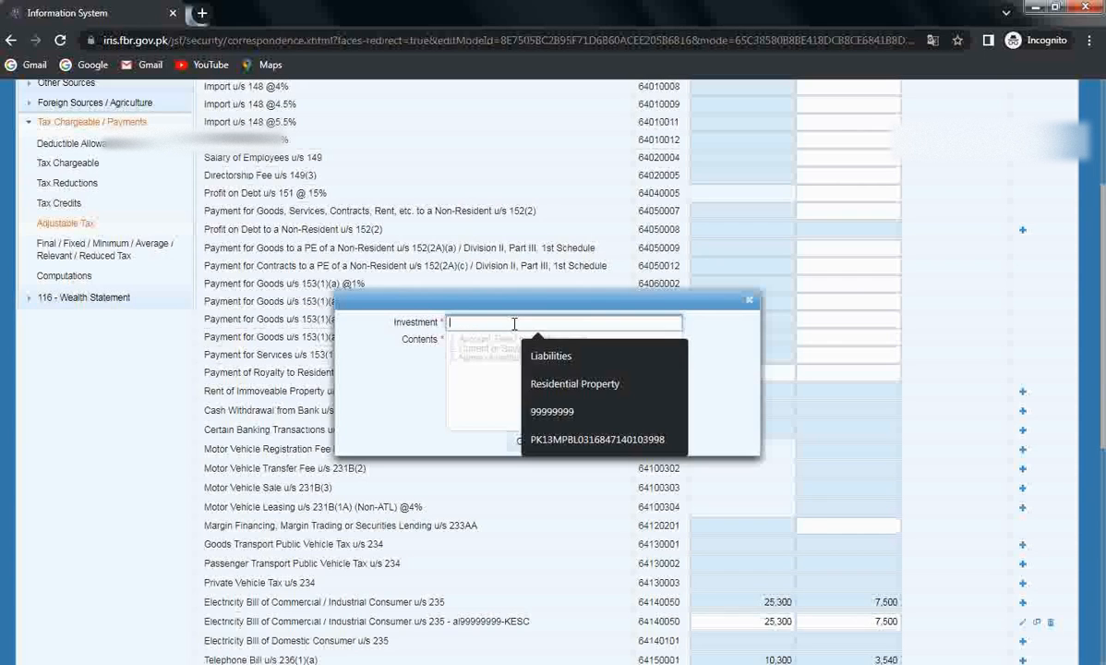
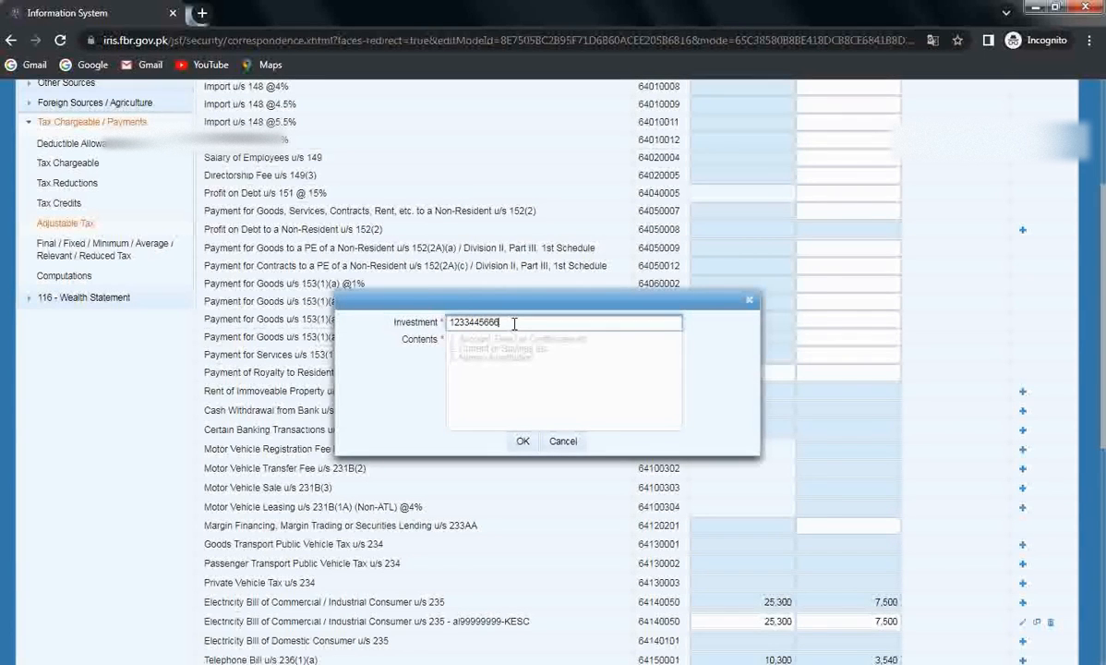
click(567, 367)
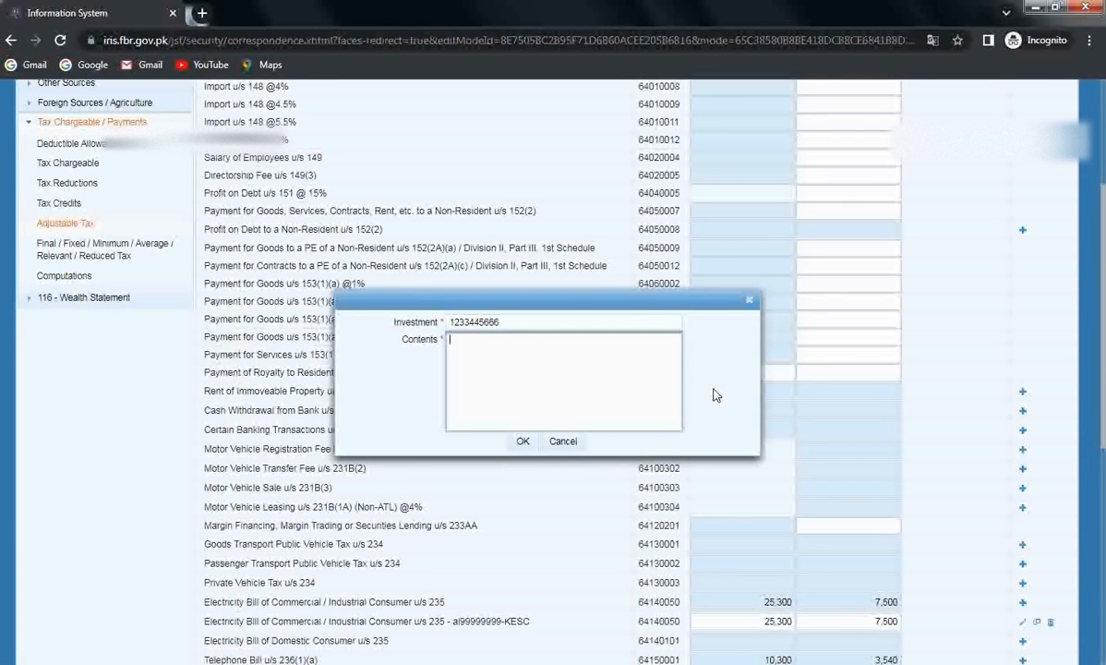
text(BANK BRACH)
key(Left)
key(Left)
text(N)
Step: Confirm the BANK BRANCH withdrawal entry and record 230,000 as the amount withdrawn
click(522, 442)
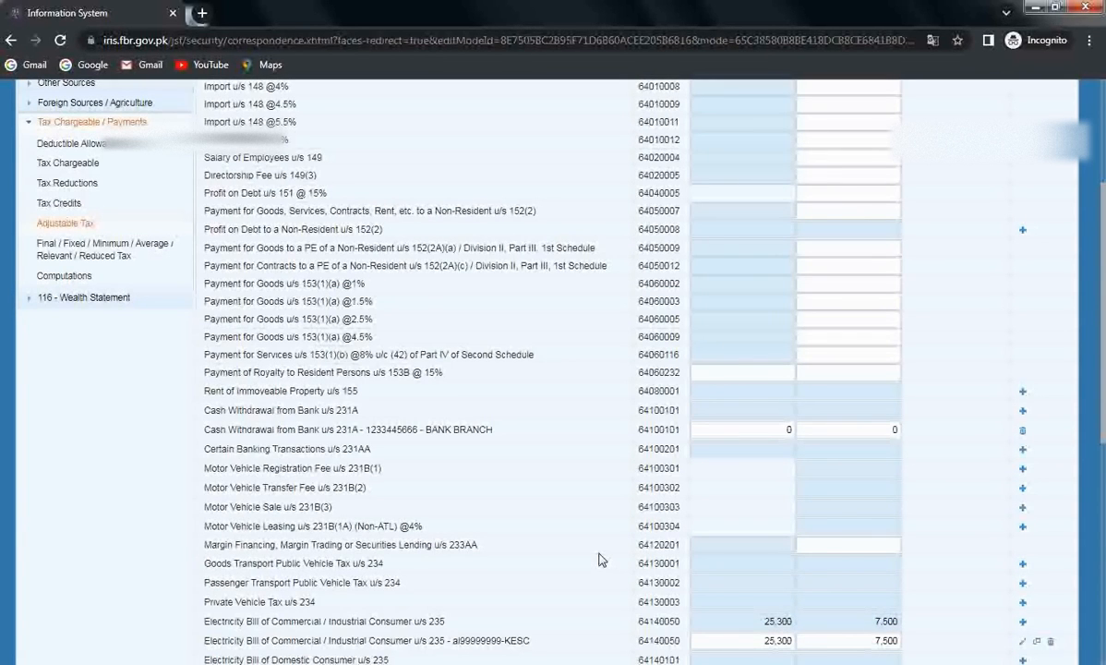
click(748, 429)
text(230000)
click(972, 465)
Step: Enter 12,600 withdrawal tax and recalculate Adjustable Tax totals to 265,600 and 23,640
click(877, 425)
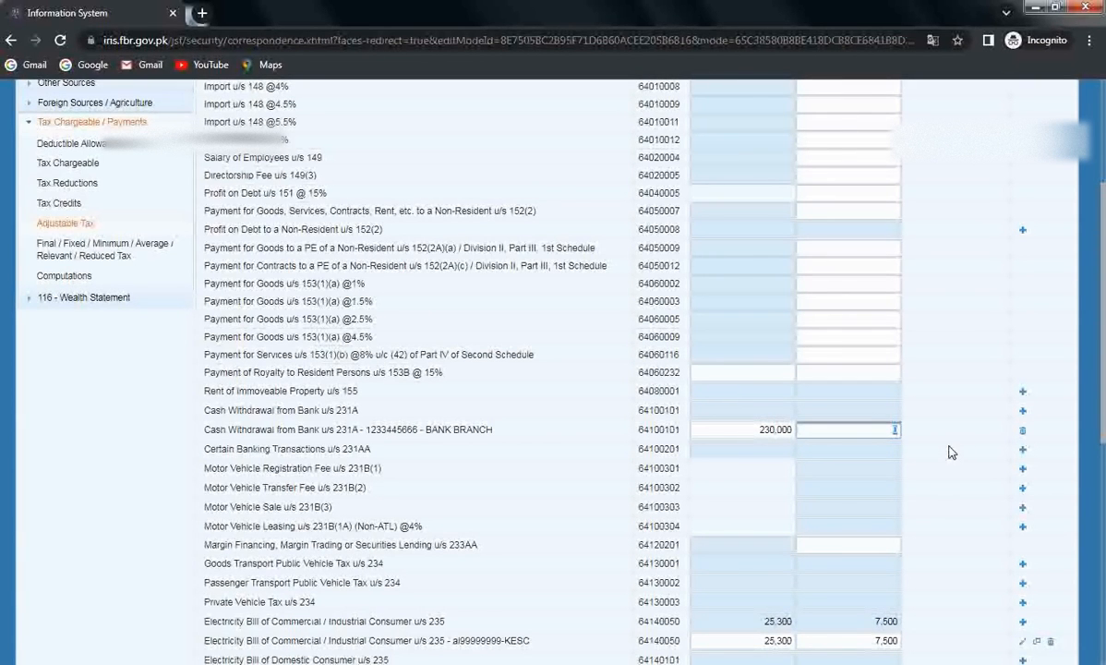
text(12000)
click(952, 453)
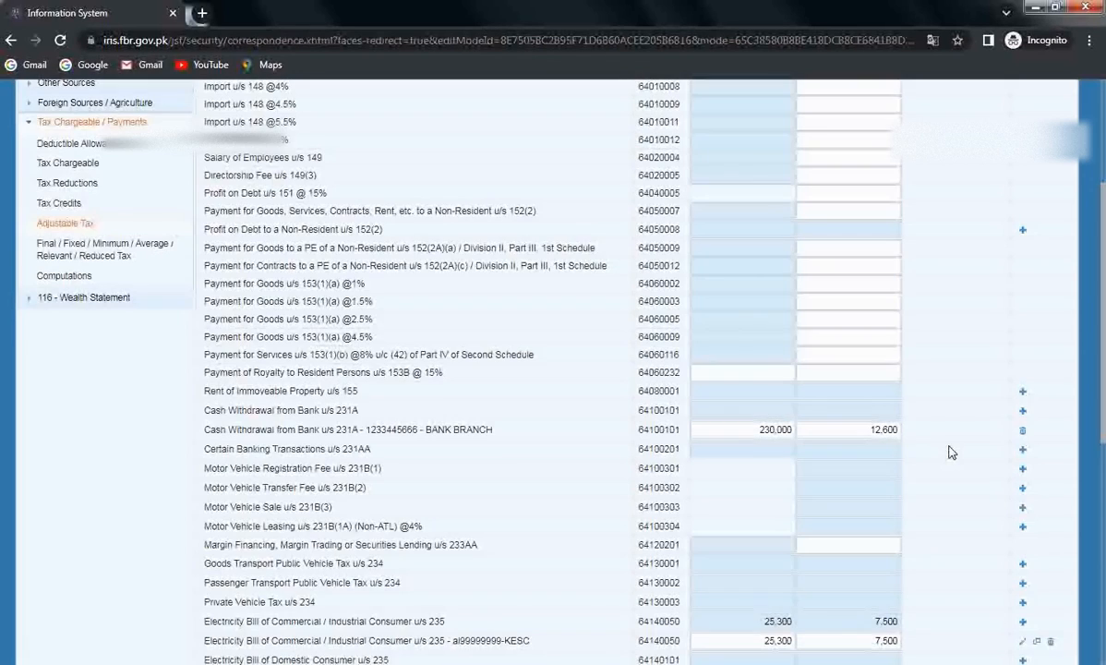
scroll(948, 453, up, 3)
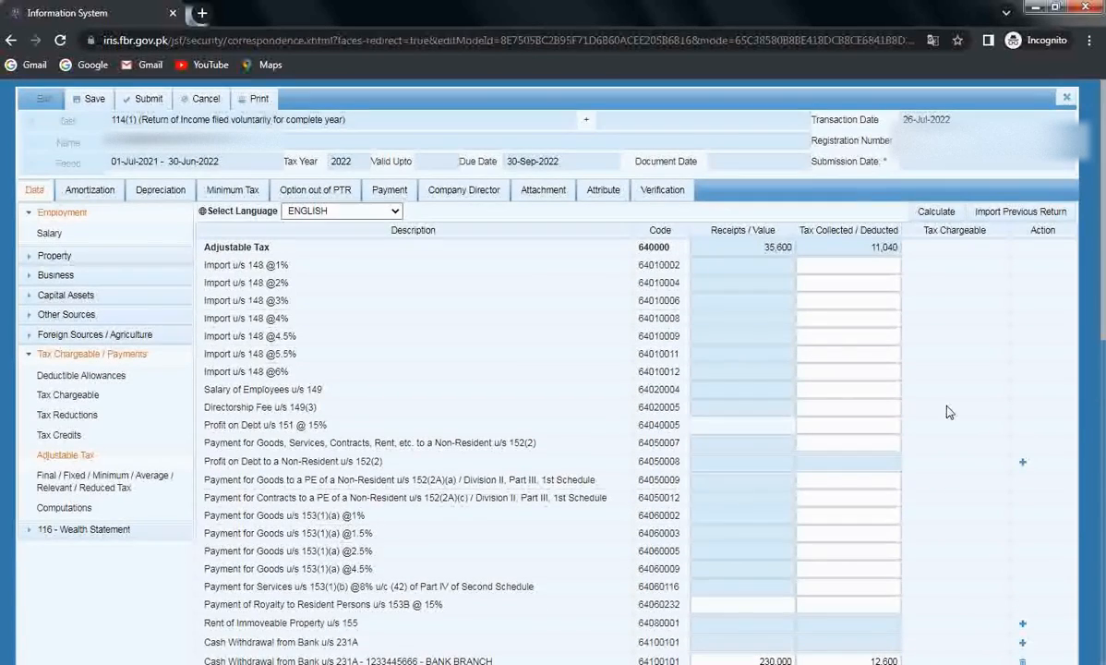
click(935, 213)
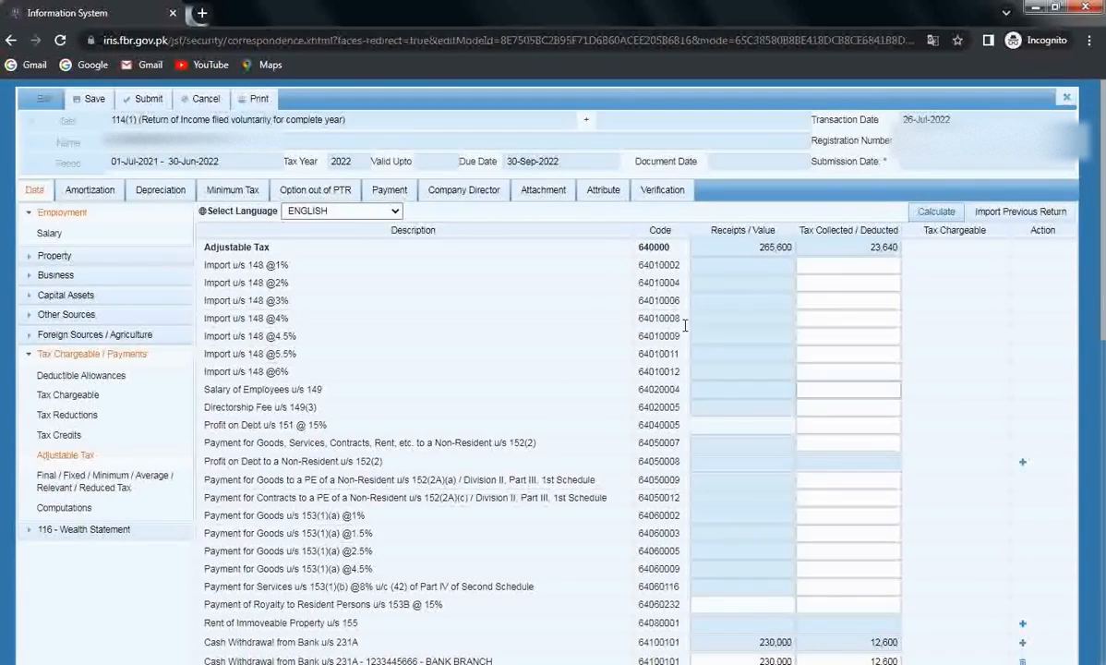
scroll(449, 336, down, 1)
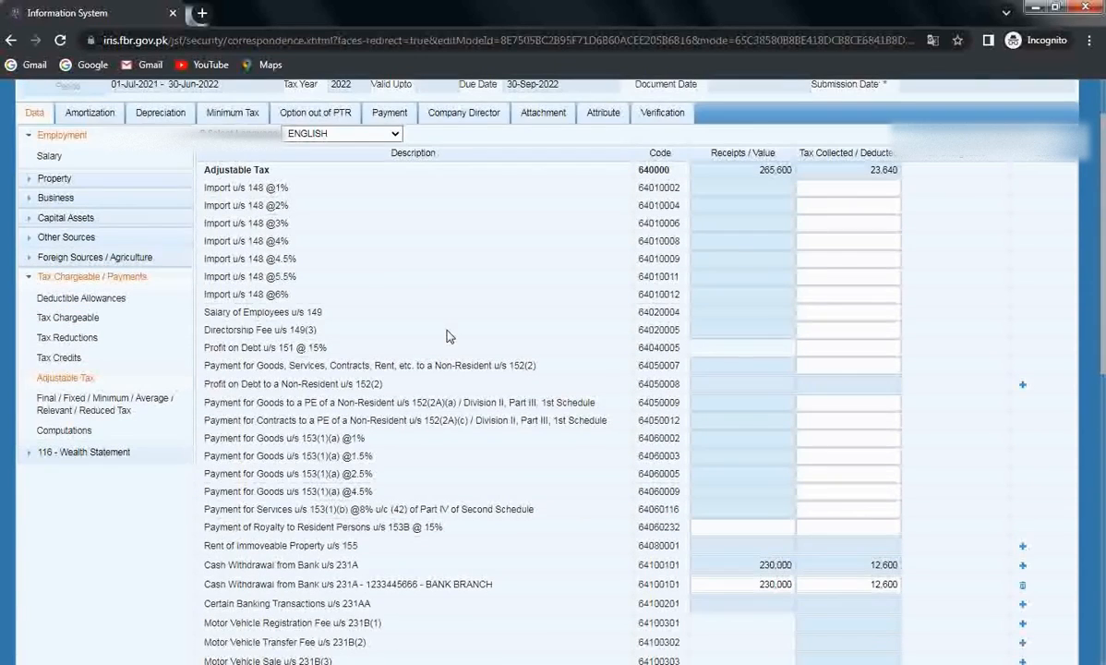
scroll(469, 376, down, 4)
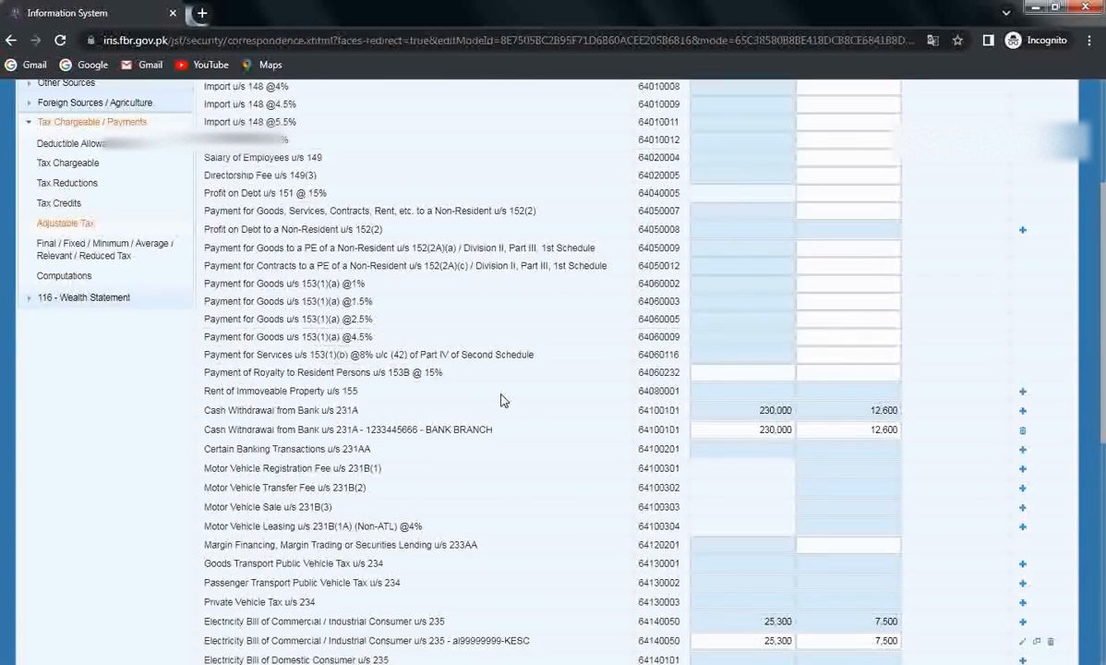
scroll(501, 400, up, 5)
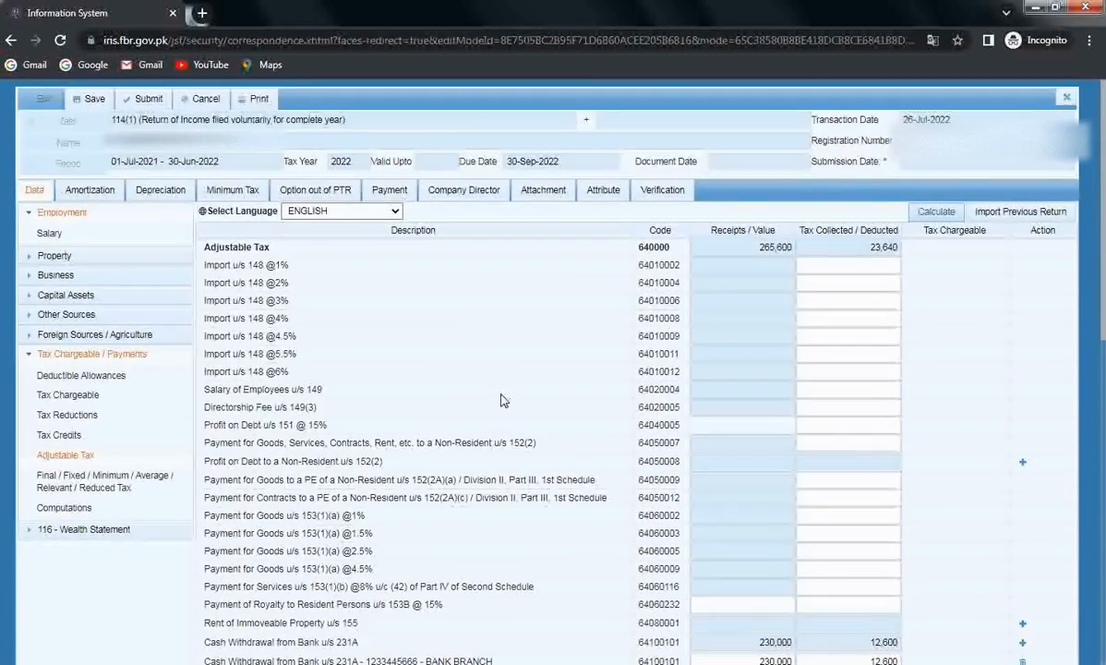
scroll(502, 399, down, 3)
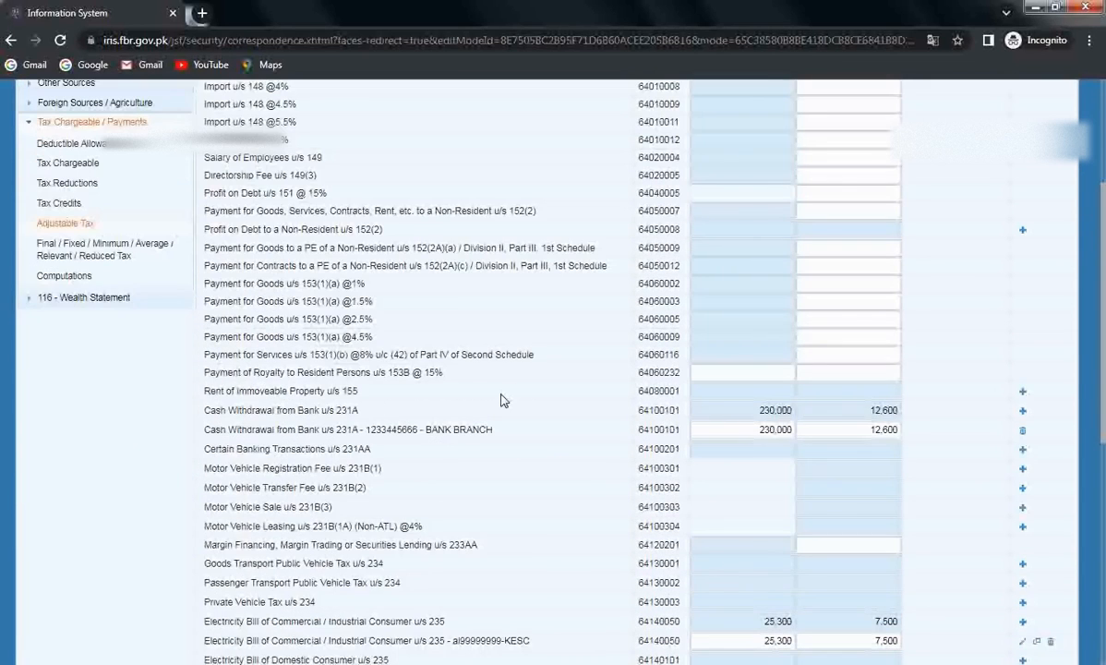
Step: Open the Final / Fixed / Minimum / Average / Relevant / Reduced Tax section and find row 64060059
click(87, 253)
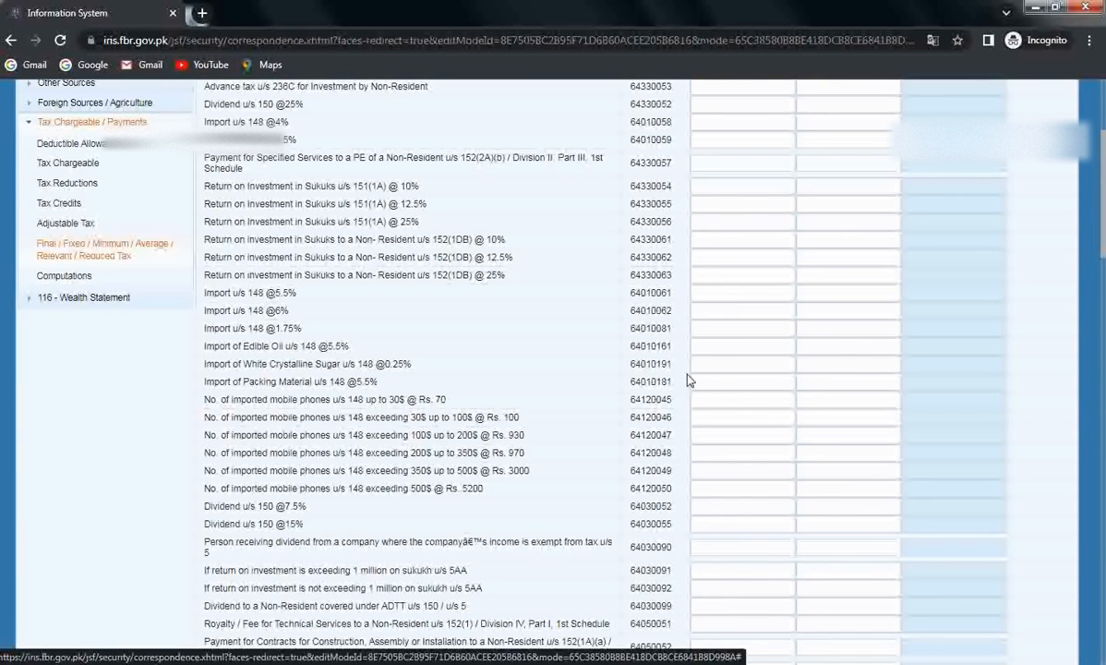
scroll(593, 371, up, 3)
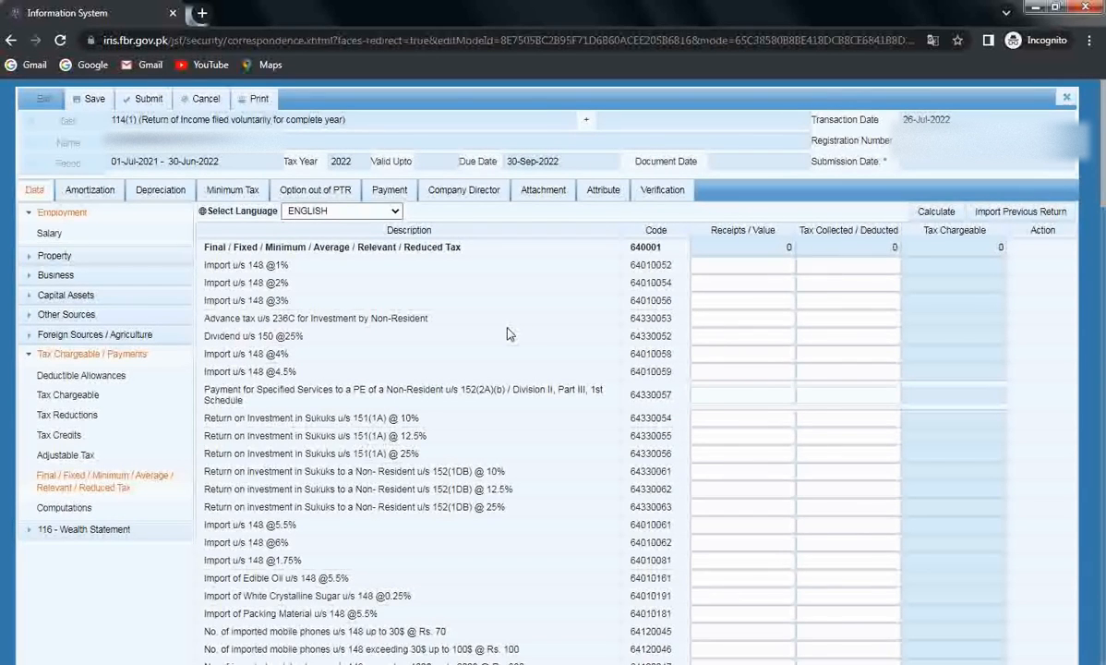
scroll(507, 333, down, 1)
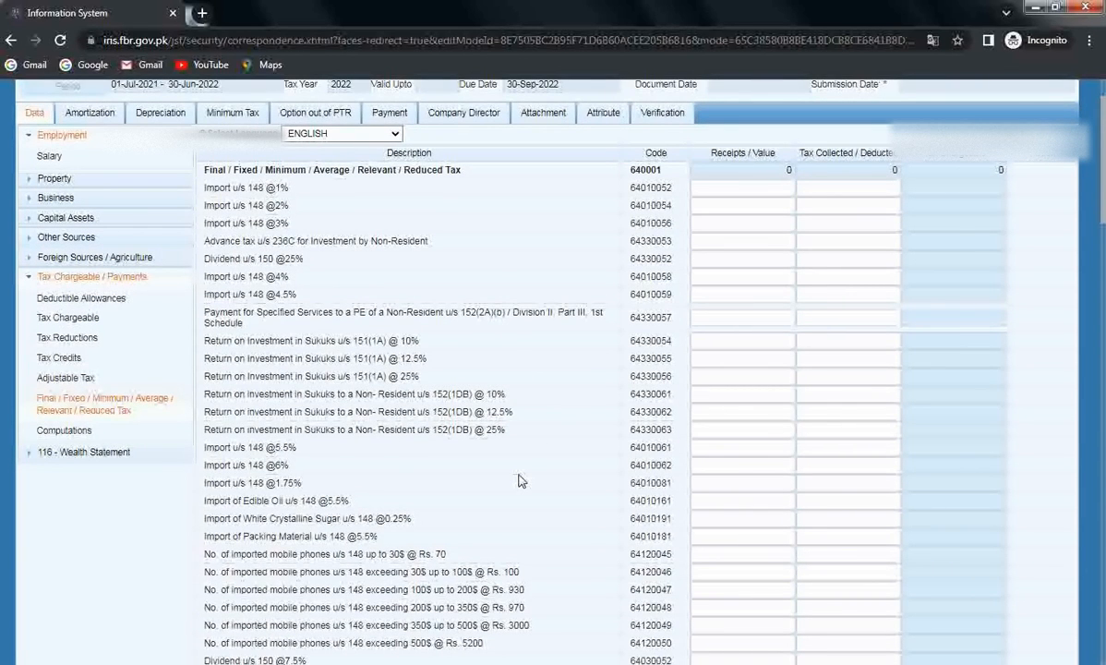
scroll(520, 480, down, 2)
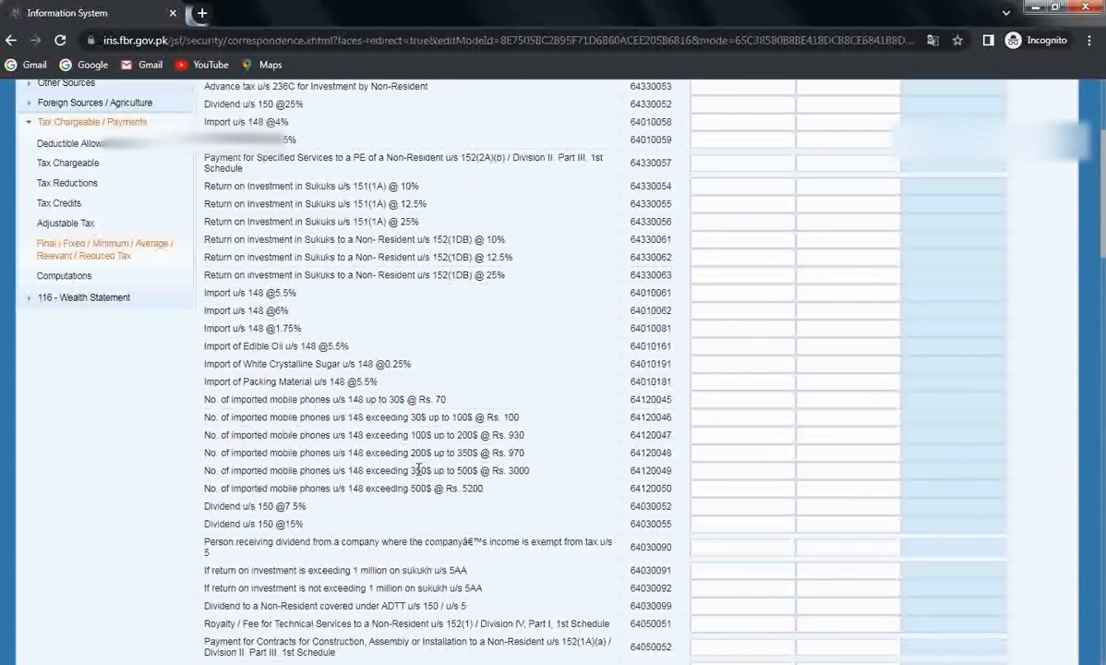
scroll(419, 470, down, 2)
scroll(420, 470, down, 2)
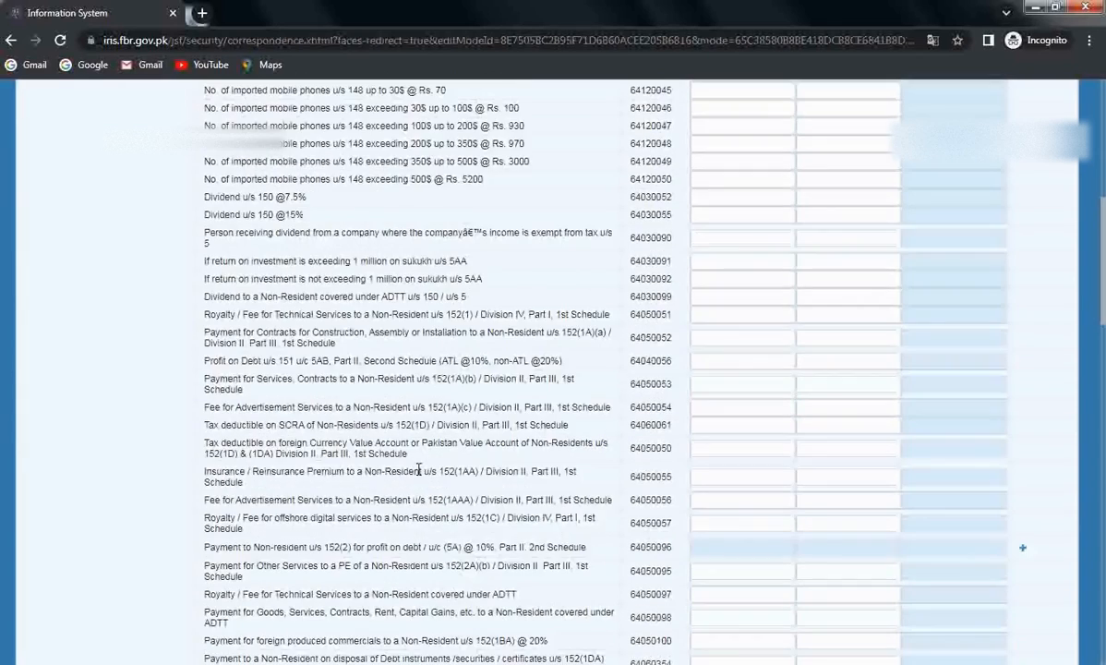
scroll(418, 470, down, 3)
scroll(418, 472, down, 2)
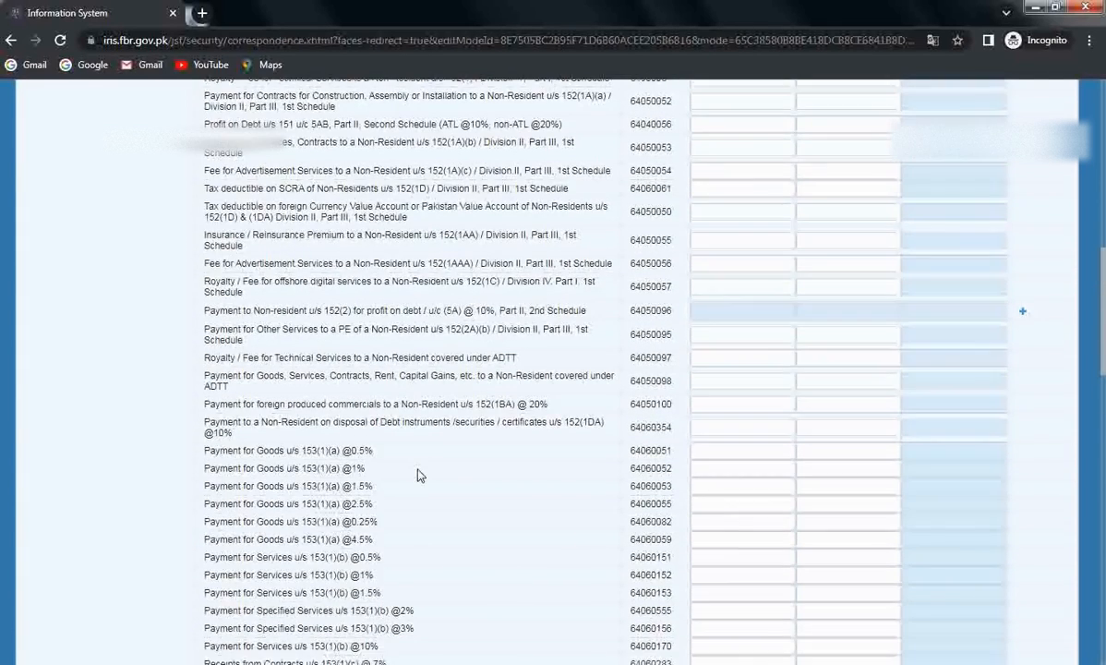
scroll(418, 475, down, 1)
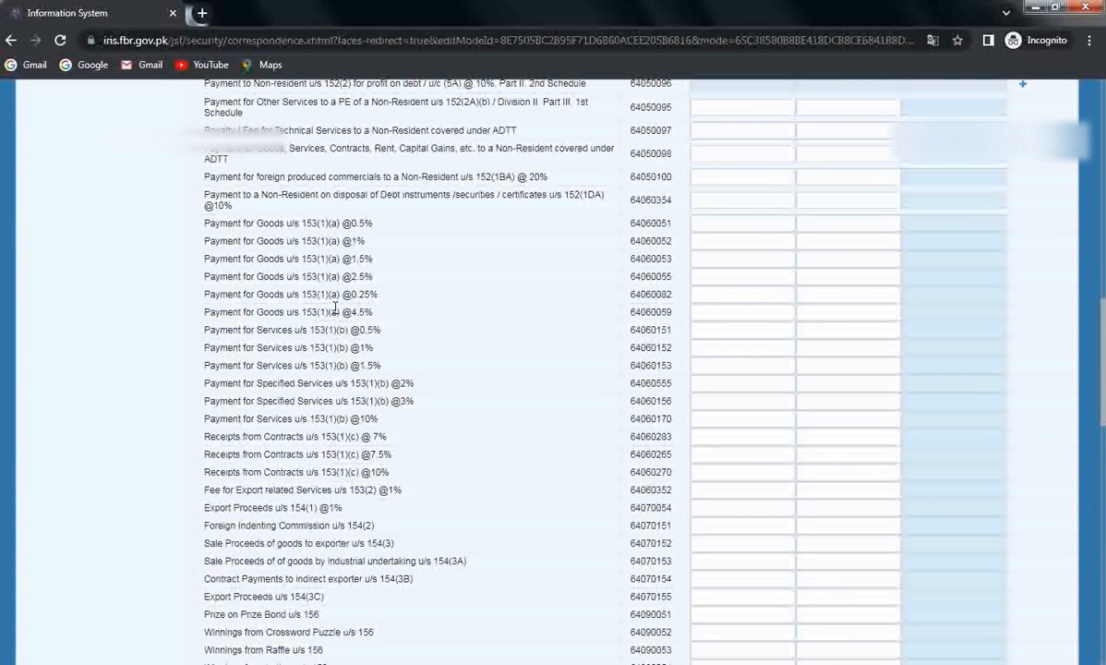
Step: Enter 450,000 receipts for Payment for Goods u/s 153(1)(a) @4.5% and recalculate to 20,250 chargeable
click(741, 315)
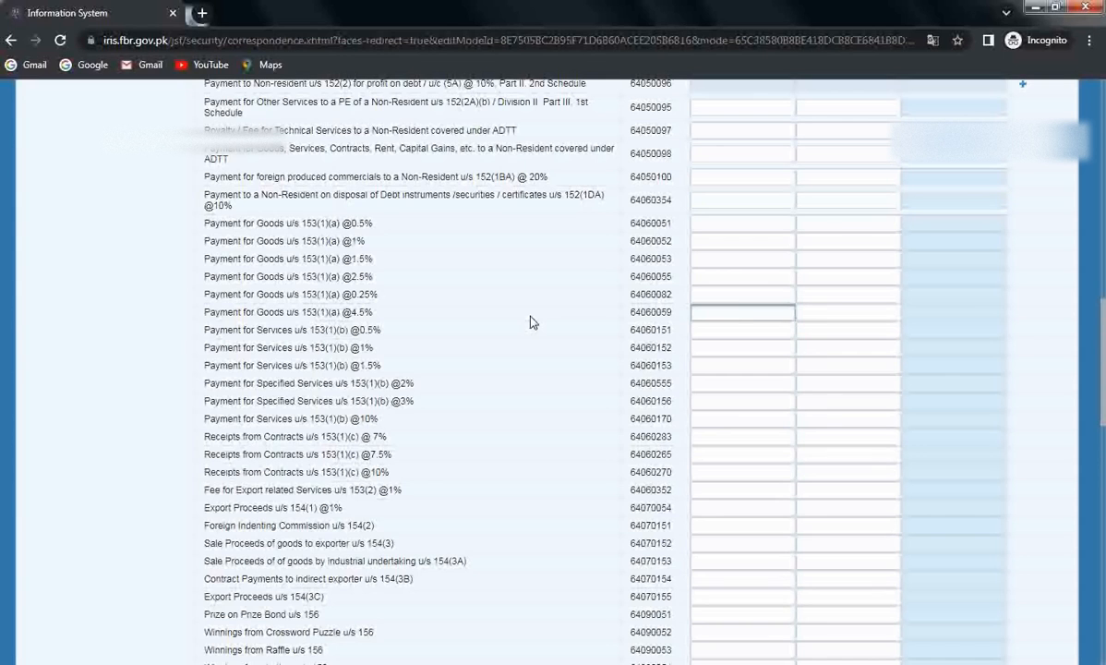
text(450000)
click(859, 322)
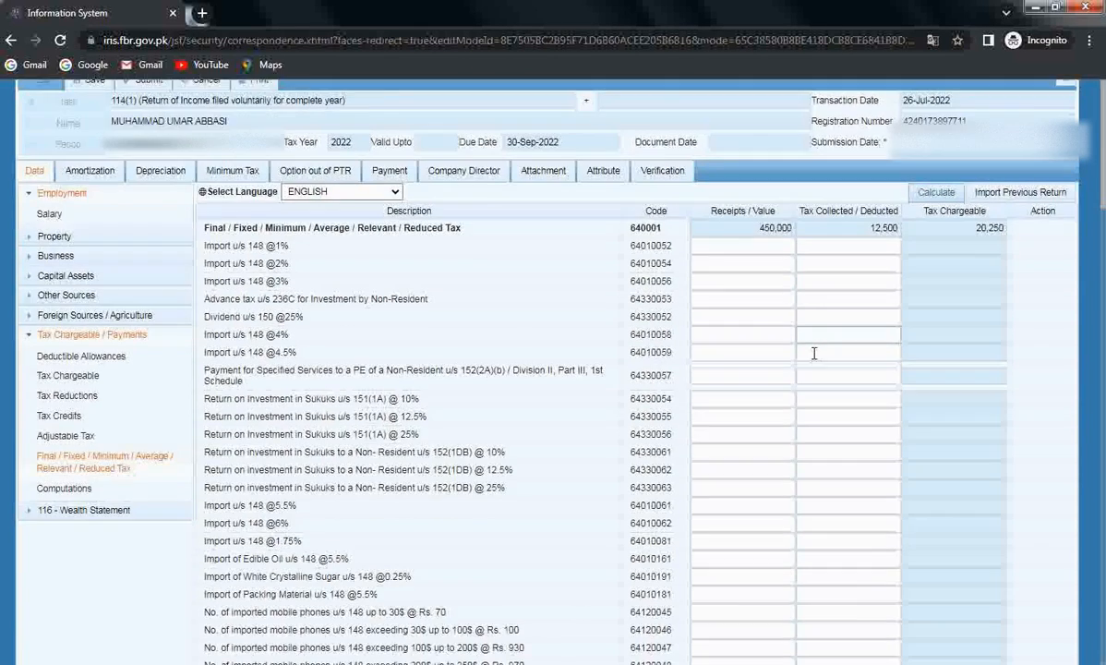
scroll(815, 354, down, 6)
scroll(814, 354, down, 3)
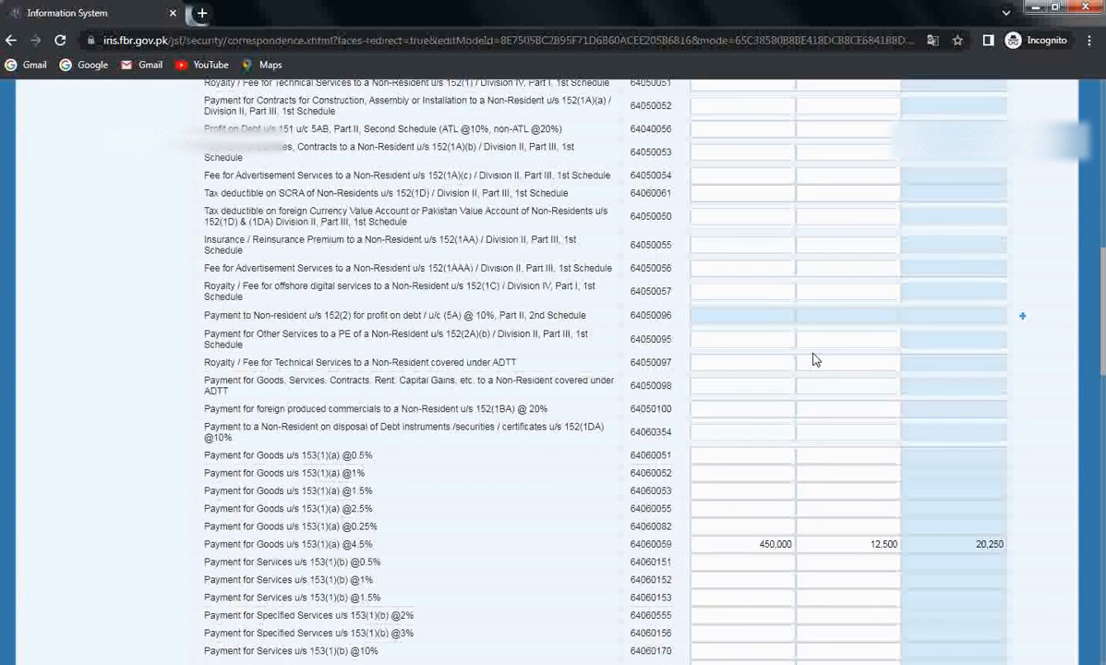
scroll(814, 356, up, 10)
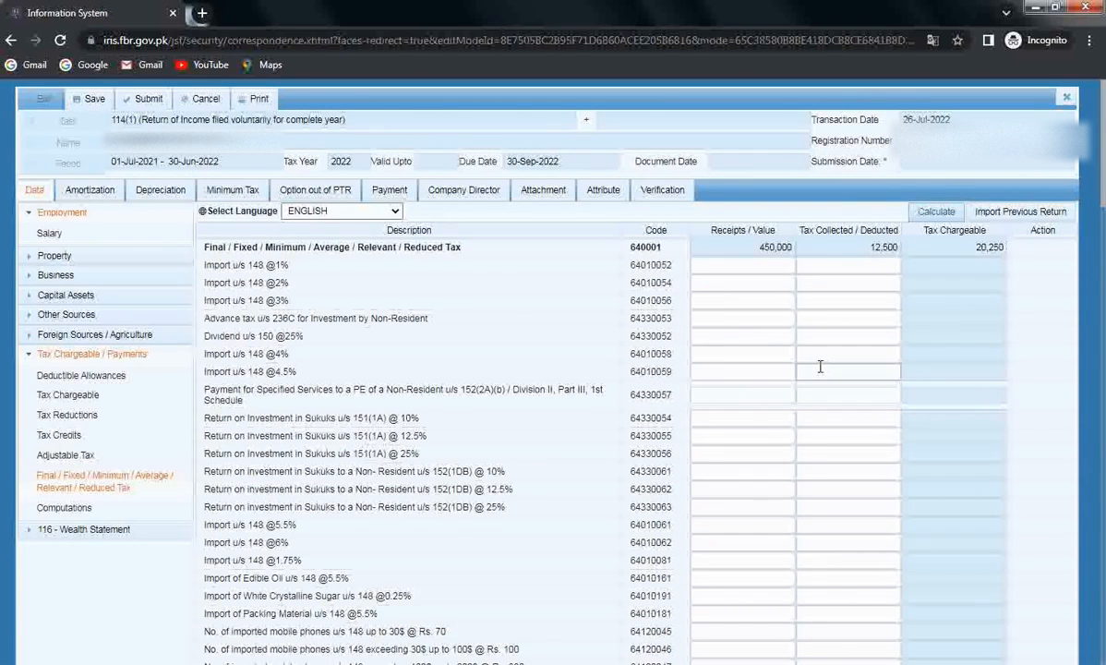
scroll(820, 367, down, 8)
scroll(820, 367, down, 5)
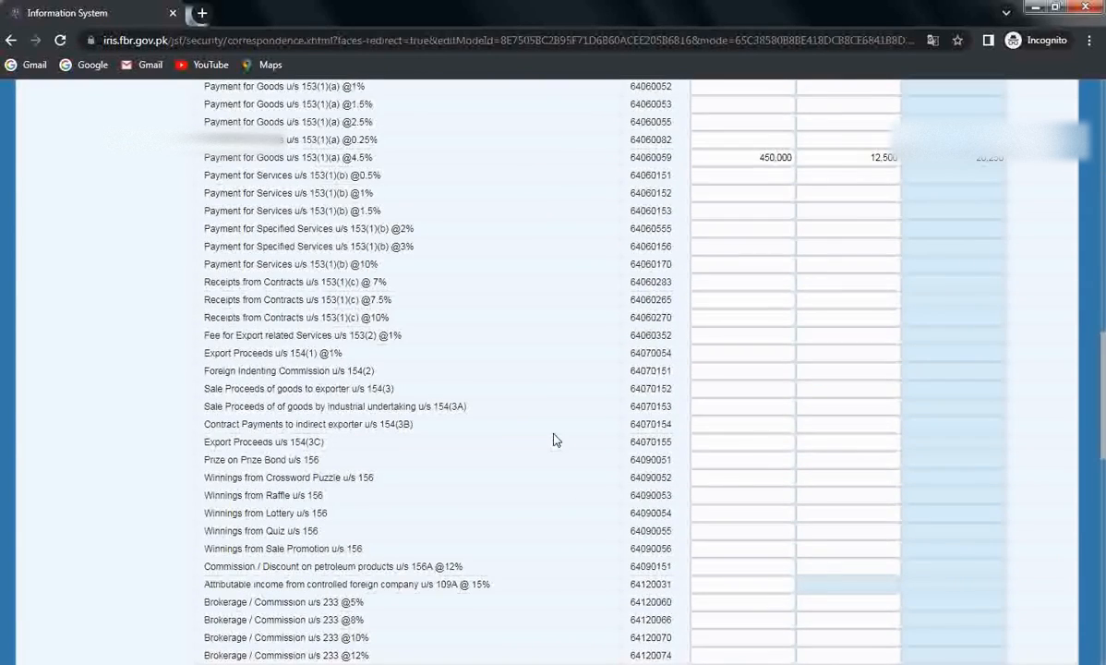
scroll(482, 407, down, 3)
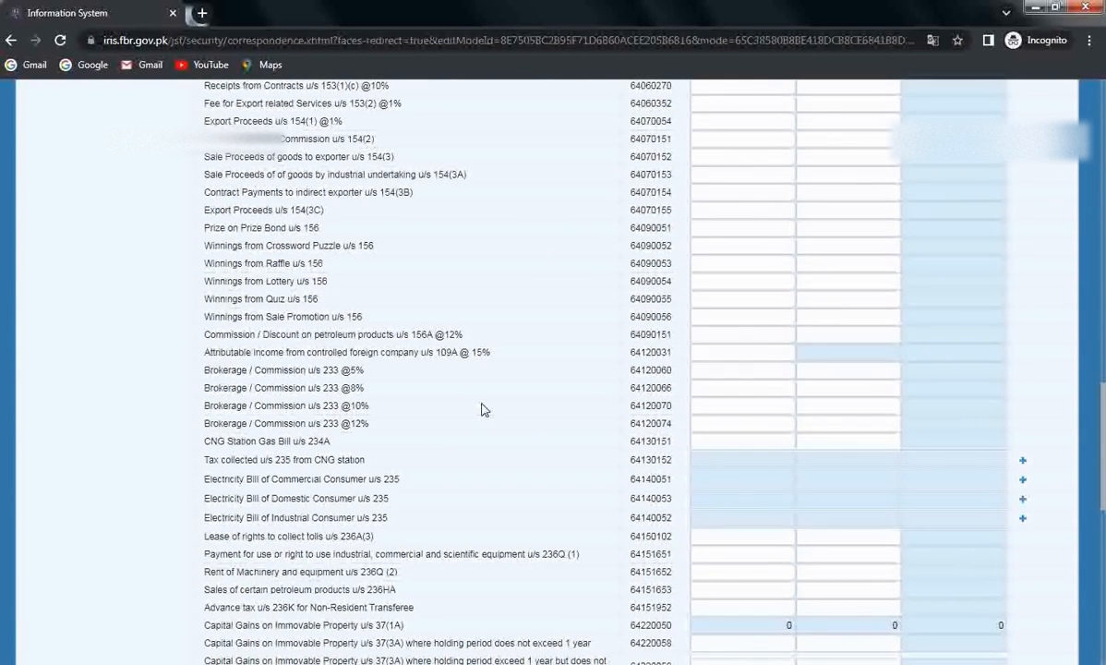
scroll(482, 409, down, 3)
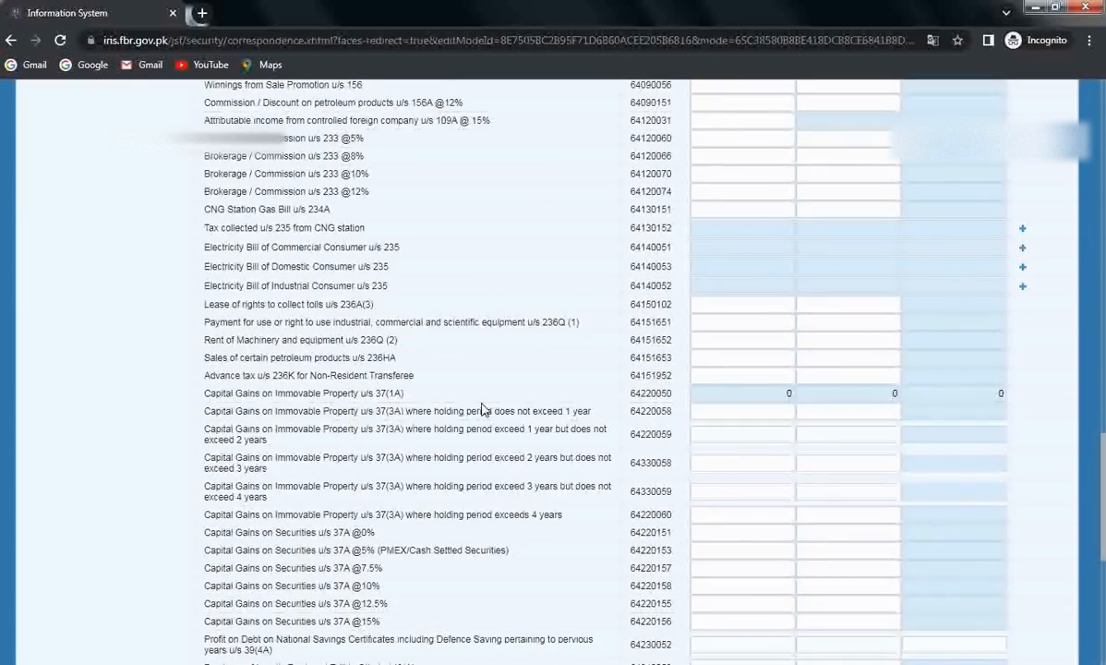
scroll(482, 409, down, 6)
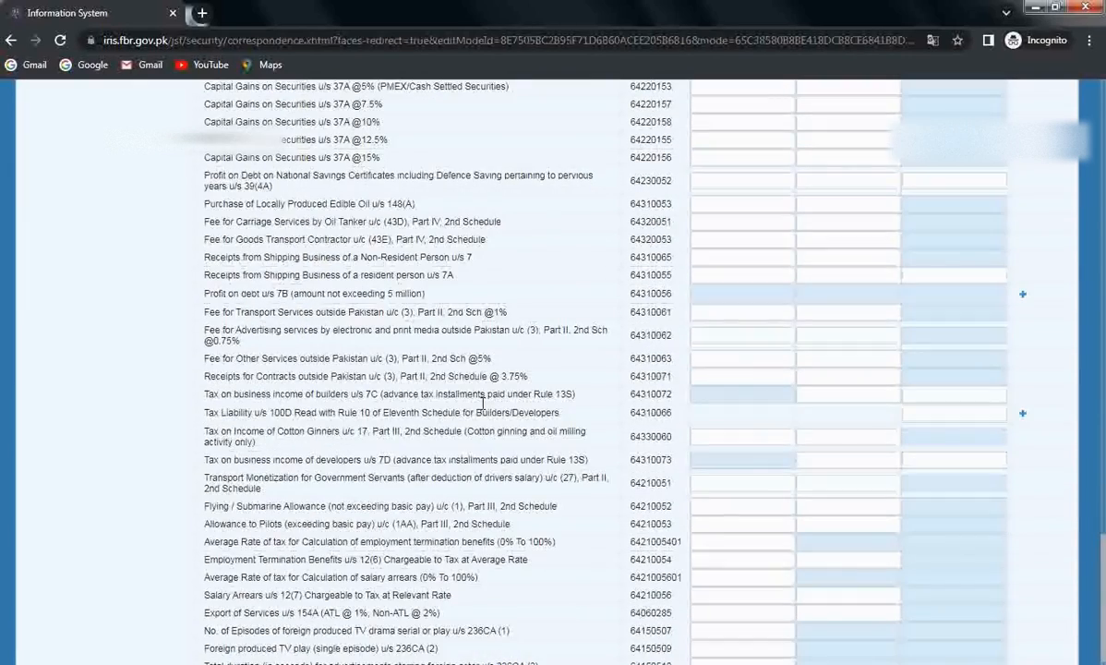
scroll(482, 406, up, 12)
scroll(482, 409, up, 12)
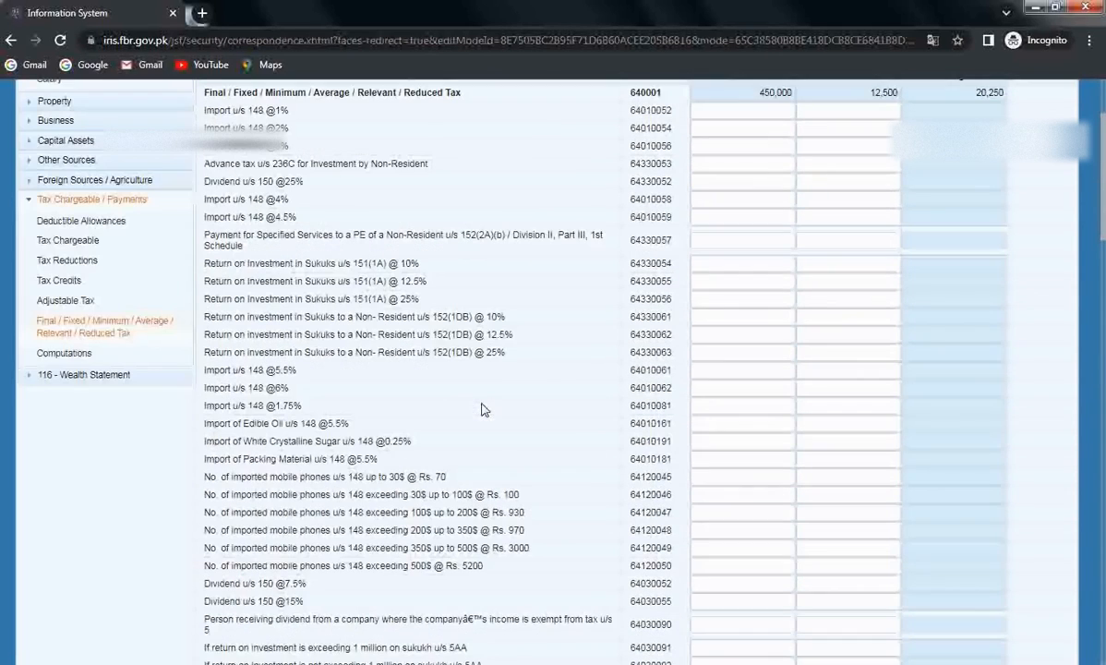
Step: Review Computations: taxable income 1,872,098, tax chargeable 180,168, admitted income tax 144,028
click(74, 357)
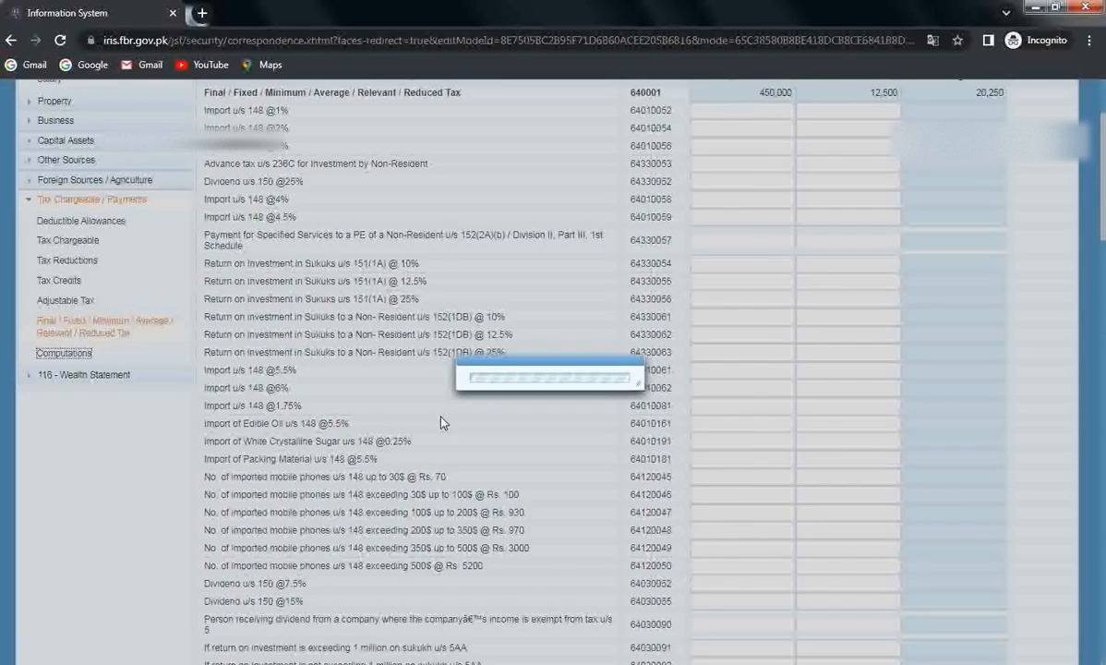
scroll(459, 445, up, 2)
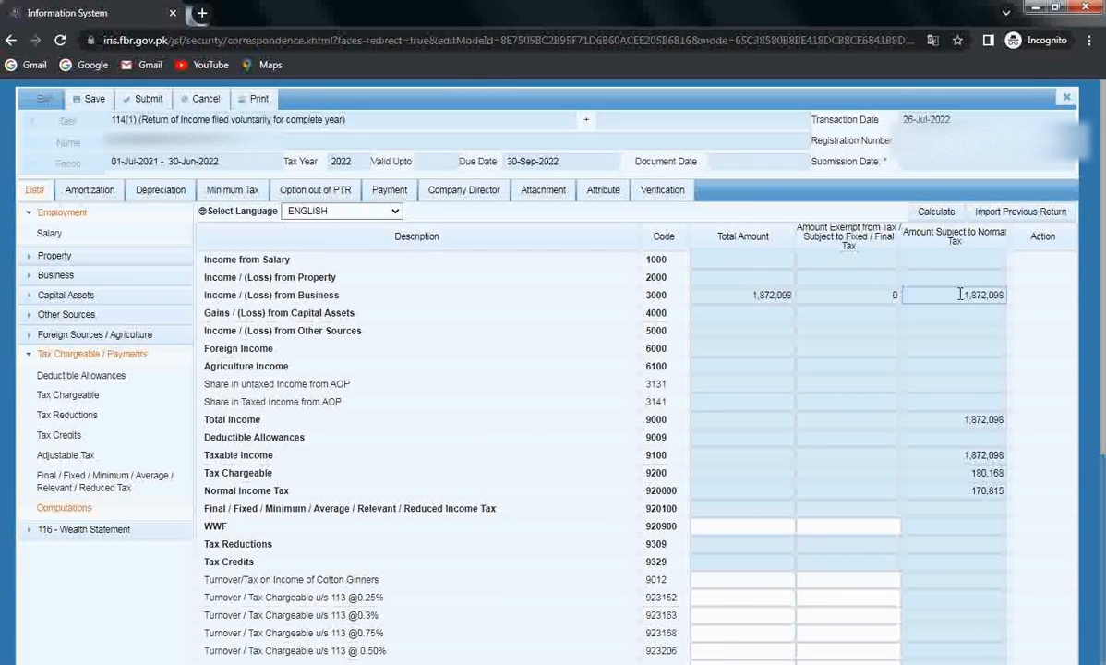
scroll(961, 295, down, 1)
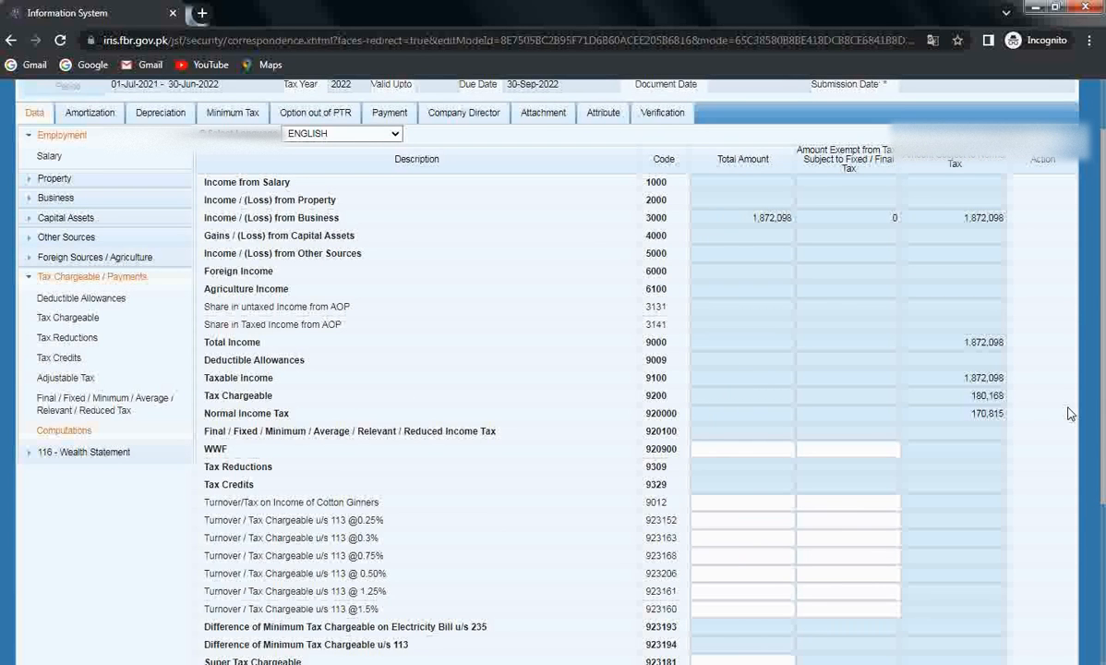
scroll(1069, 413, down, 1)
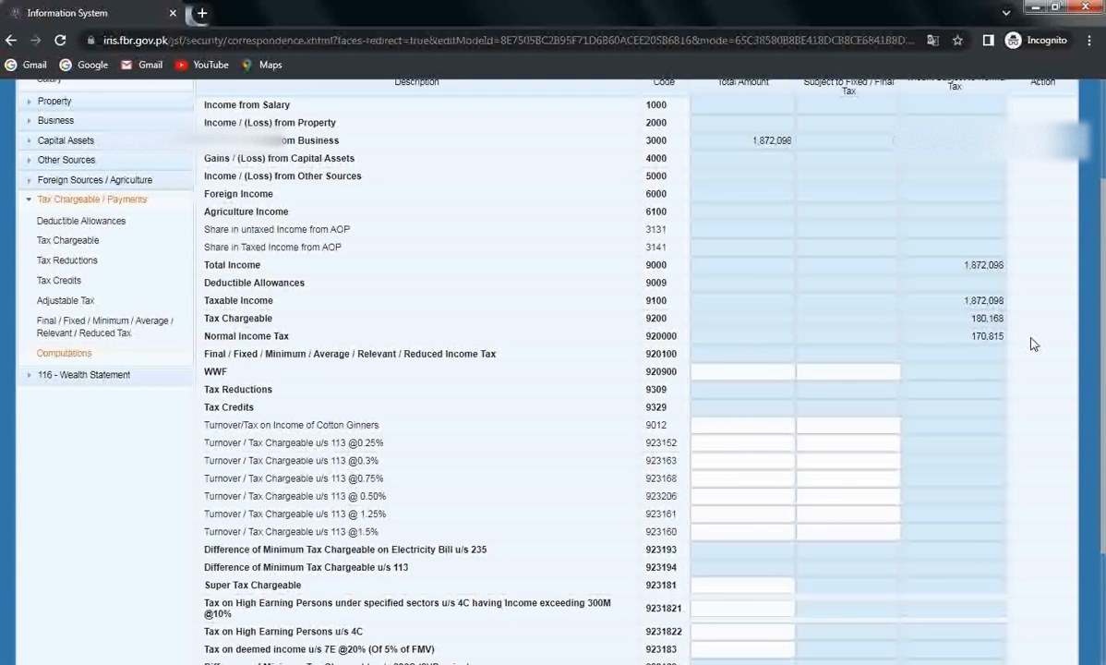
scroll(1034, 343, down, 1)
scroll(1033, 344, down, 1)
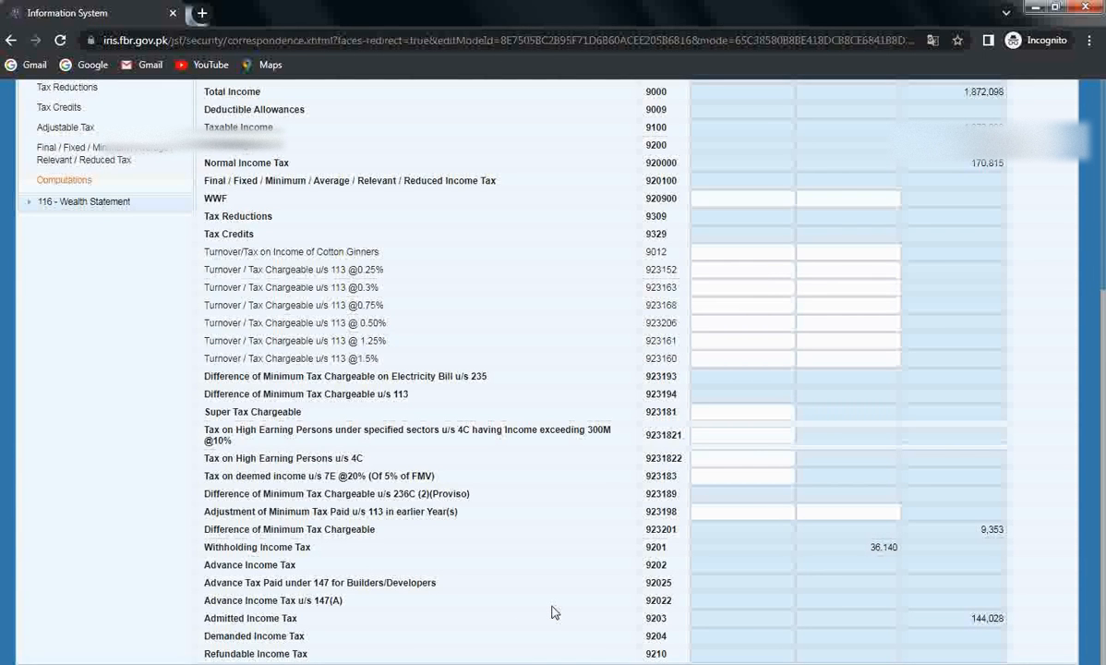
scroll(553, 613, up, 5)
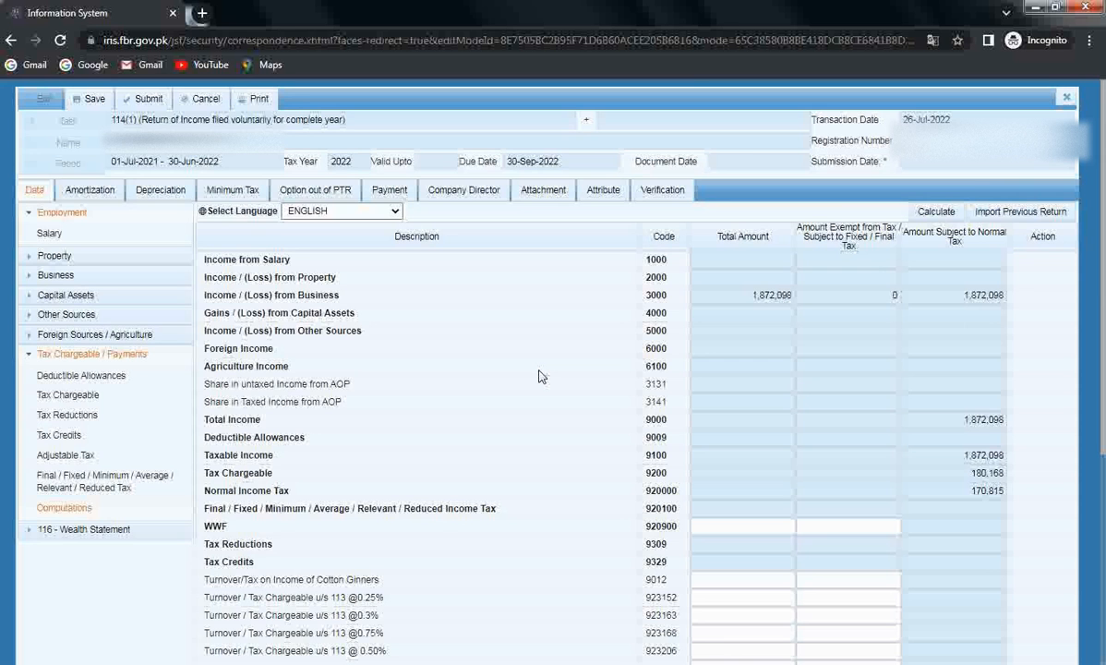
scroll(540, 376, down, 4)
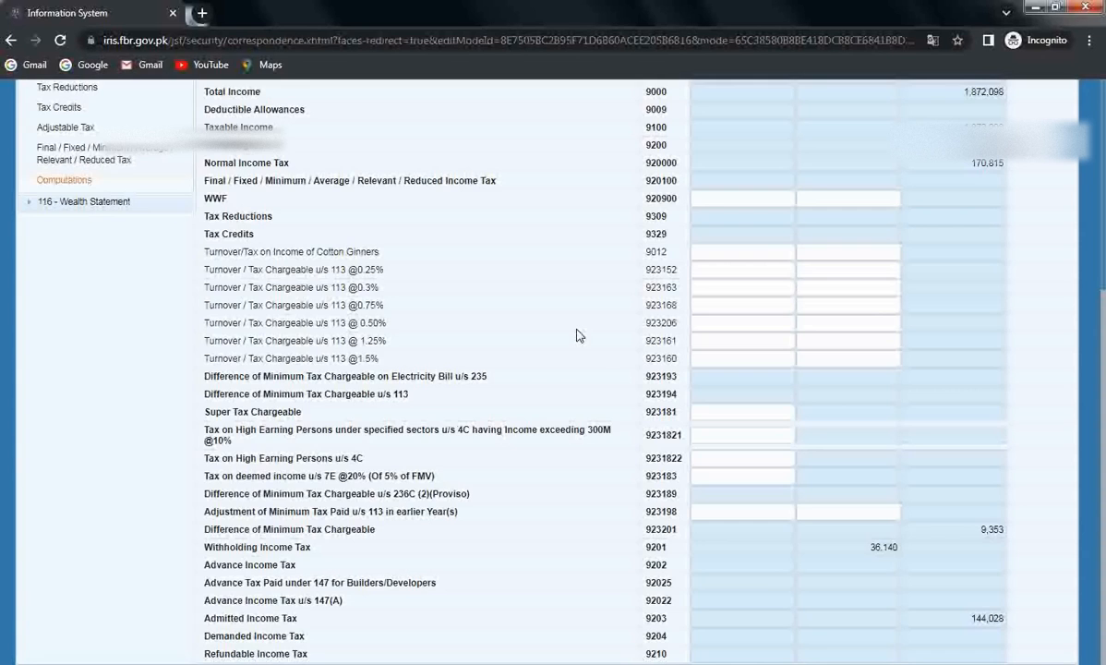
scroll(578, 336, up, 4)
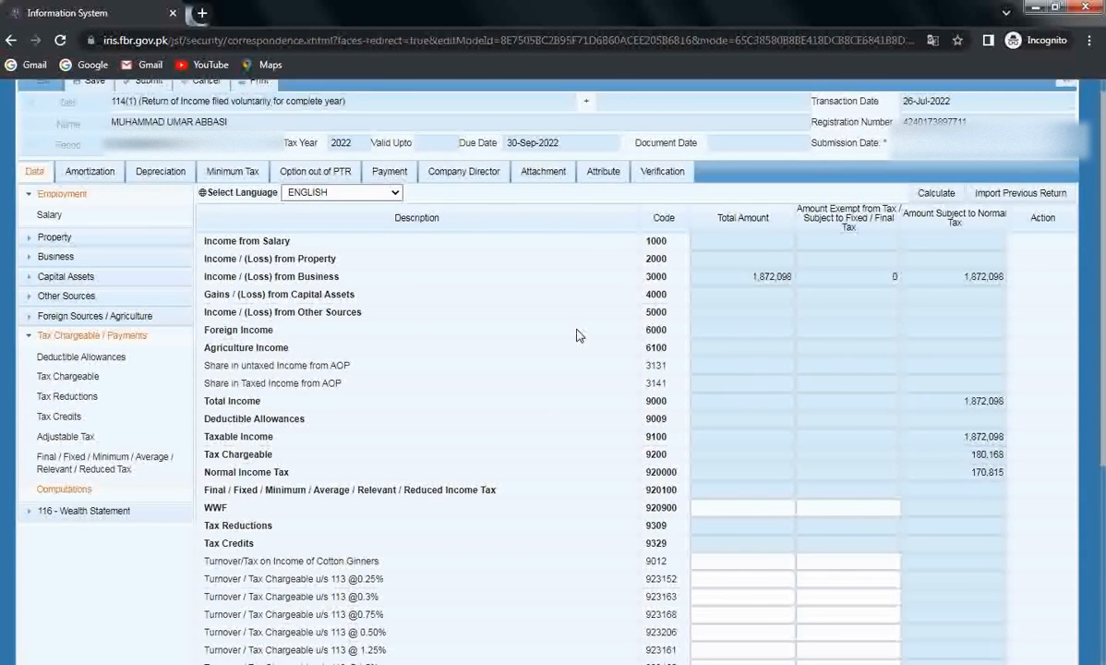
scroll(576, 335, down, 1)
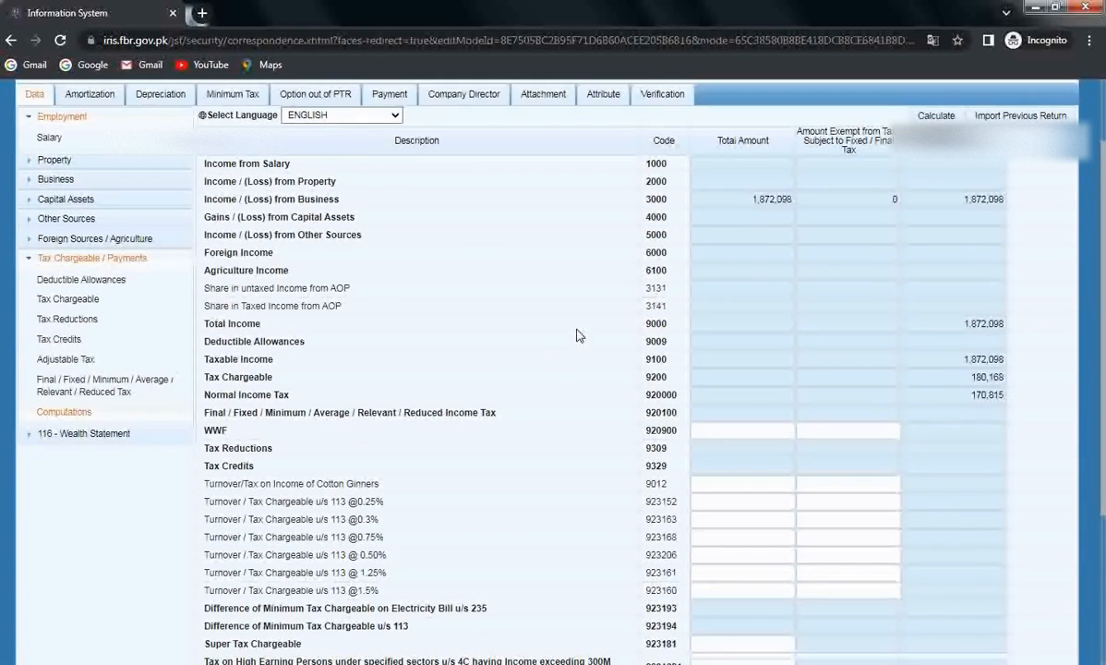
Step: Collapse Tax Chargeable / Payments and go to Personal Expenses under 116 - Wealth Statement
click(89, 261)
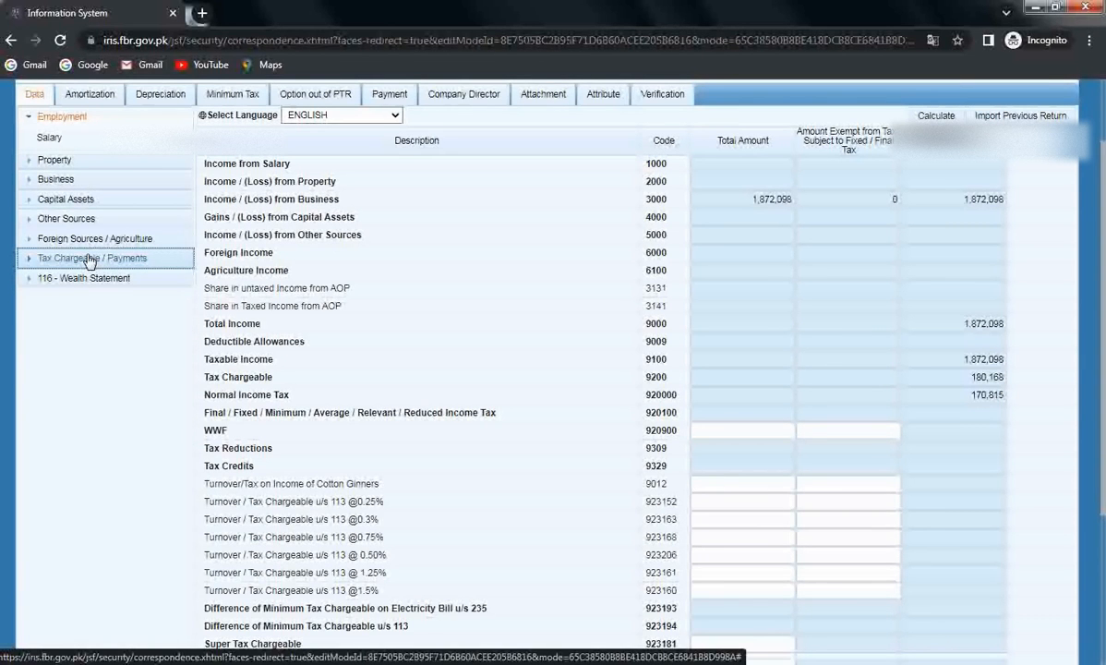
click(91, 280)
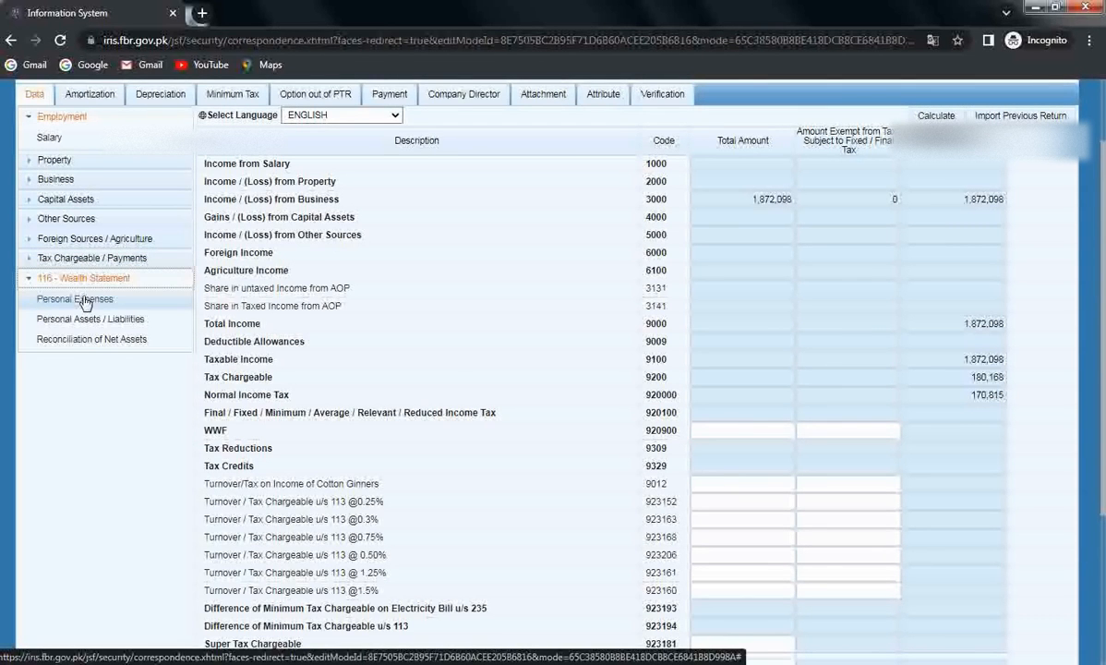
click(75, 301)
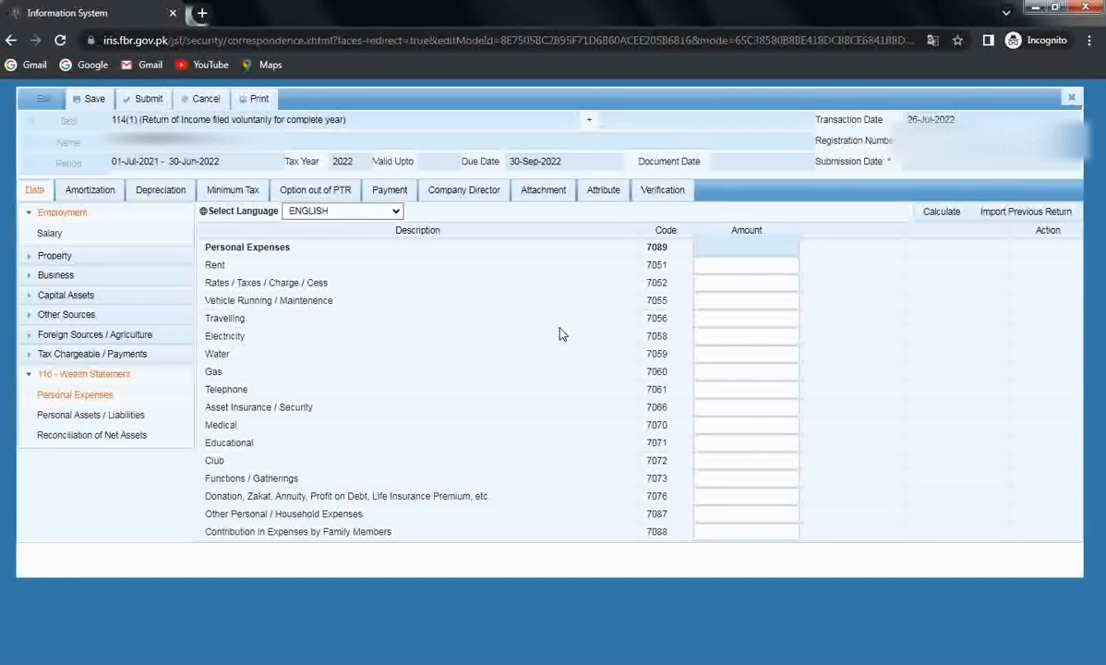
Step: Enter Rent 120,000 and Vehicle Running 12,300 in Personal Expenses
click(757, 266)
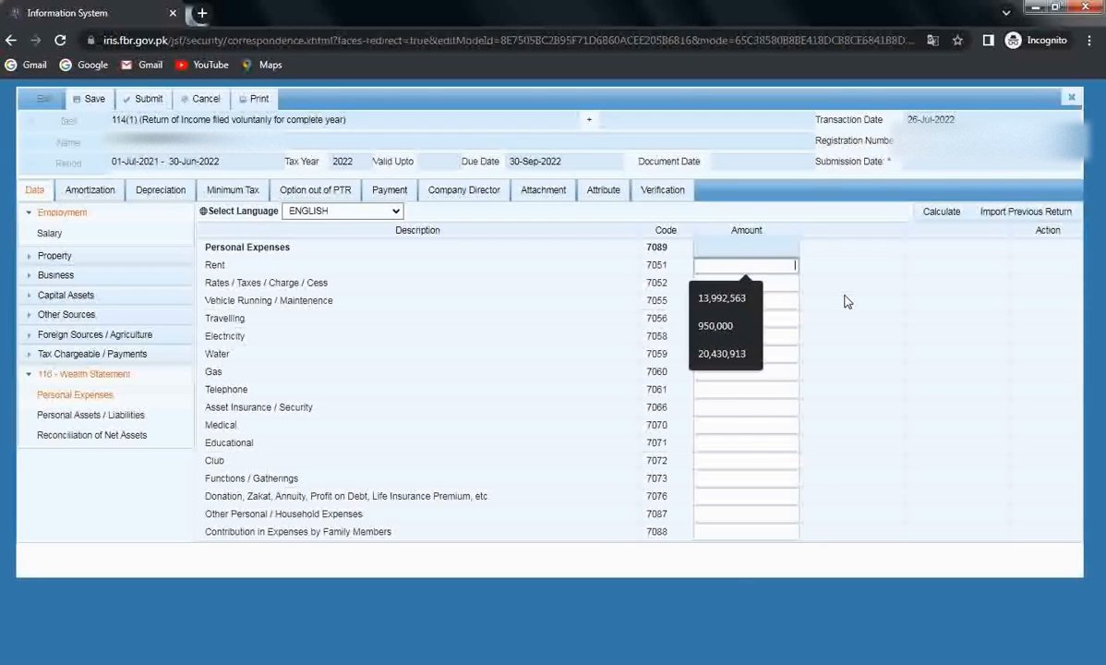
text(120000)
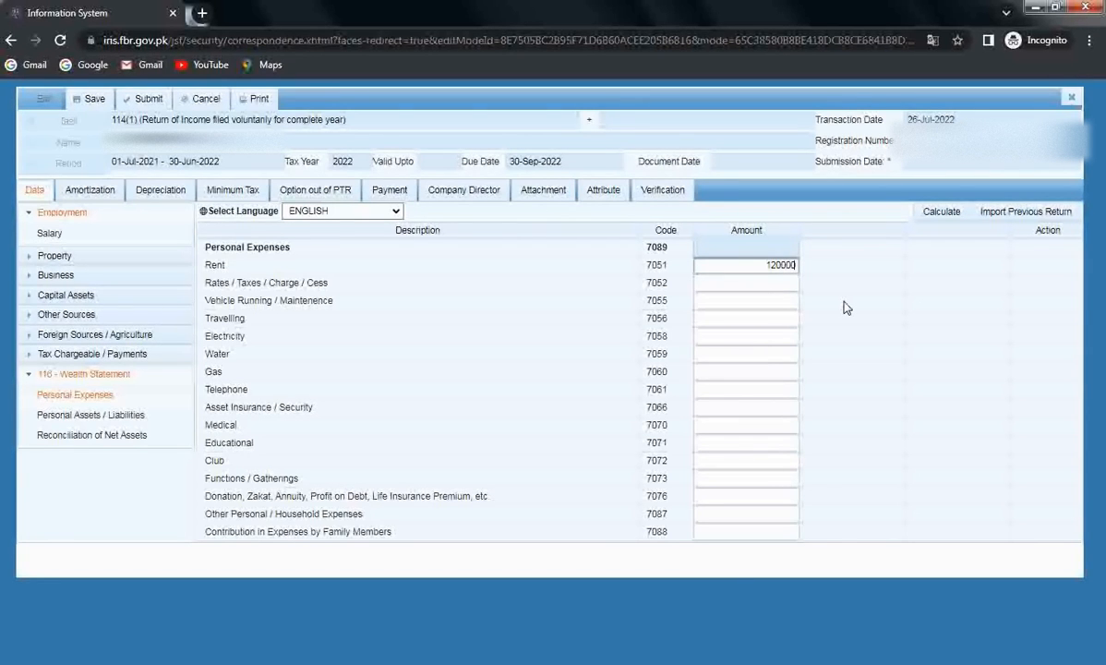
click(845, 308)
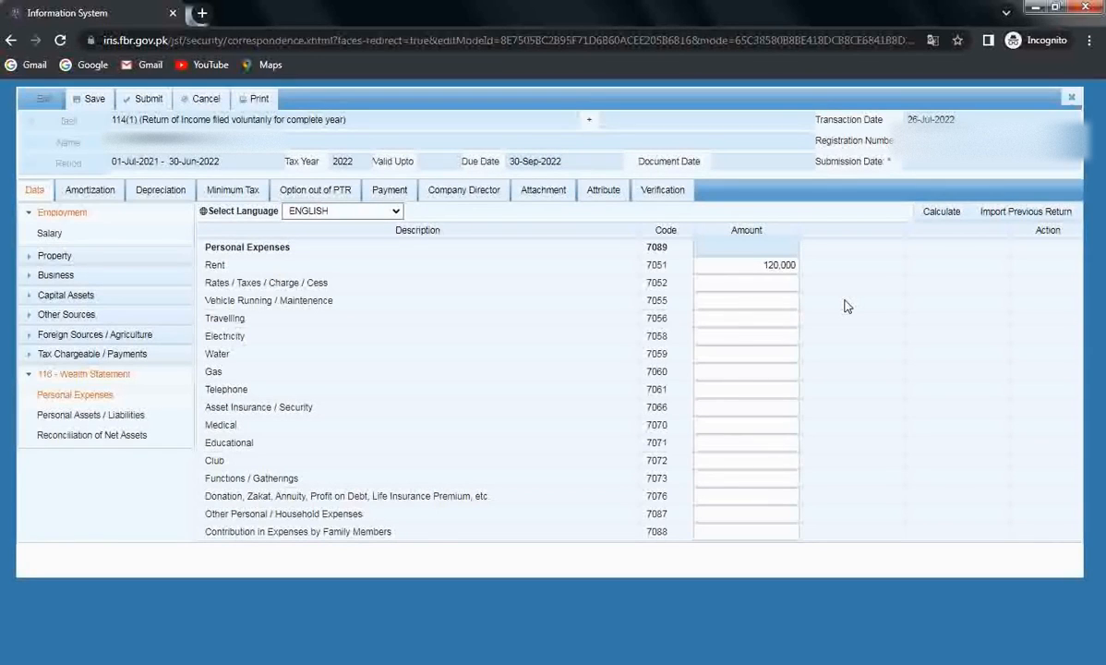
click(791, 289)
click(798, 300)
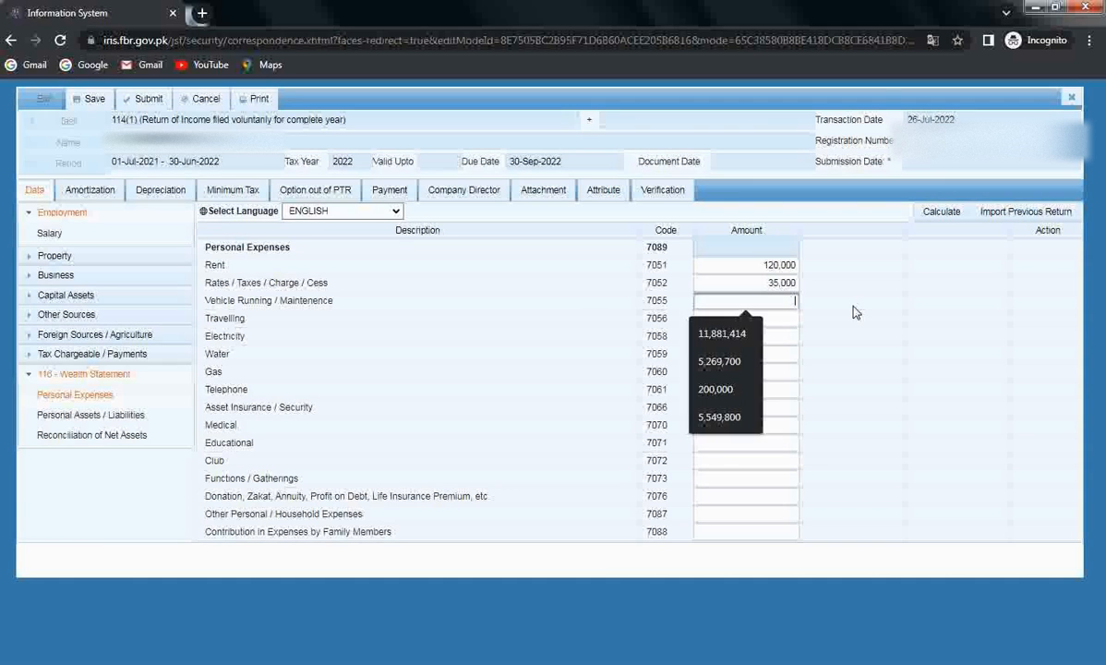
text(123000)
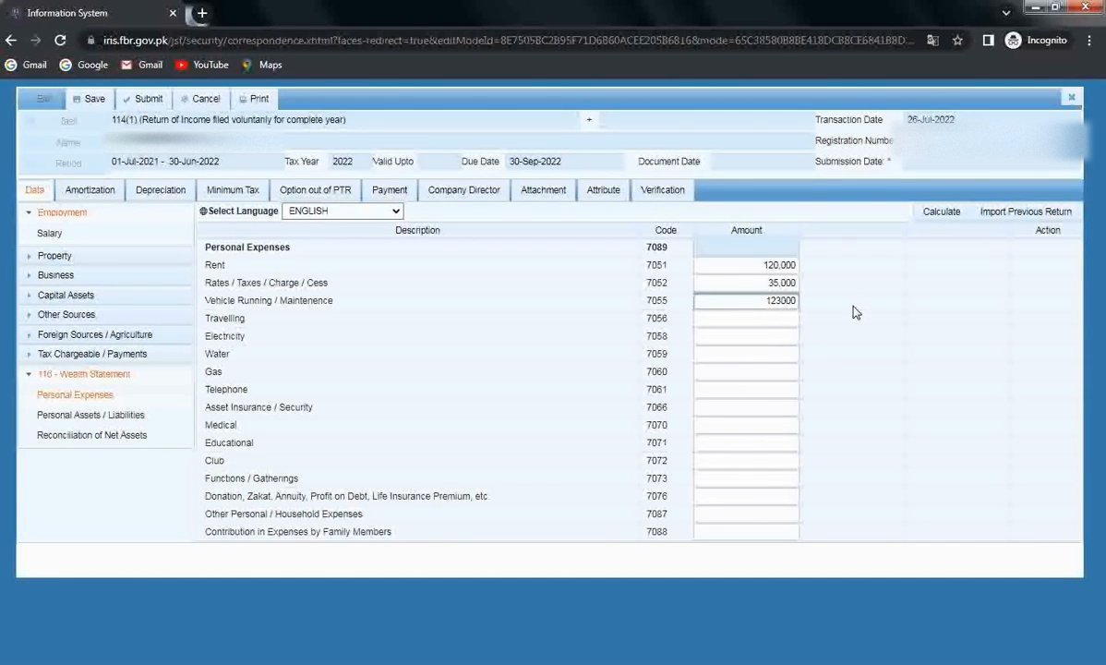
key(BackSpace)
click(777, 355)
Step: Enter Electricity 6,750 and household expenses 760,000, recalculate to 934,050, then go to Personal Assets / Liabilities
click(778, 324)
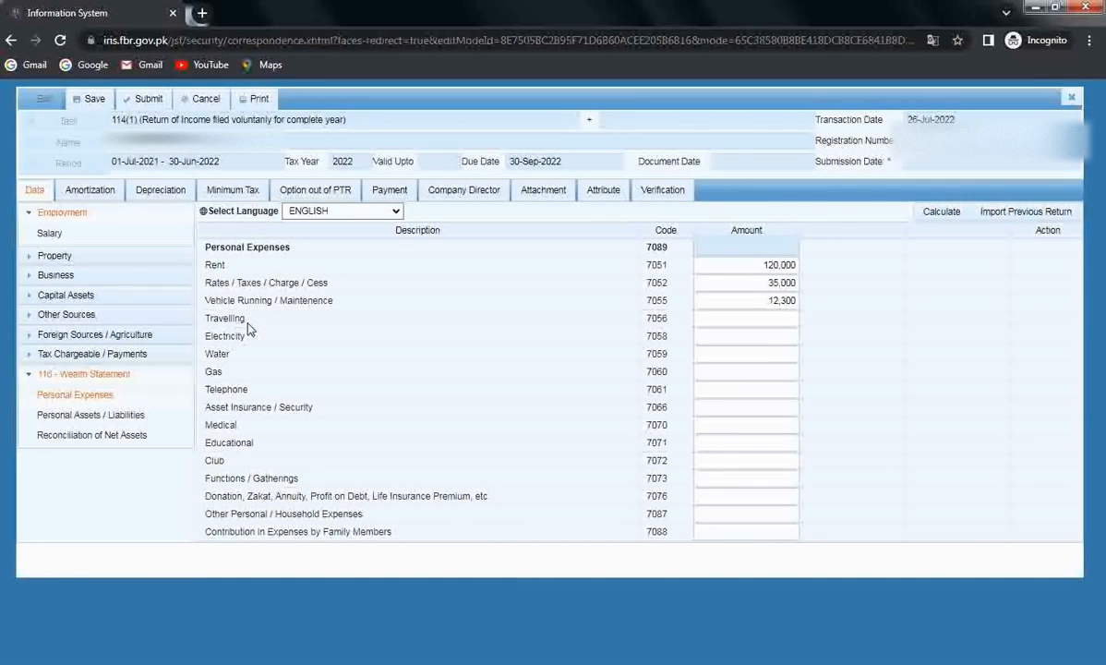
click(744, 336)
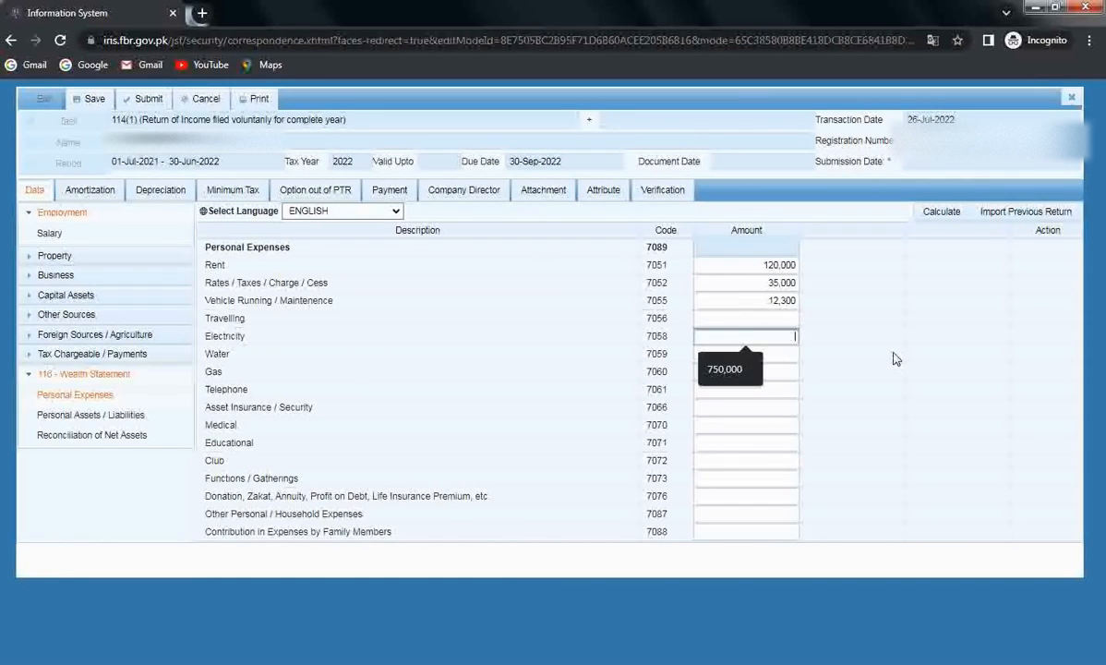
text(6750)
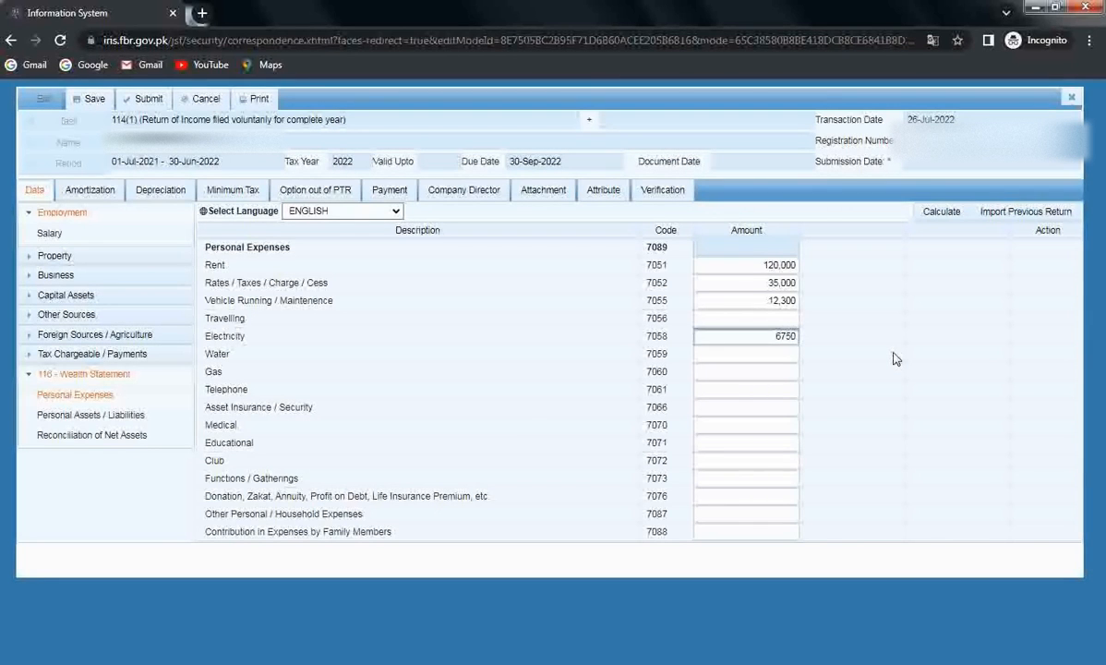
click(894, 359)
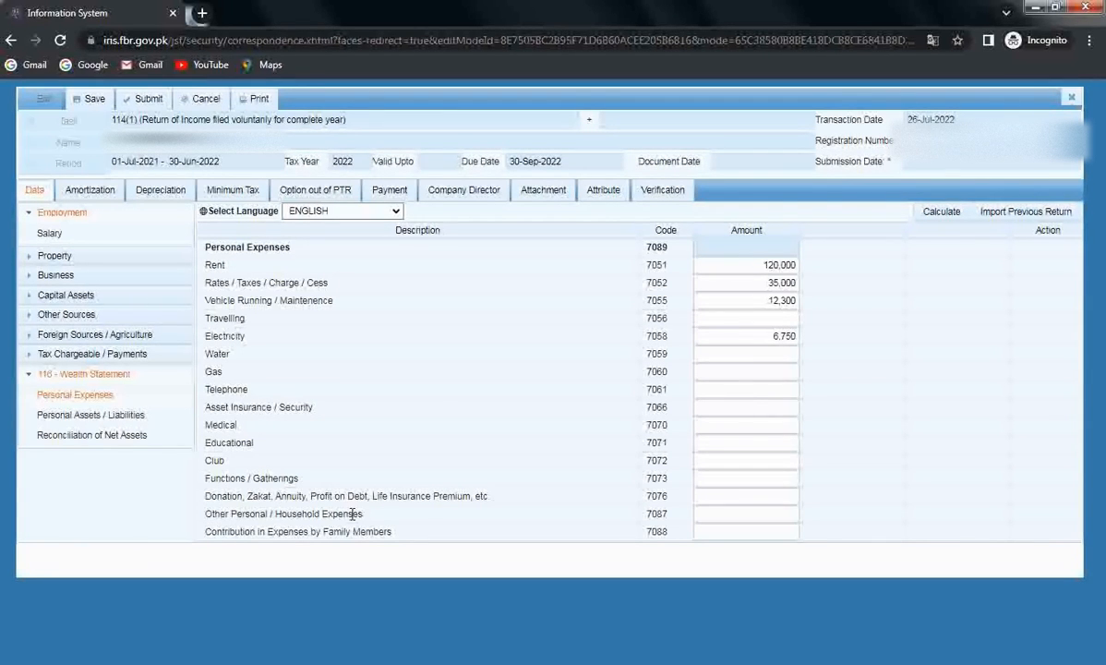
click(730, 513)
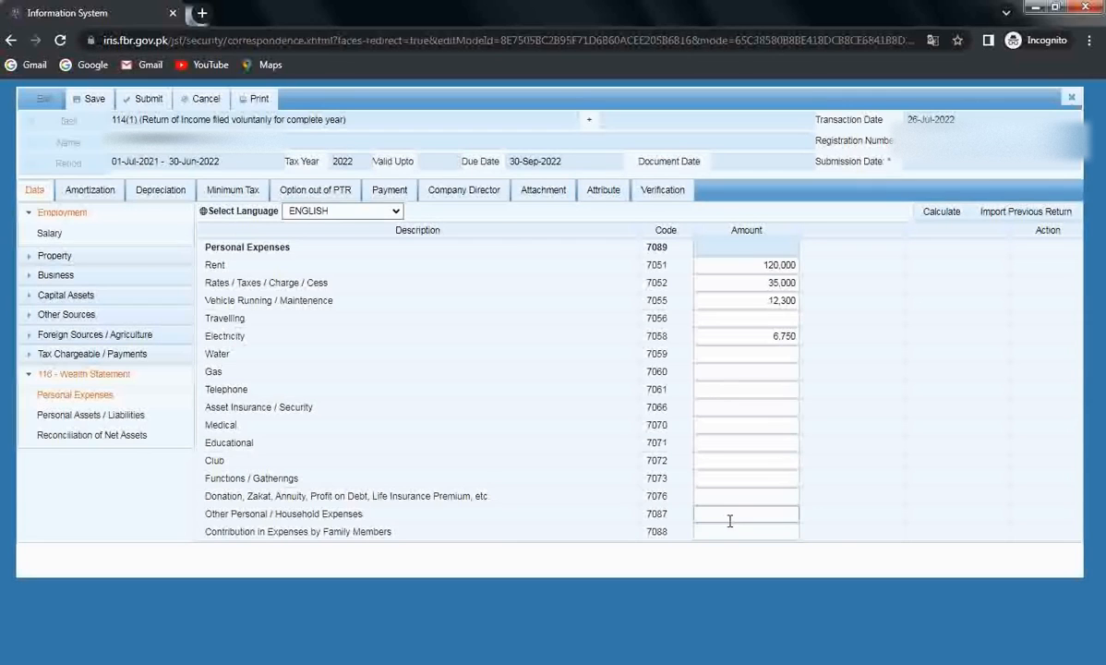
text(760000)
click(851, 473)
click(936, 215)
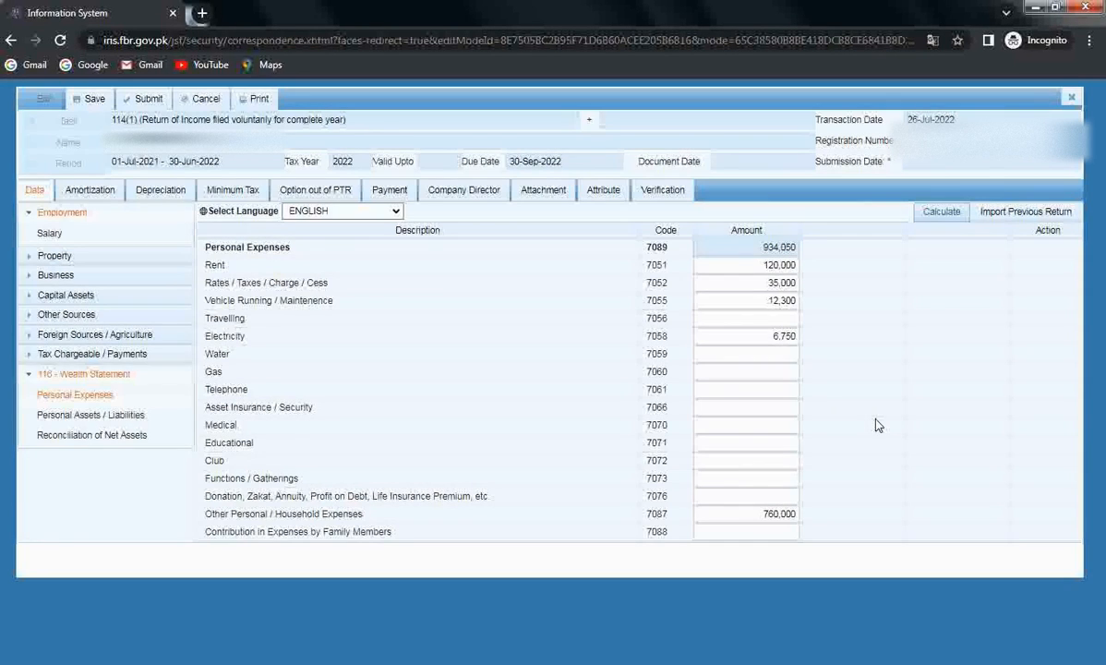
click(134, 419)
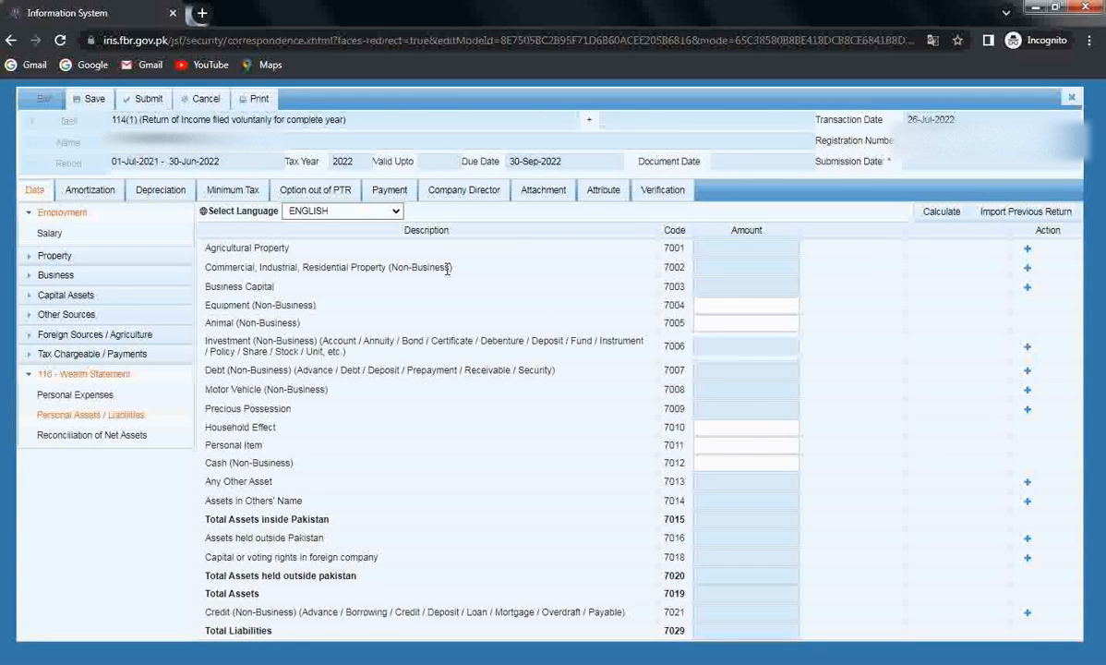
click(1028, 268)
click(956, 262)
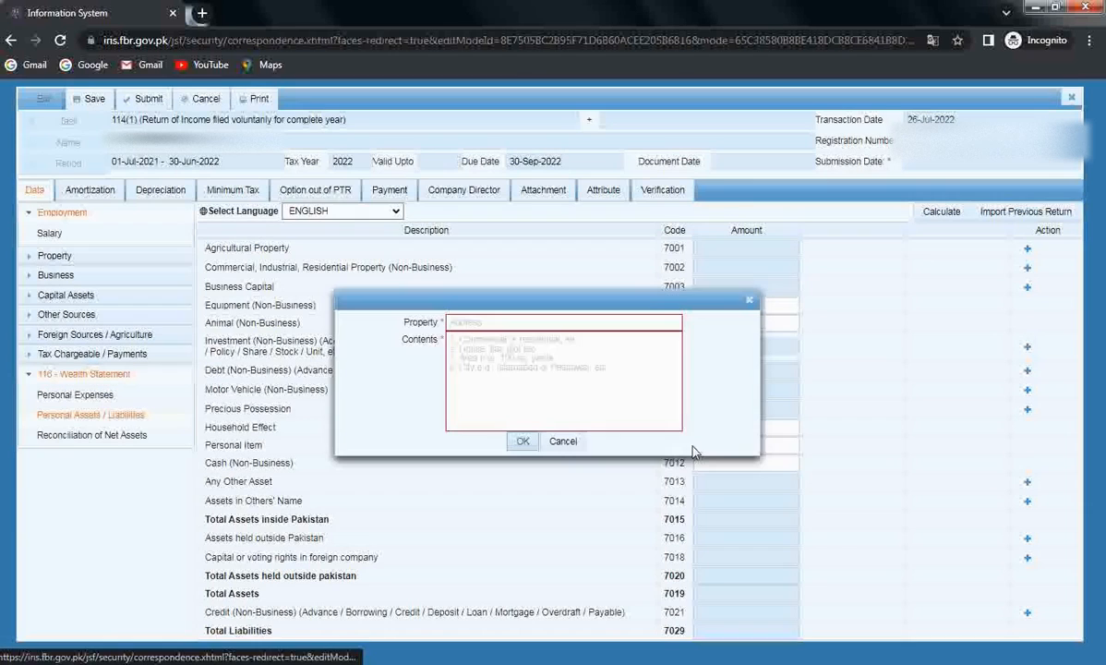
key(Escape)
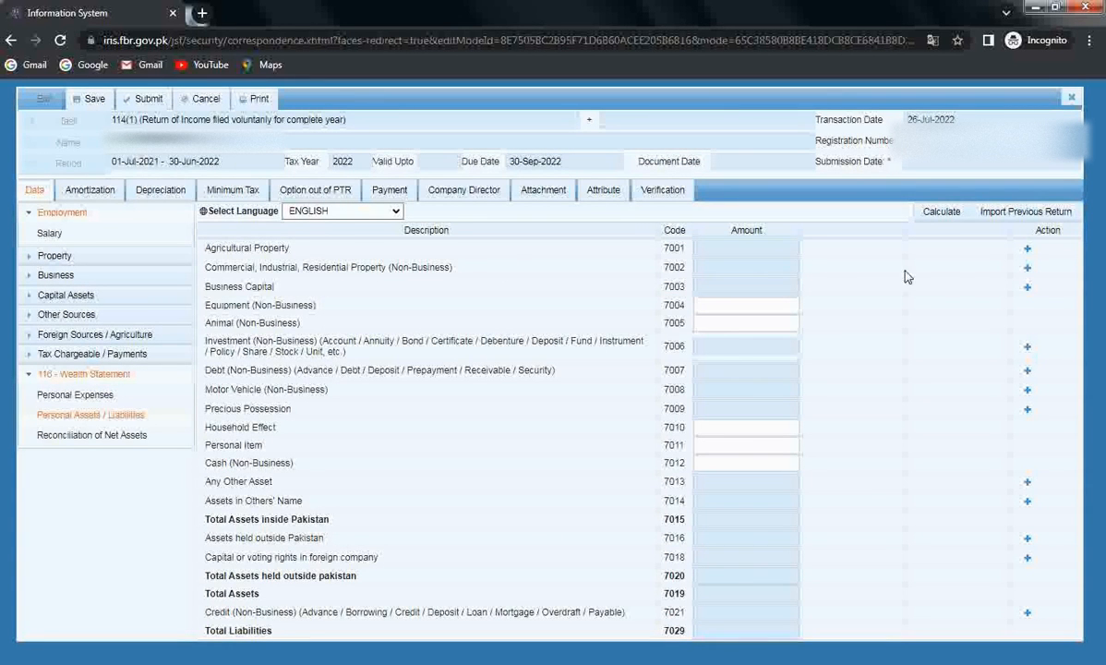
click(1028, 269)
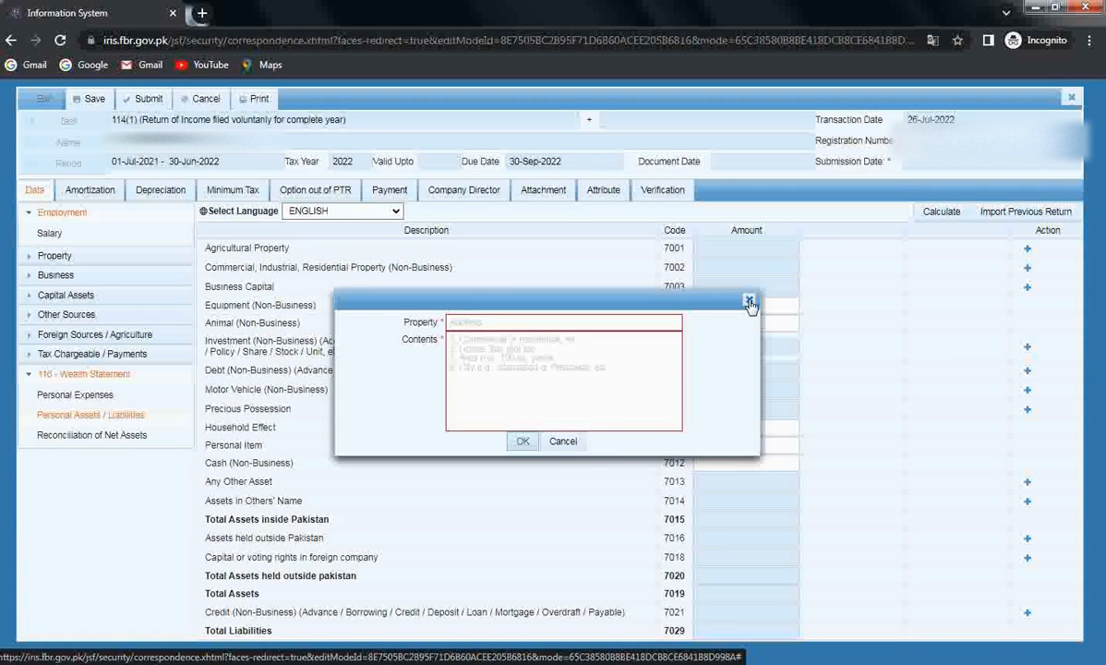
click(750, 302)
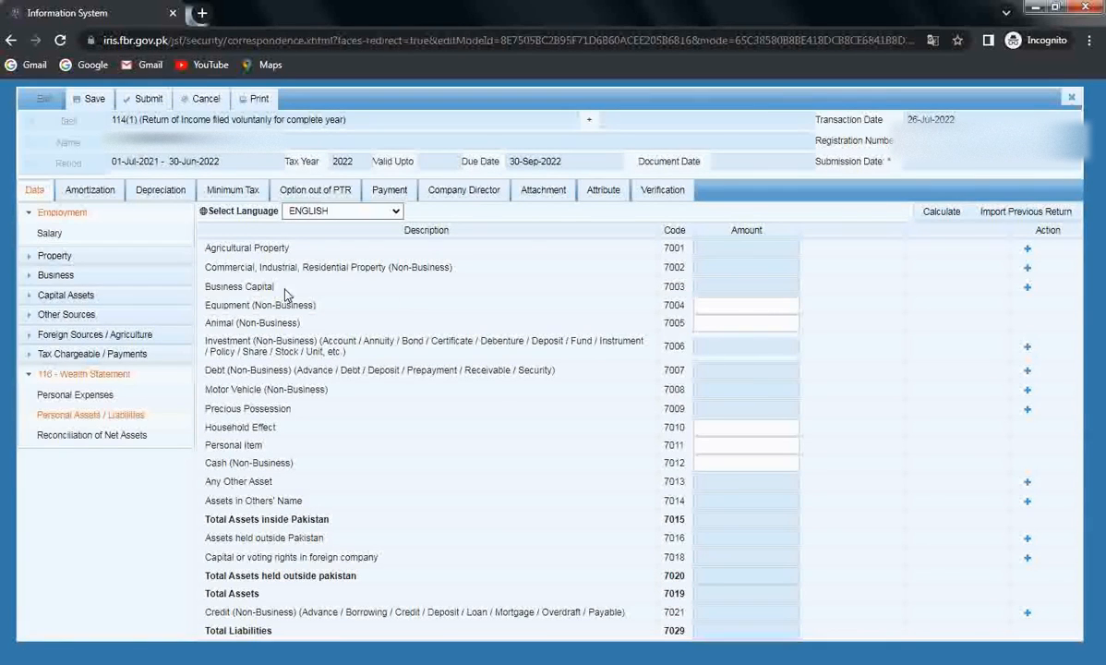
Step: Add Business Capital 'abd International' at 5,000,000, recalculate totals, and start a new Investment entry
click(1027, 287)
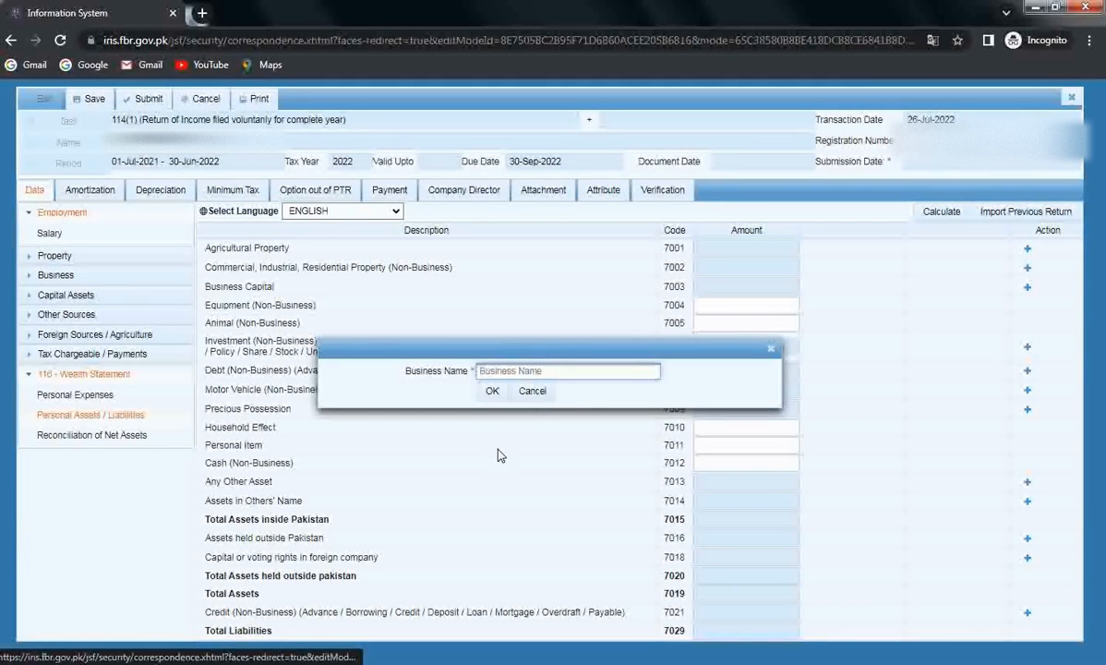
text(abd International)
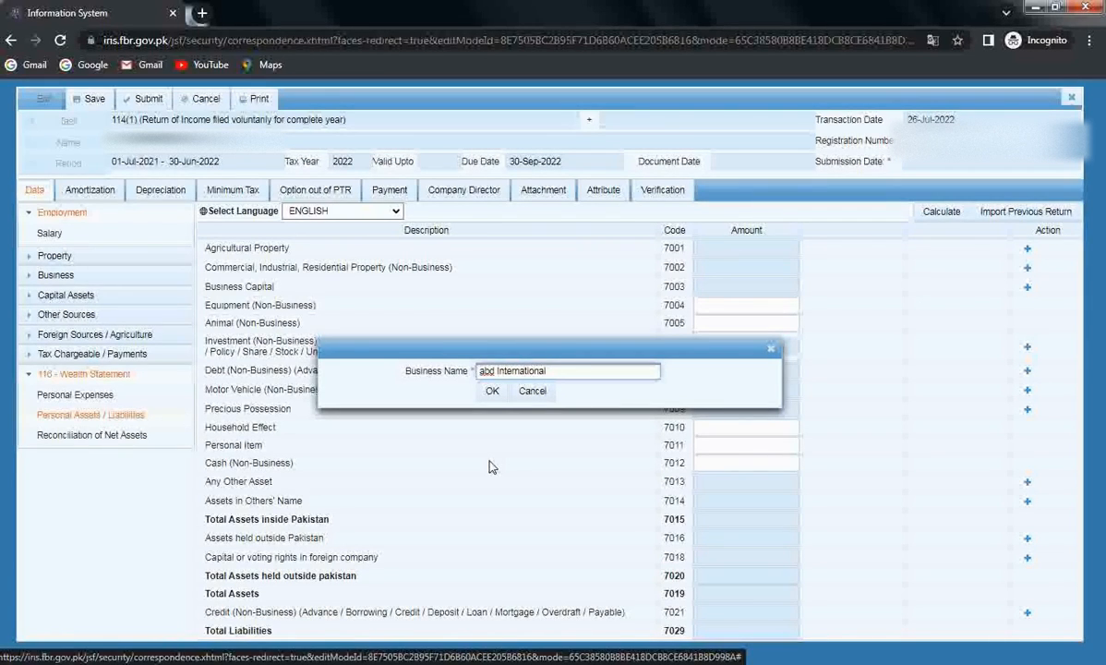
click(492, 391)
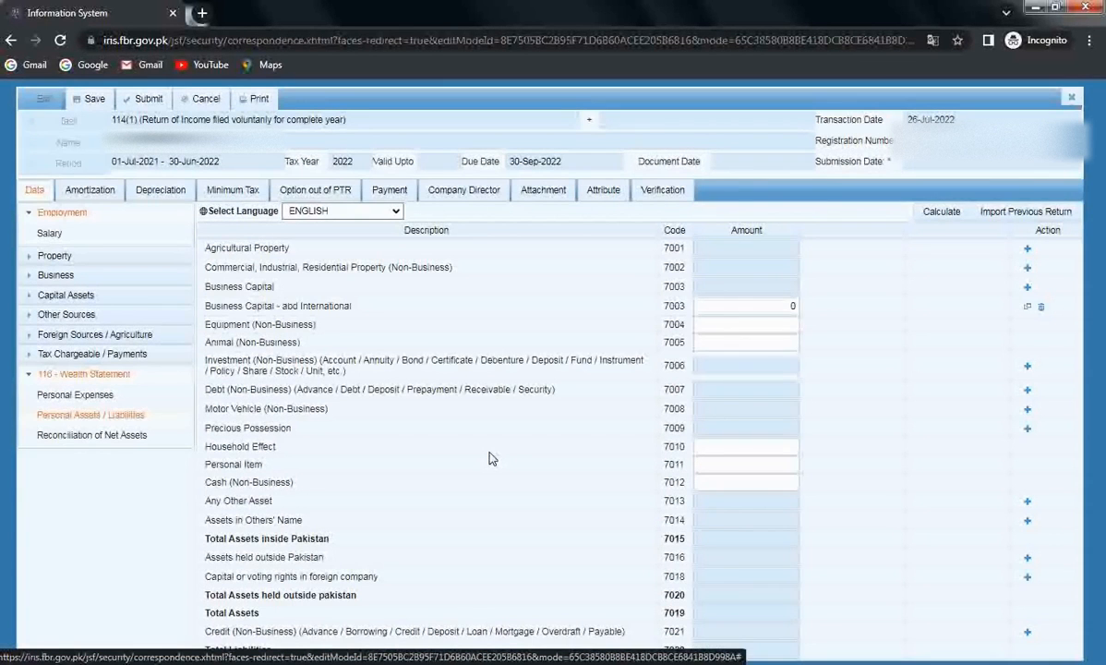
click(721, 306)
text(5000000)
click(854, 339)
click(941, 211)
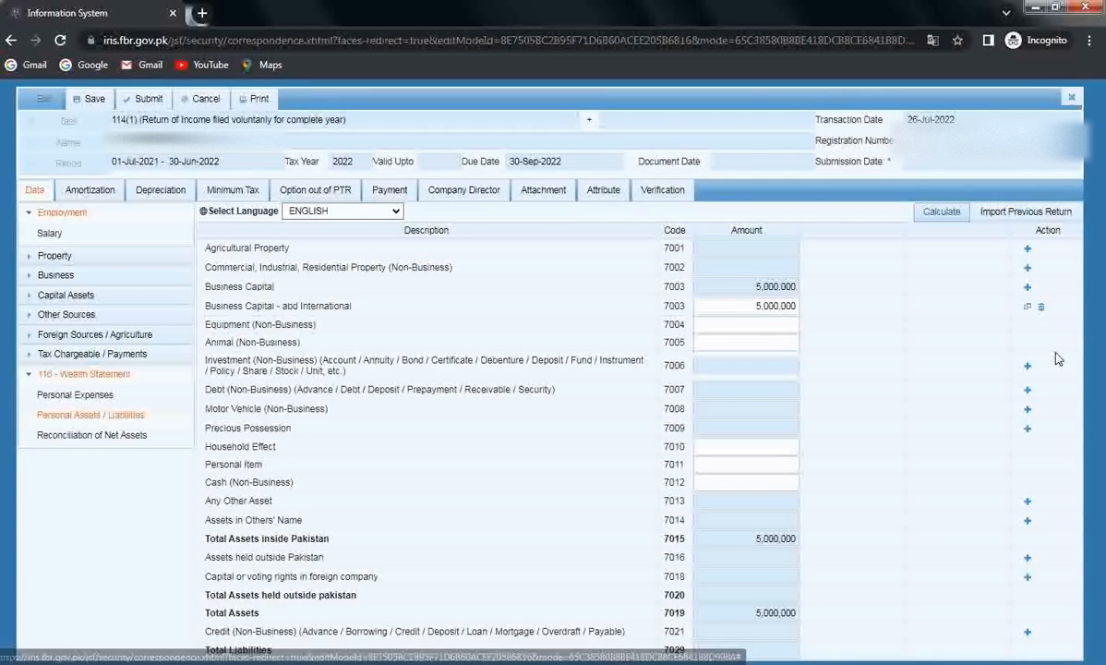
click(1027, 366)
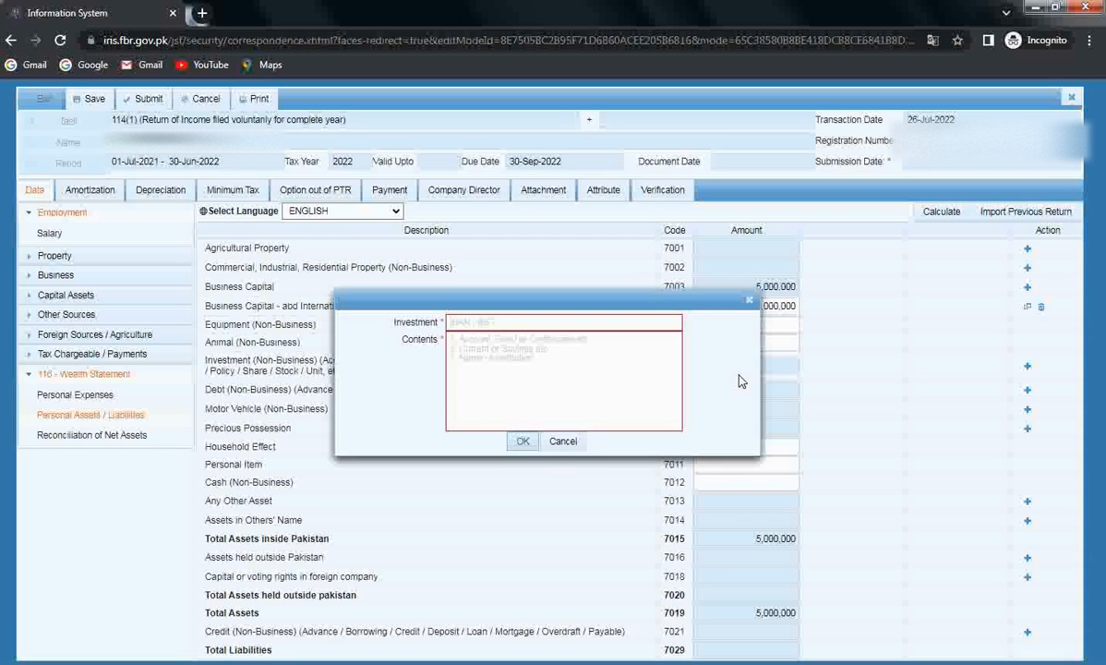
Step: Add the UBL current account investment with its account number and recalculate asset totals
click(679, 323)
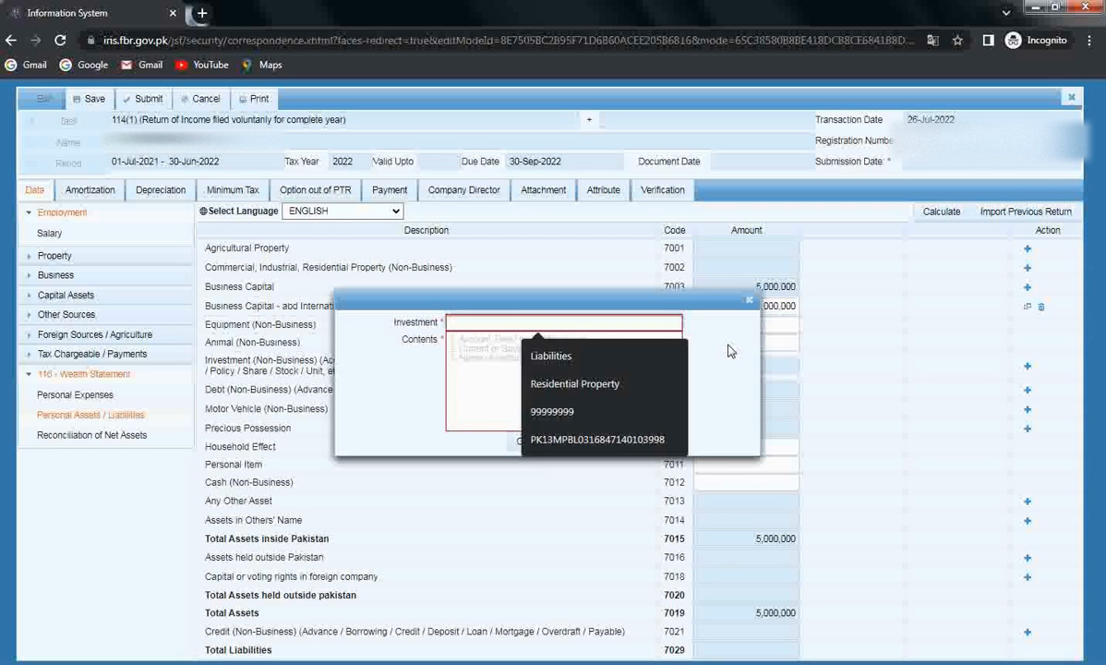
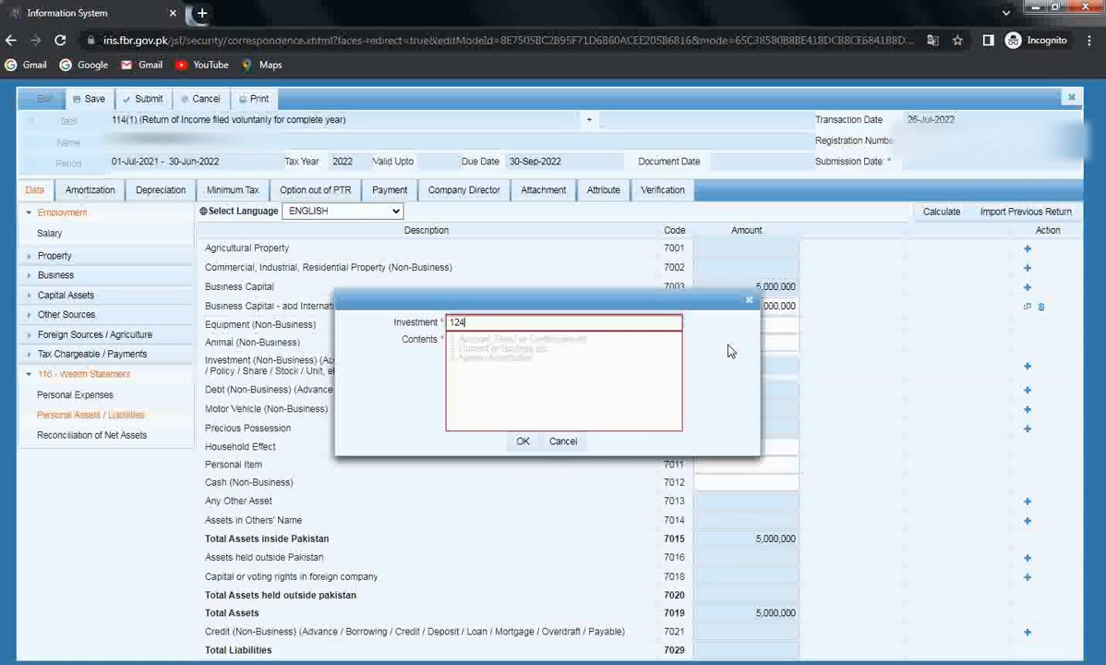
click(608, 361)
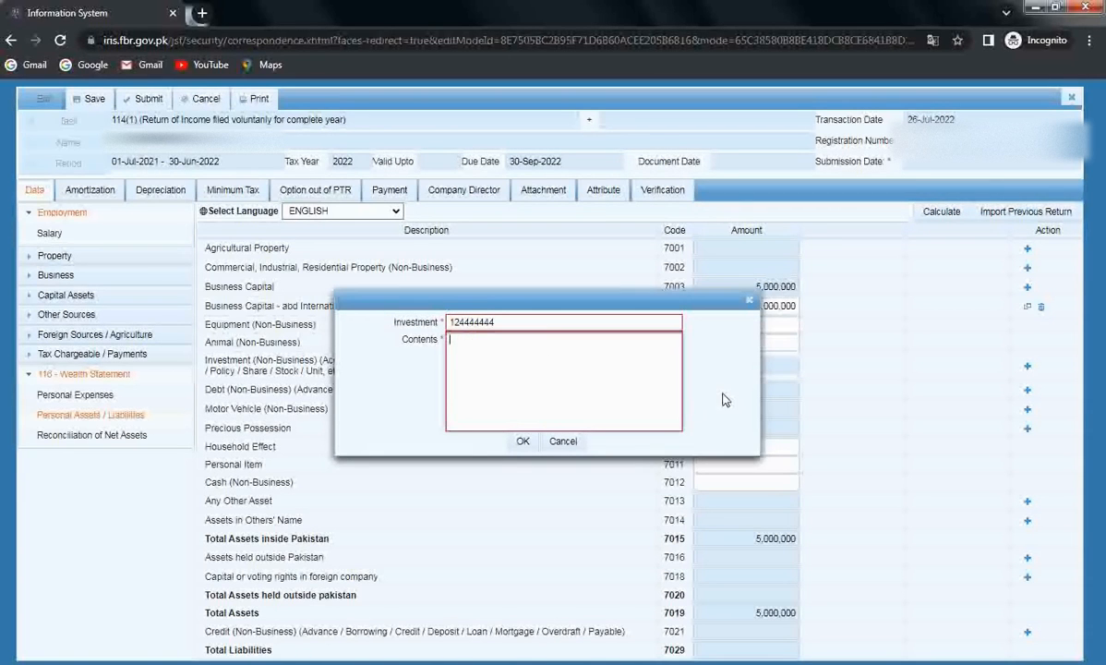
text(Currenty)
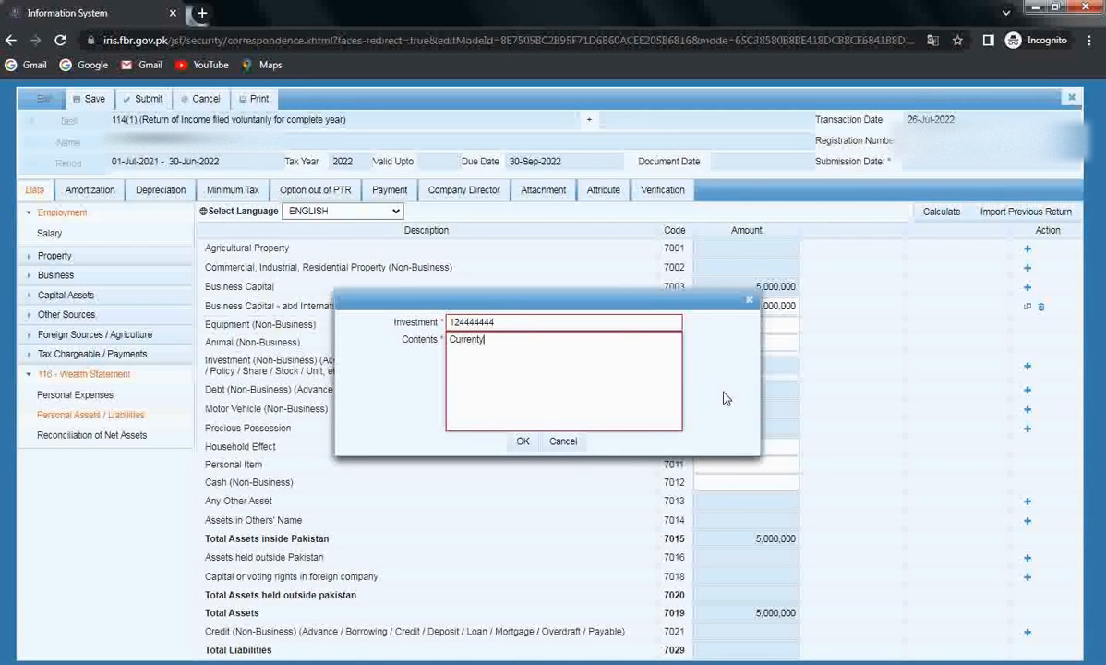
key(BackSpace)
text(ch)
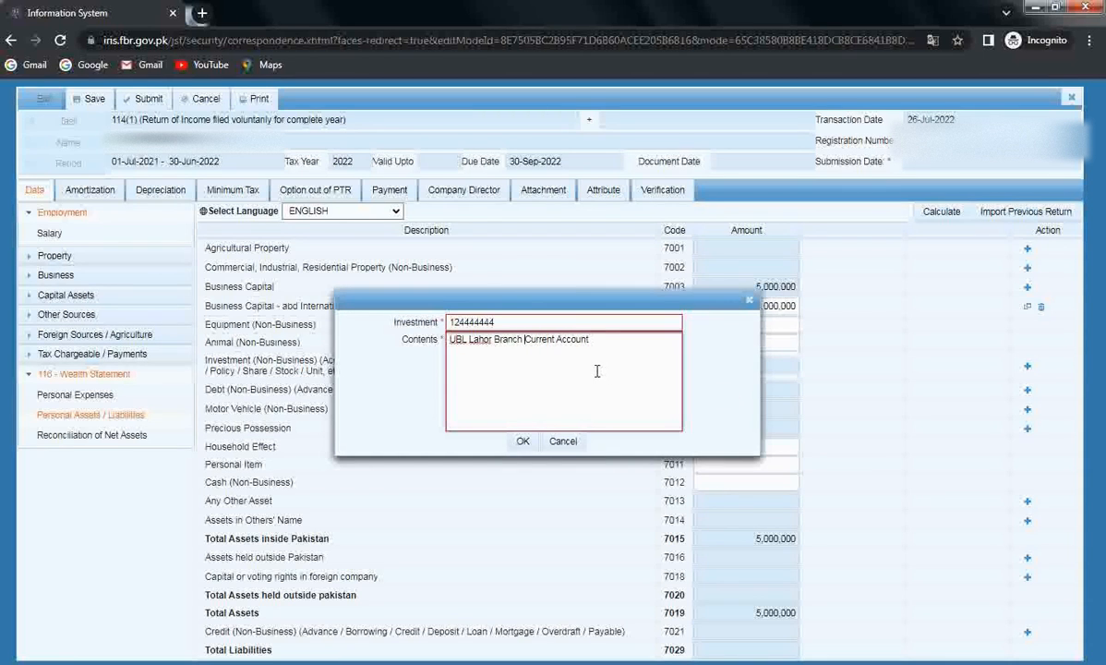
click(523, 441)
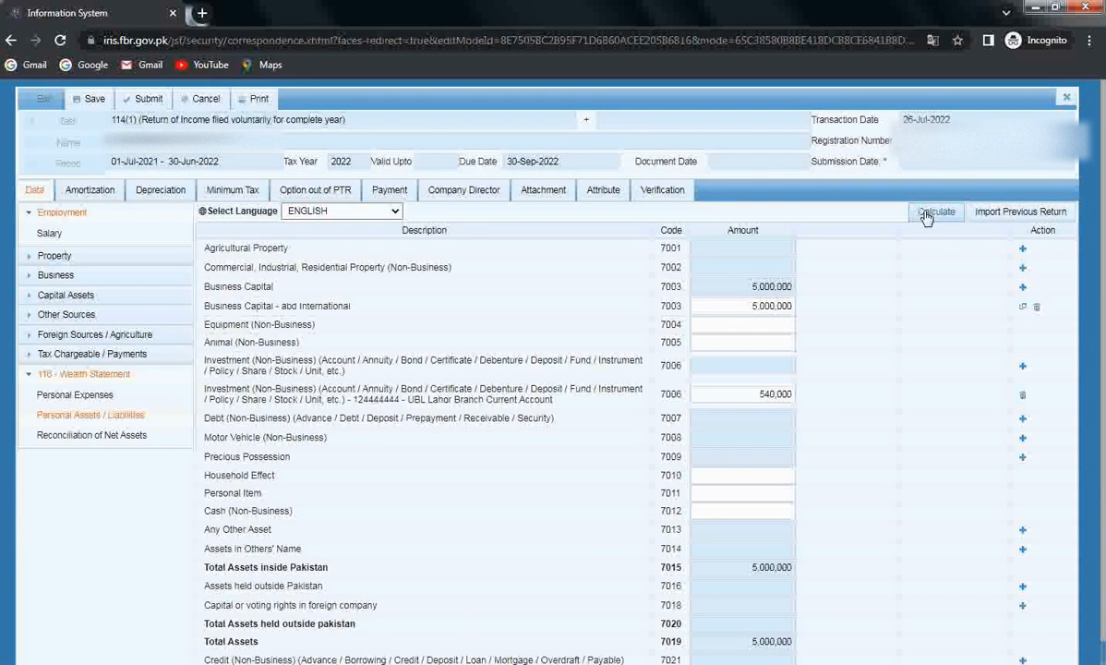
click(935, 211)
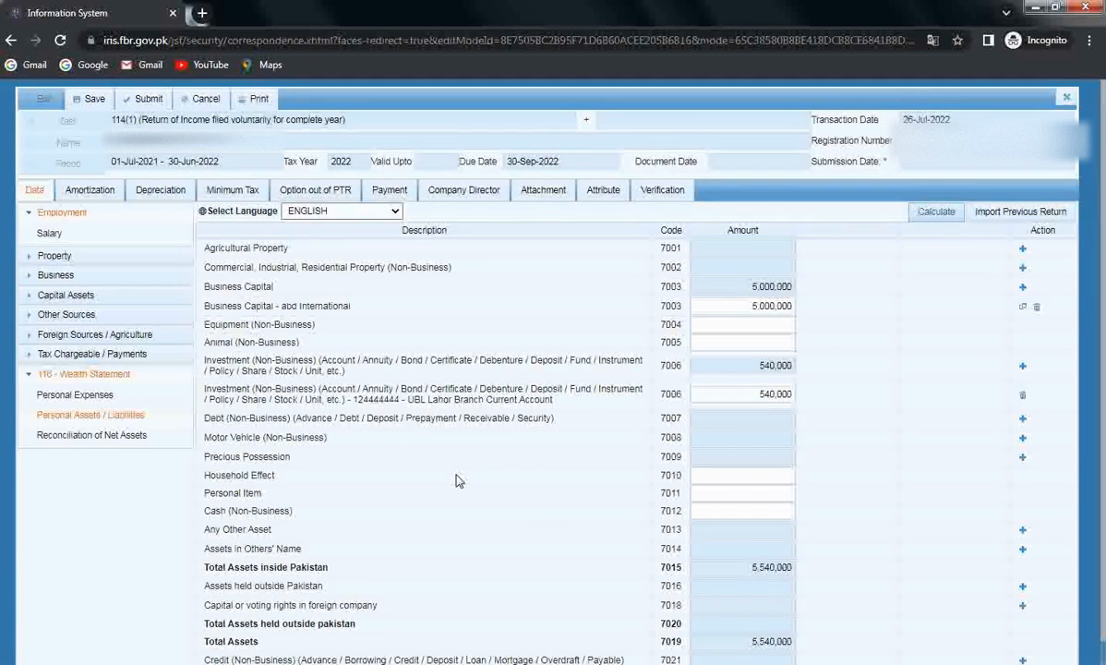
Step: Enter Household Effect 675,000 and Personal Item 1,230,000, then recalculate total assets to 7,445,000
scroll(951, 395, down, 1)
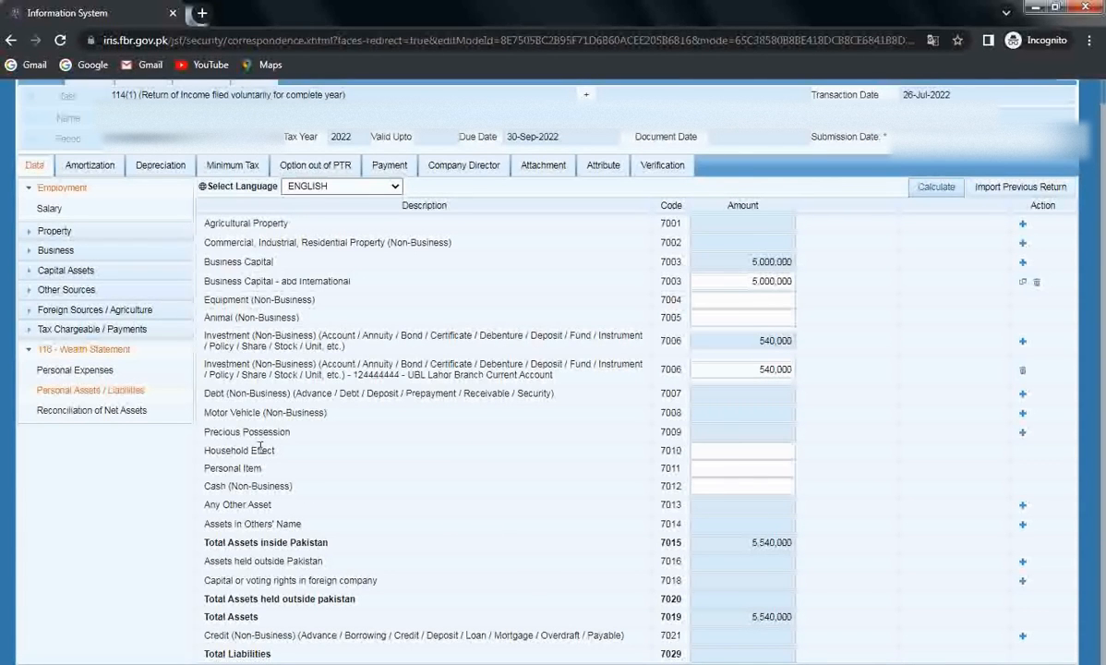
click(775, 452)
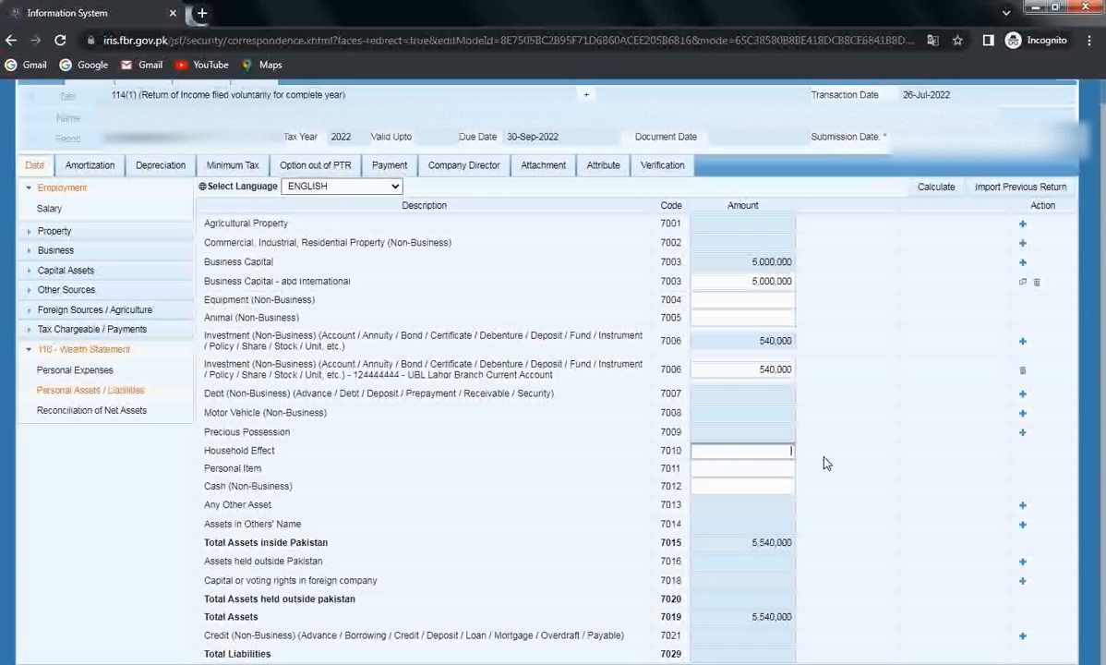
text(675000)
click(844, 469)
click(729, 467)
text(1230000)
click(902, 480)
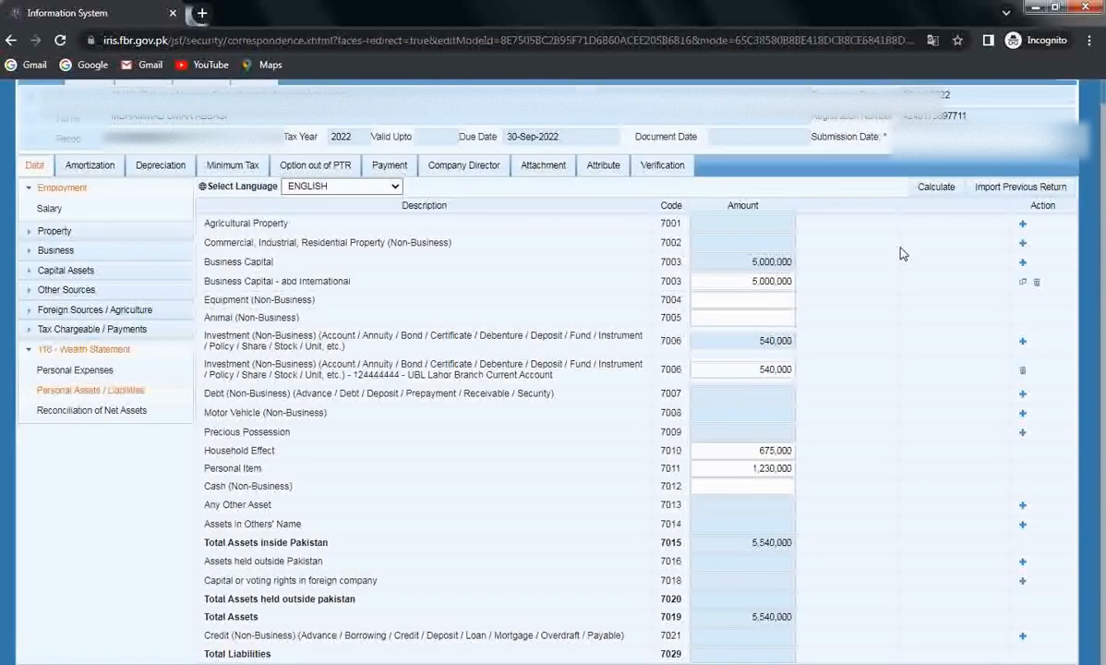
click(934, 187)
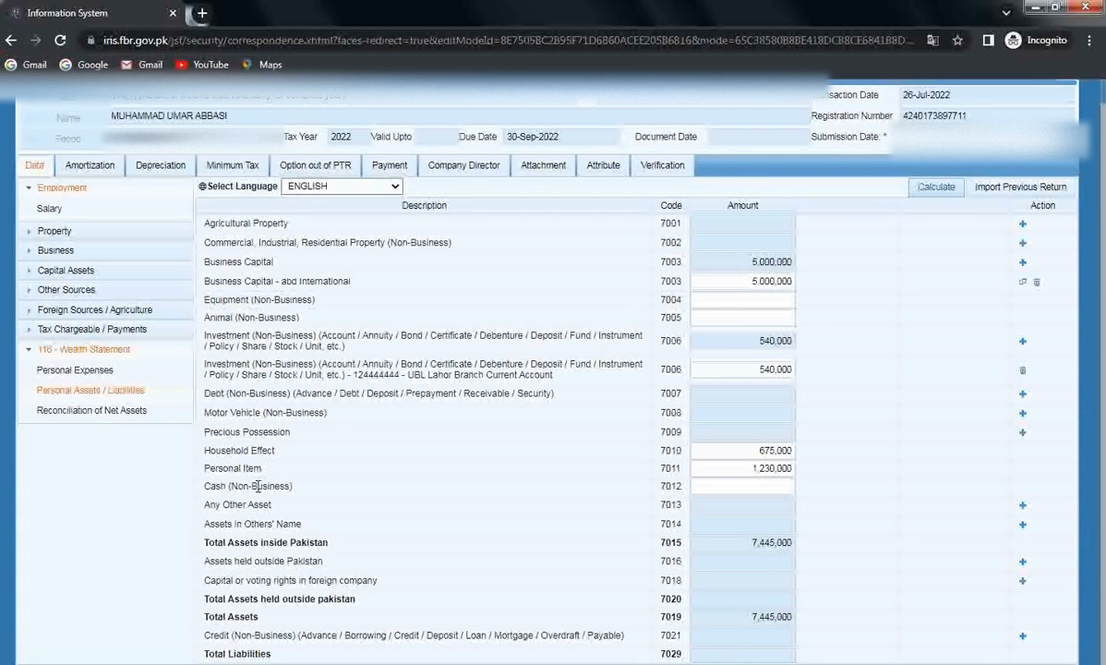
click(89, 412)
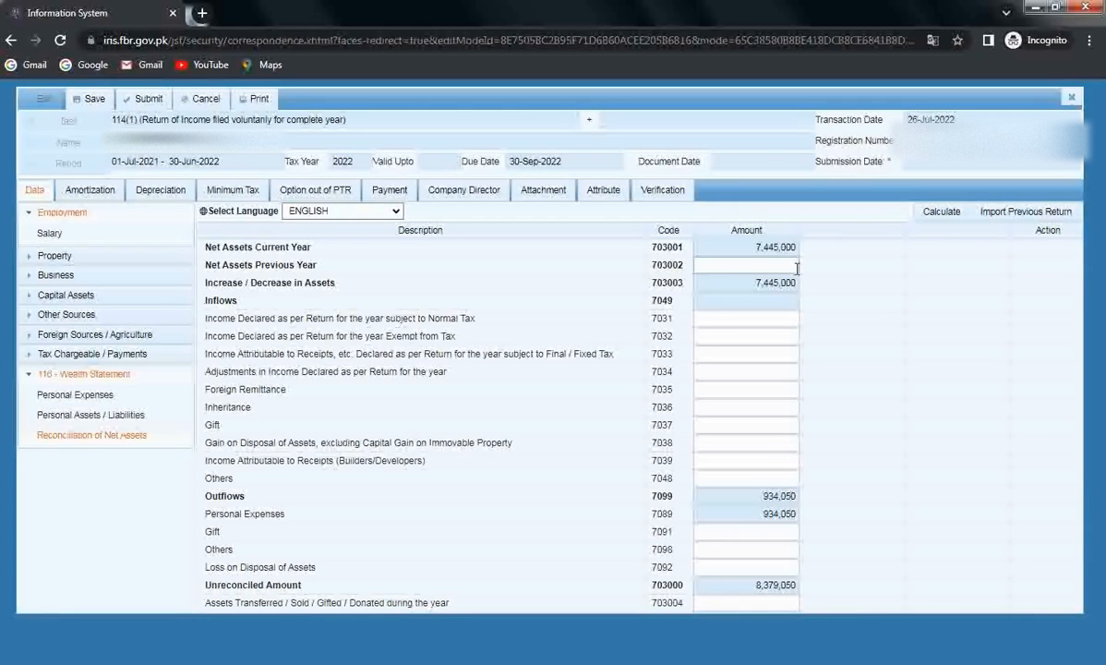
Step: Enter previous-year net assets of 7,000,000 and recalculate, leaving 1,379,050 unreconciled
click(794, 266)
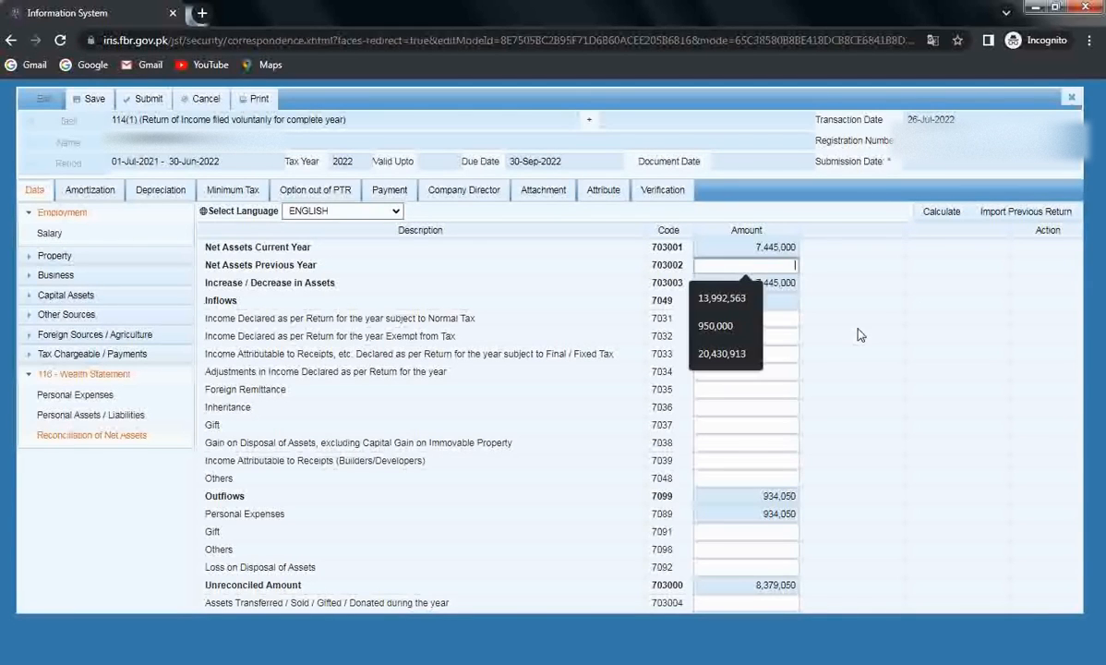
text(7000000)
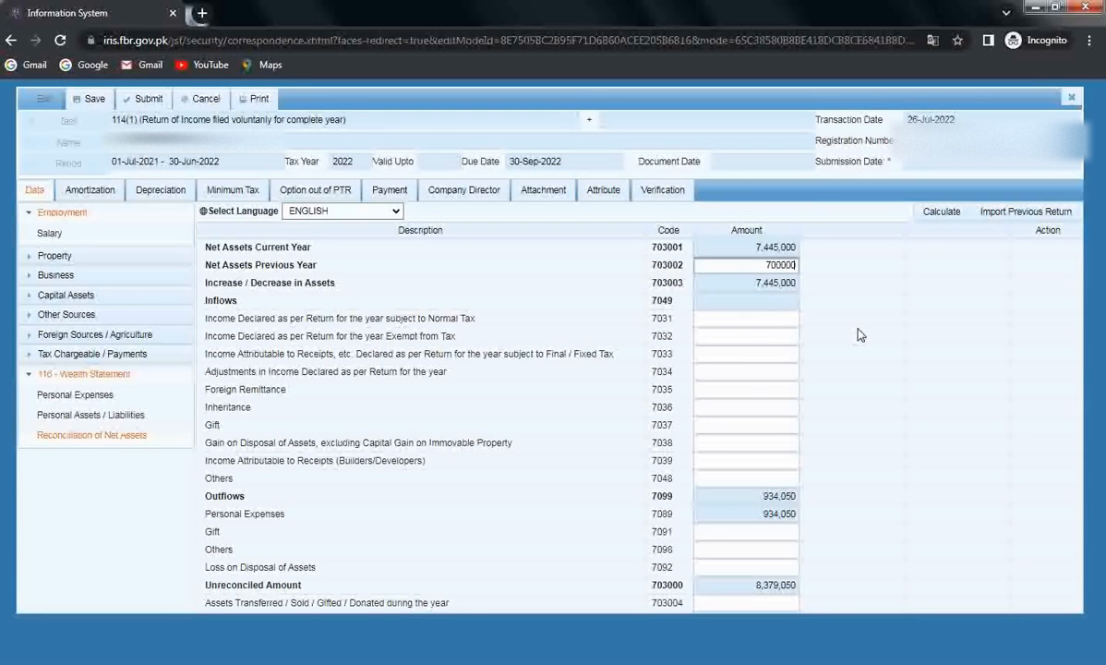
click(859, 294)
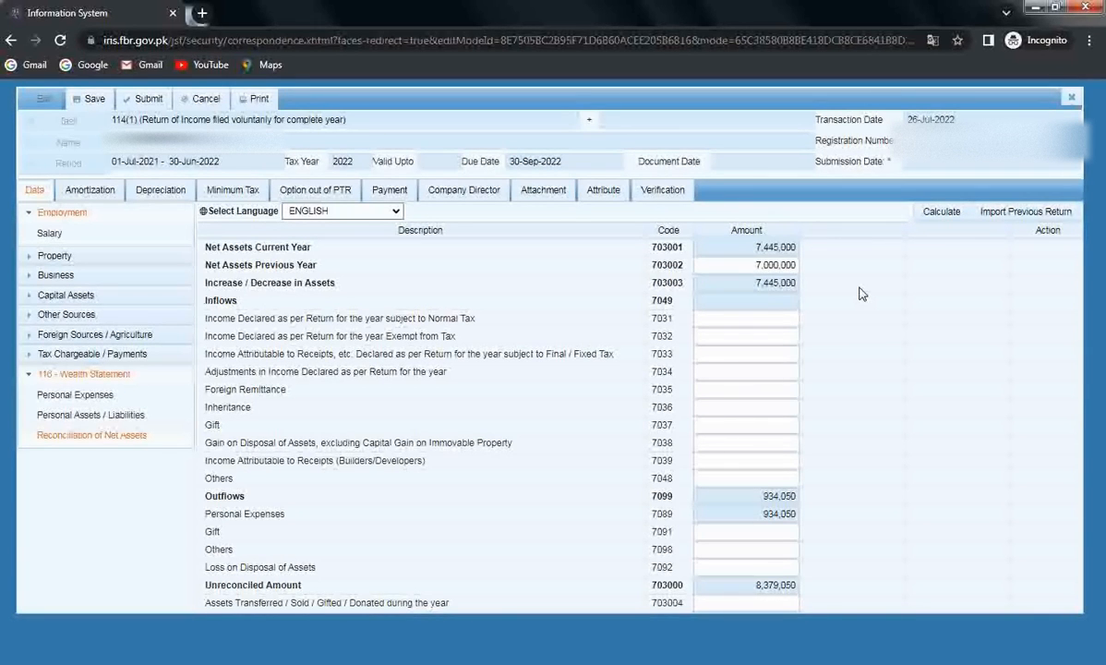
click(940, 212)
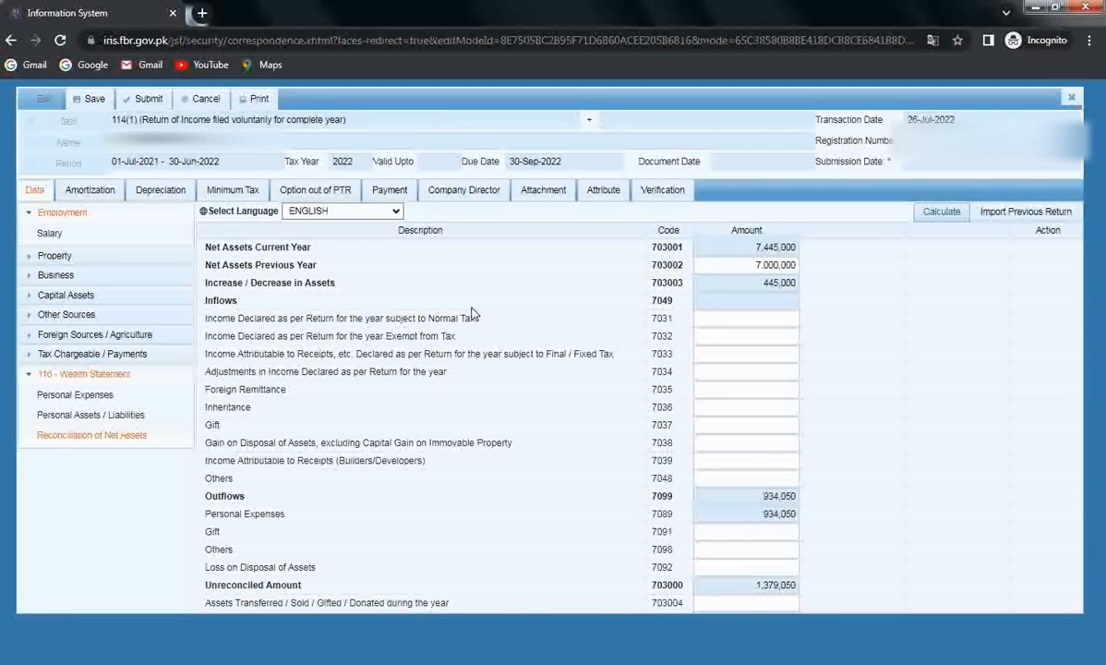
click(59, 376)
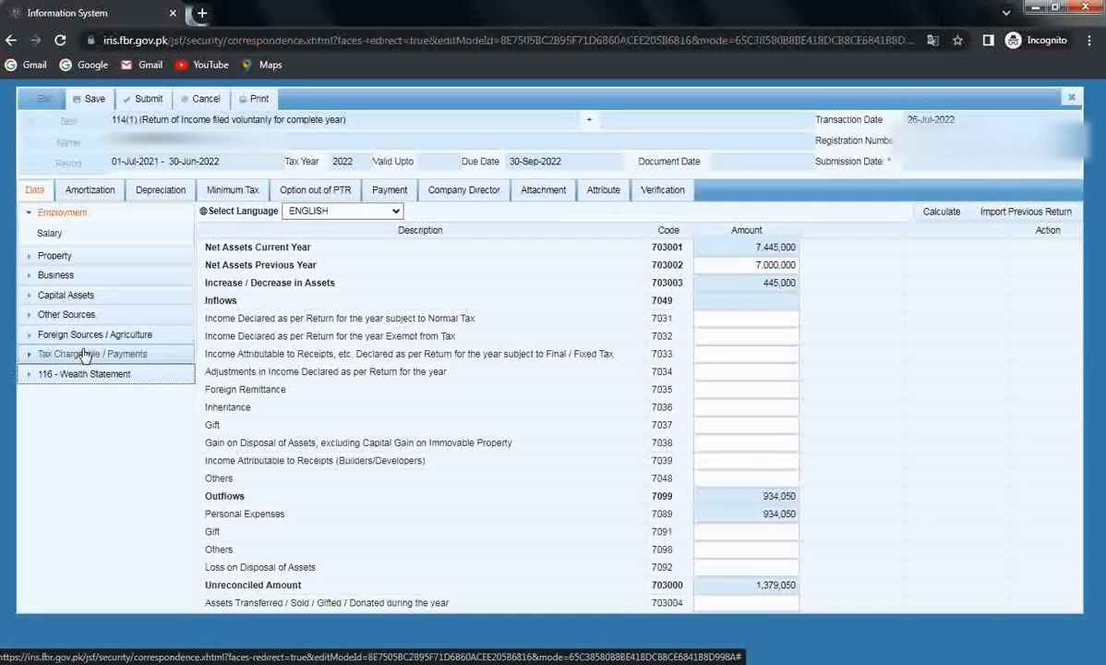
Step: Copy the 1,872,098 business income from the tax Computations and return to Reconciliation of Net Assets
click(83, 355)
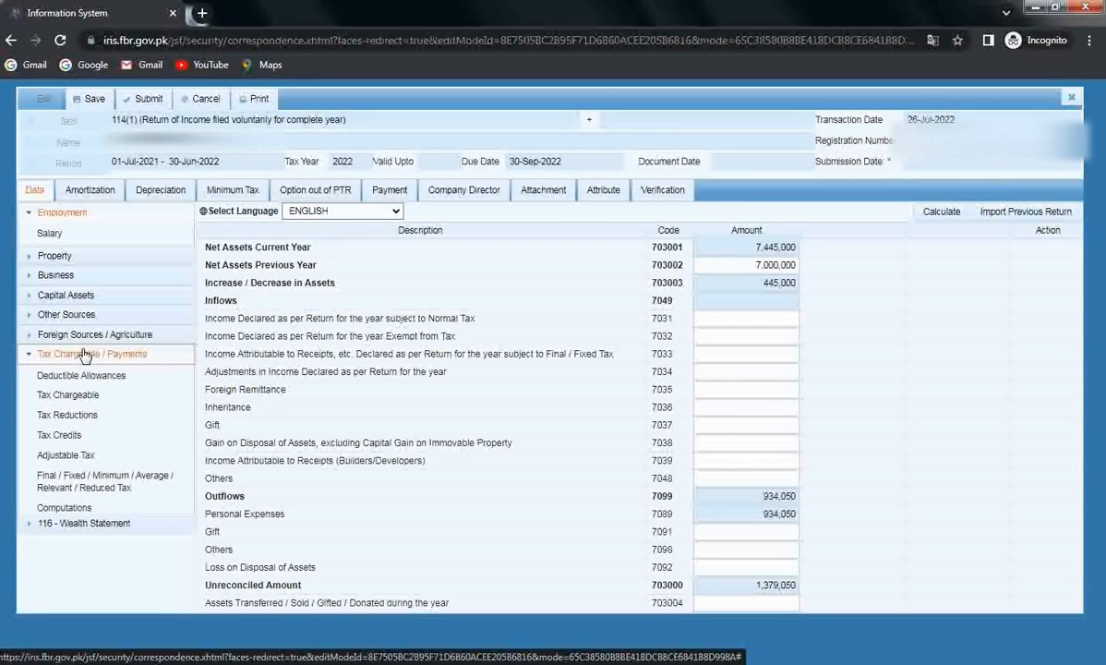
click(62, 509)
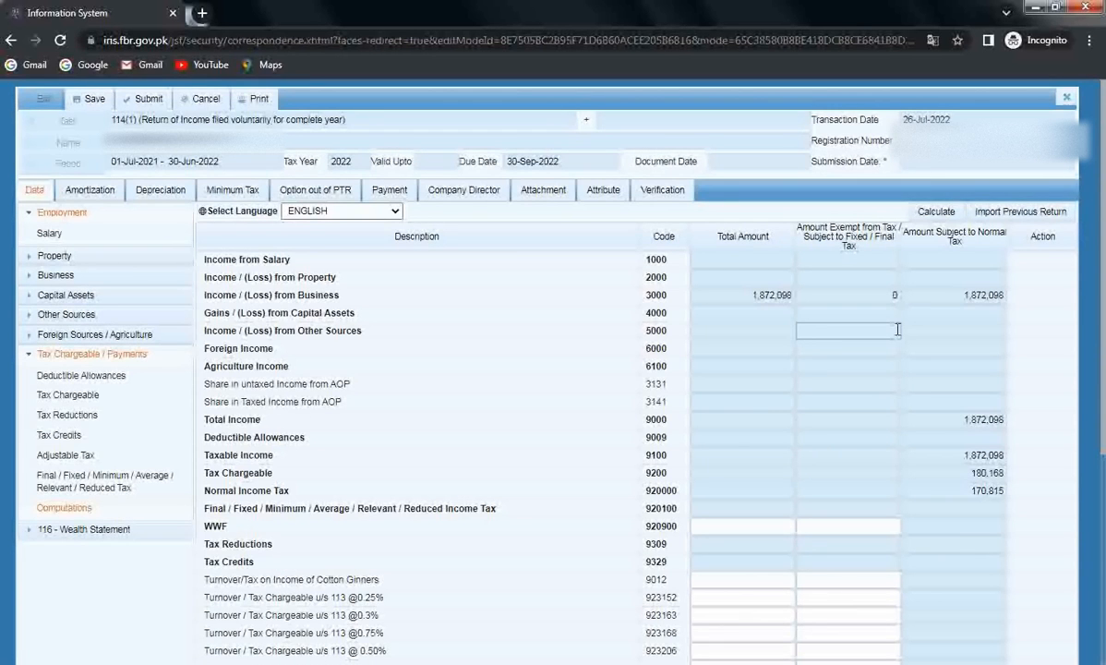
drag(961, 294, 1013, 302)
key(ctrl+c)
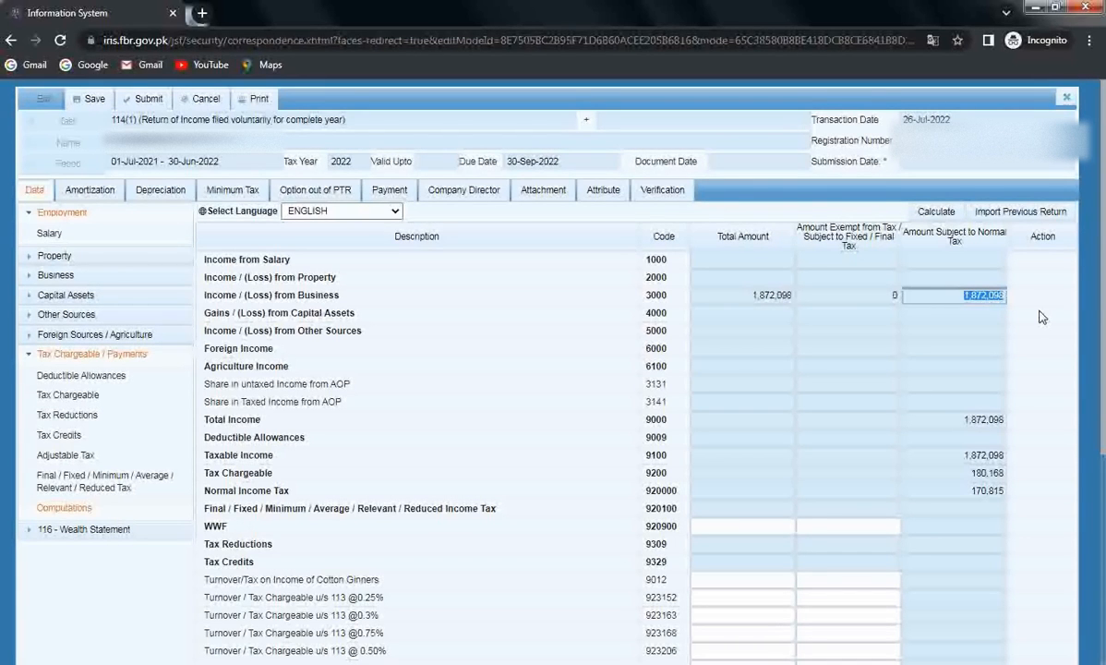
click(41, 355)
click(102, 374)
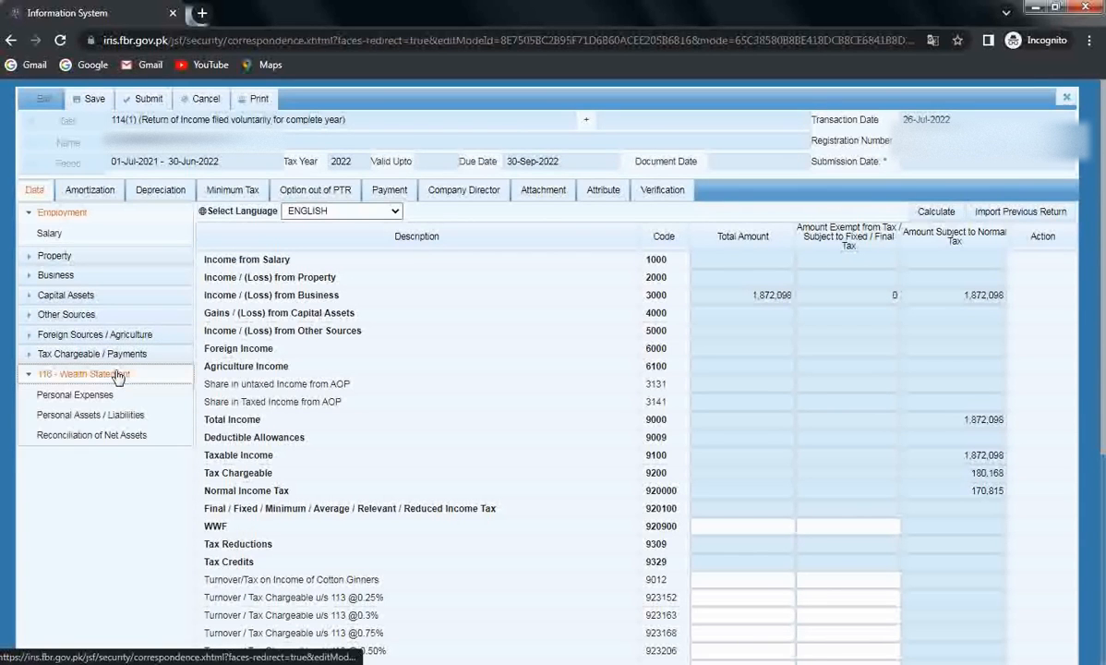
click(104, 435)
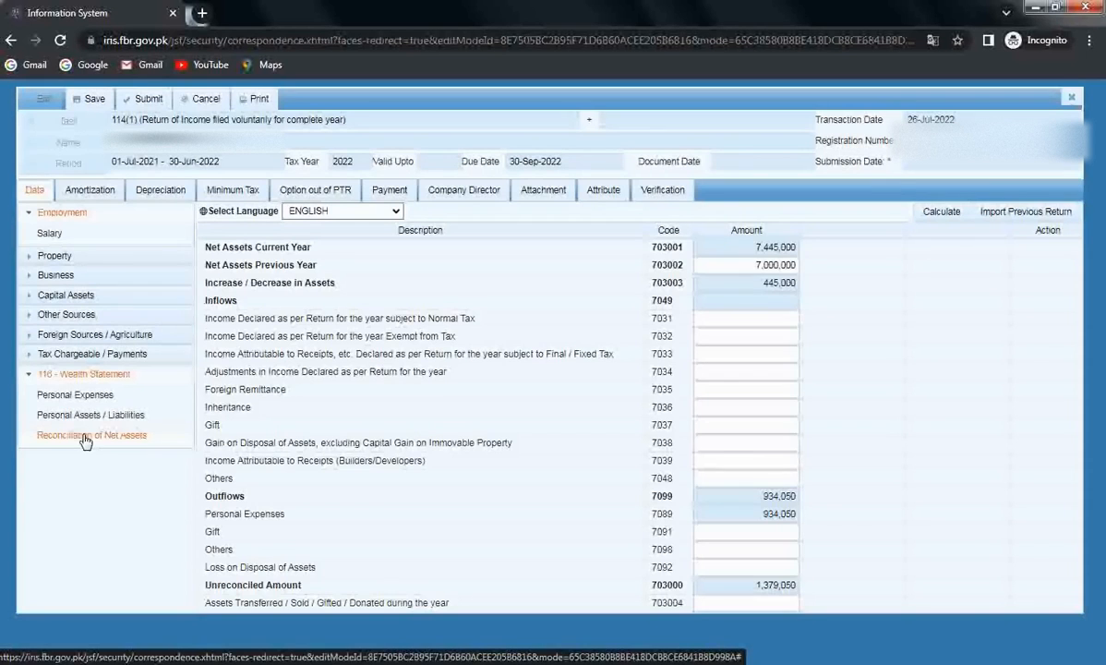
Step: Paste 1,872,098 into Income Declared subject to Normal Tax (7031), leaving -493,048 unreconciled
click(743, 318)
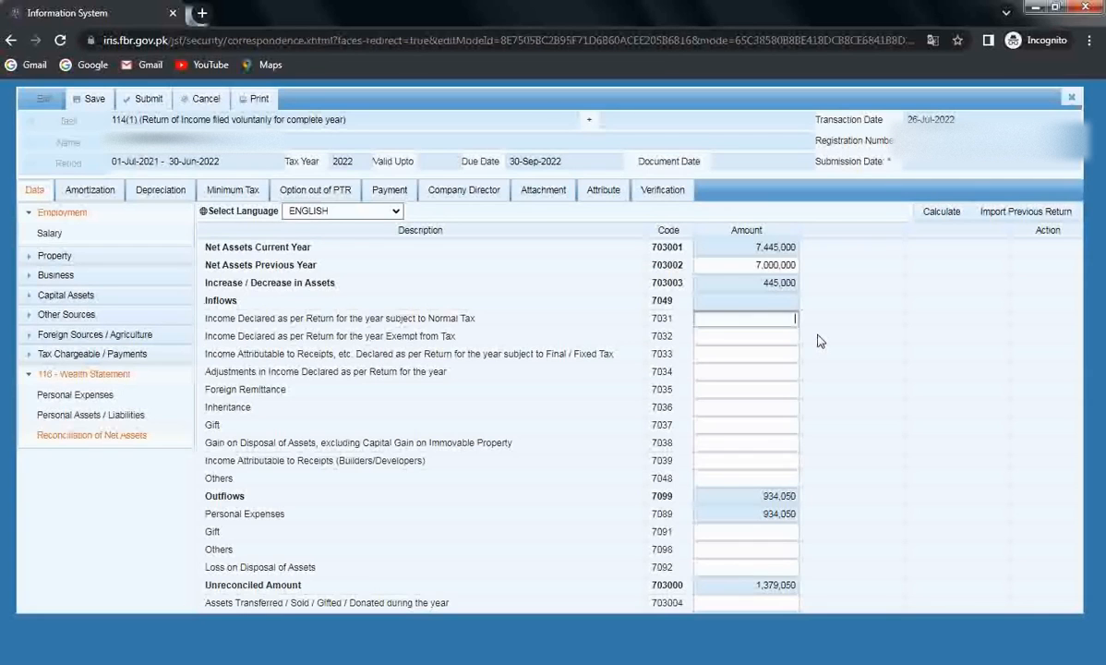
key(ctrl+v)
click(932, 220)
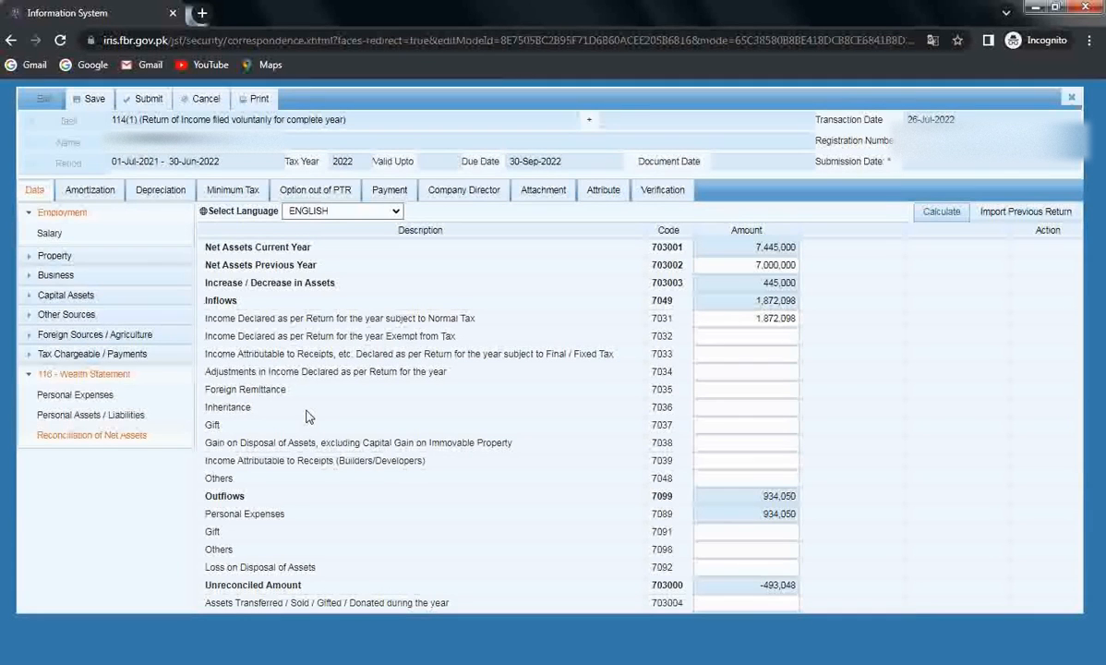
Step: Recalculate the reconciliation and copy the -493,048 unreconciled amount
click(942, 212)
click(755, 356)
drag(763, 587, 800, 588)
key(ctrl+c)
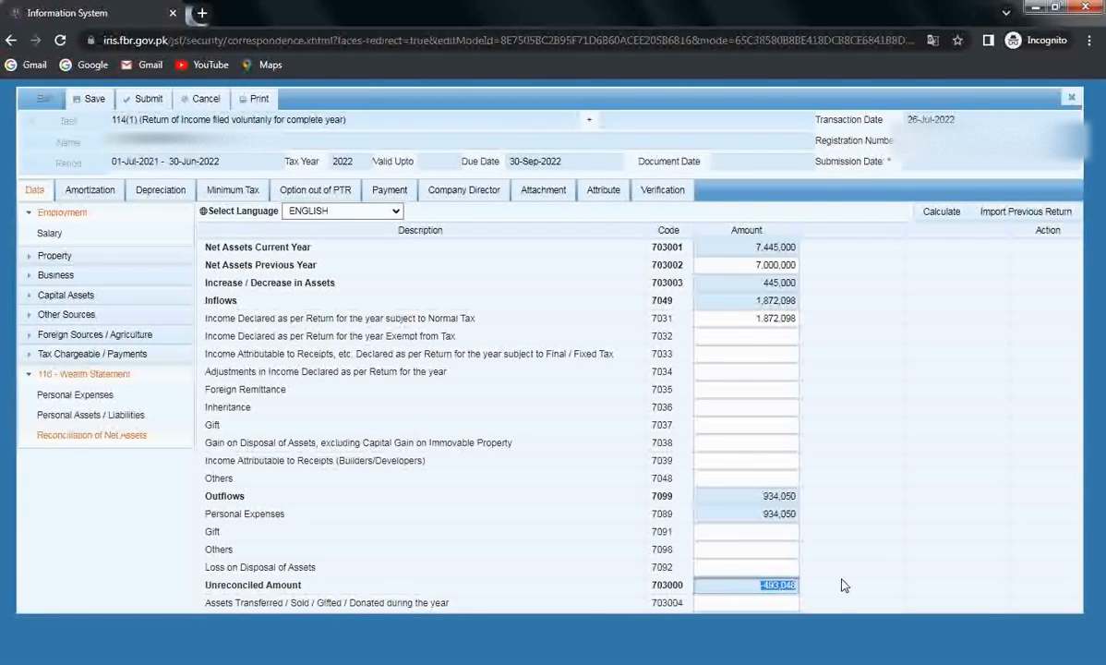
click(102, 416)
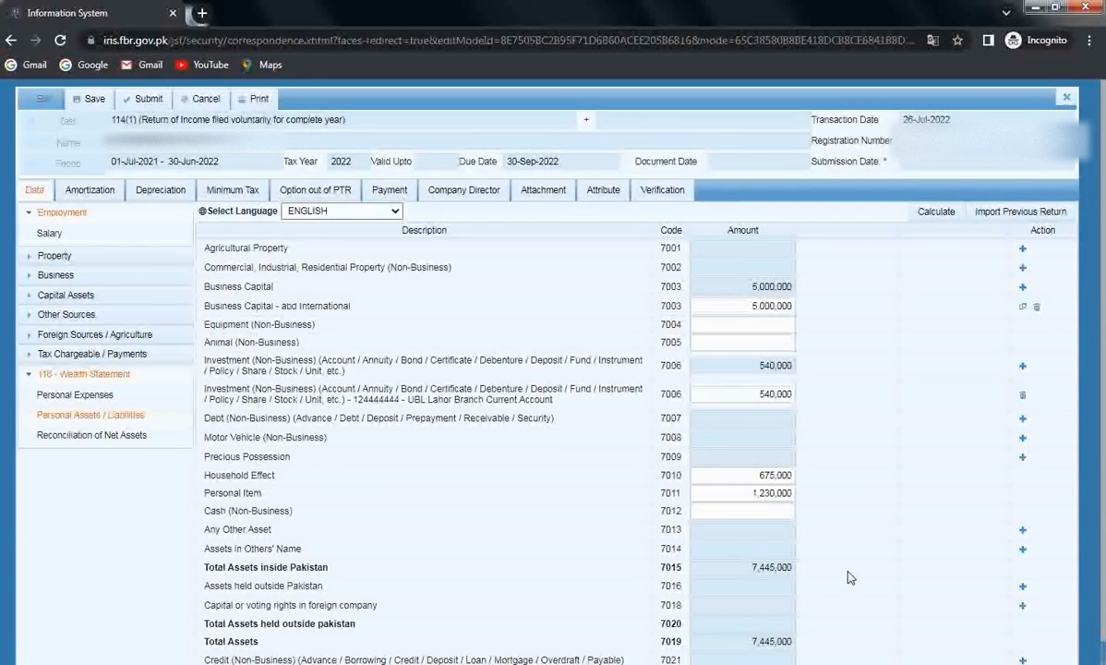
Step: Record 493,048 as Cash (Non-Business) 7012, bringing total assets to 7,938,048 and 0 unreconciled
click(774, 513)
click(774, 513)
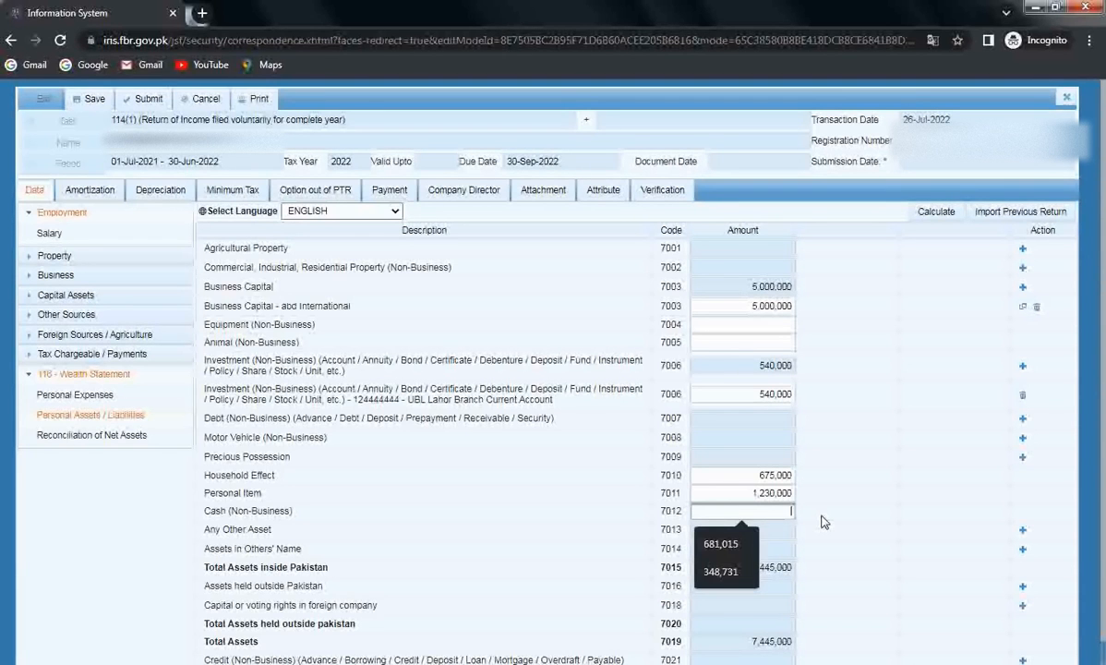
key(ctrl+v)
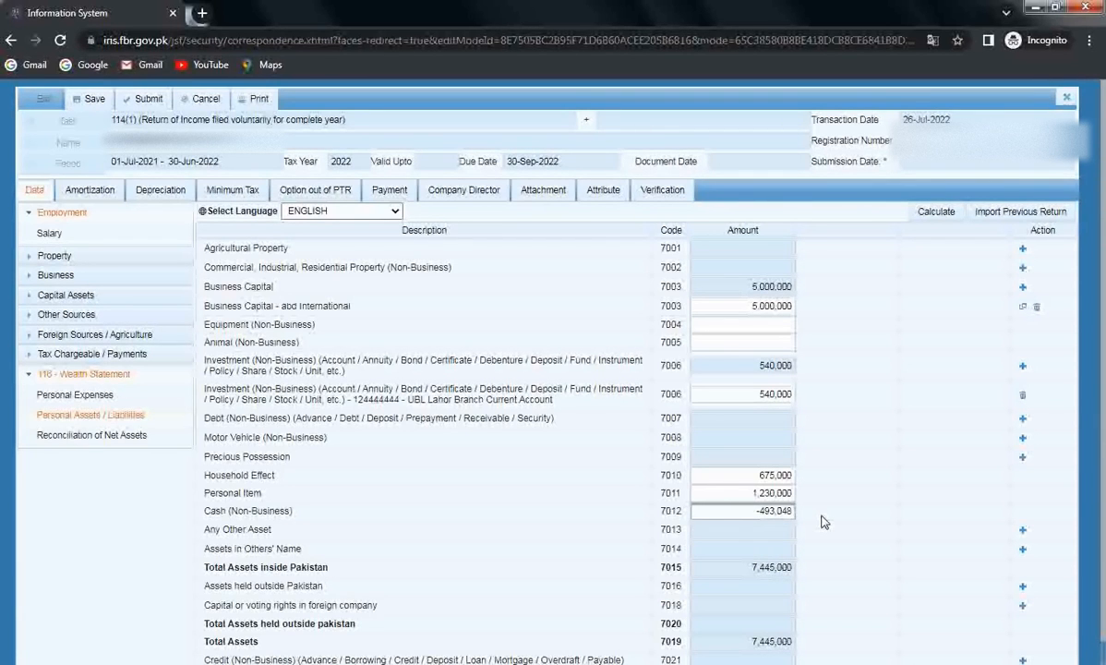
key(Left)
key(Left)
key(Left)
click(938, 218)
click(938, 220)
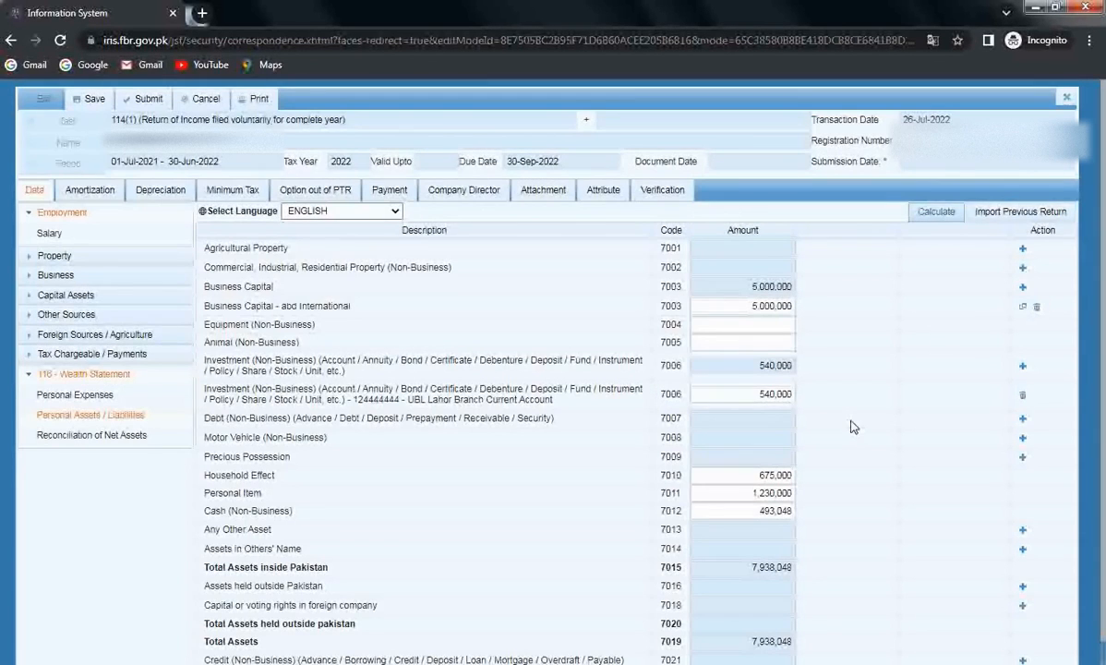
scroll(855, 427, down, 1)
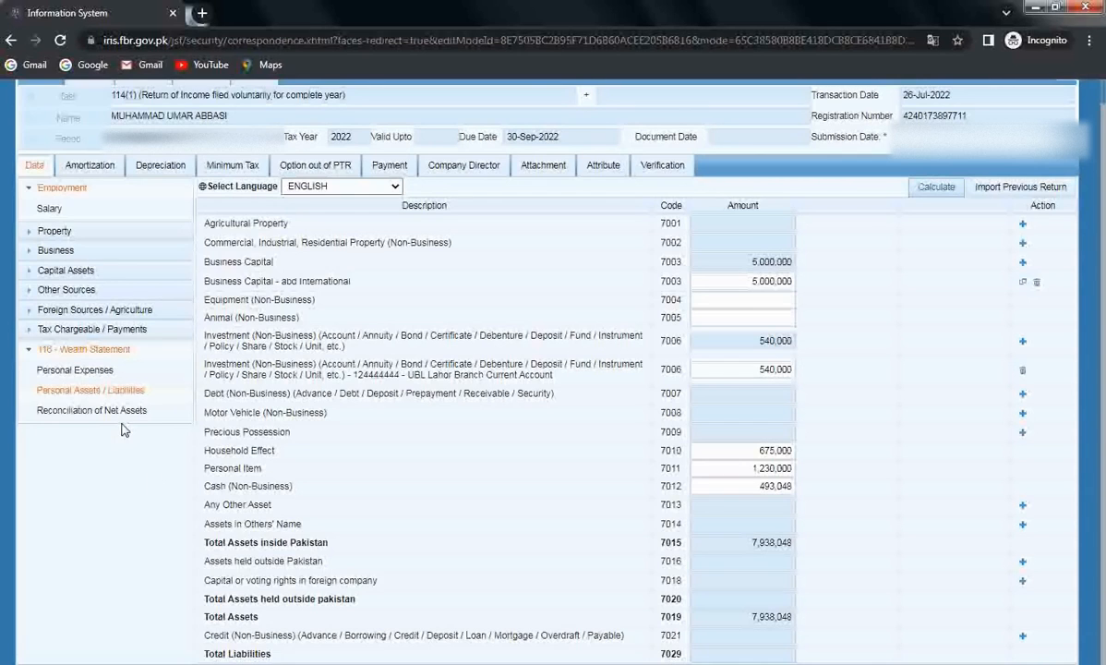
click(55, 412)
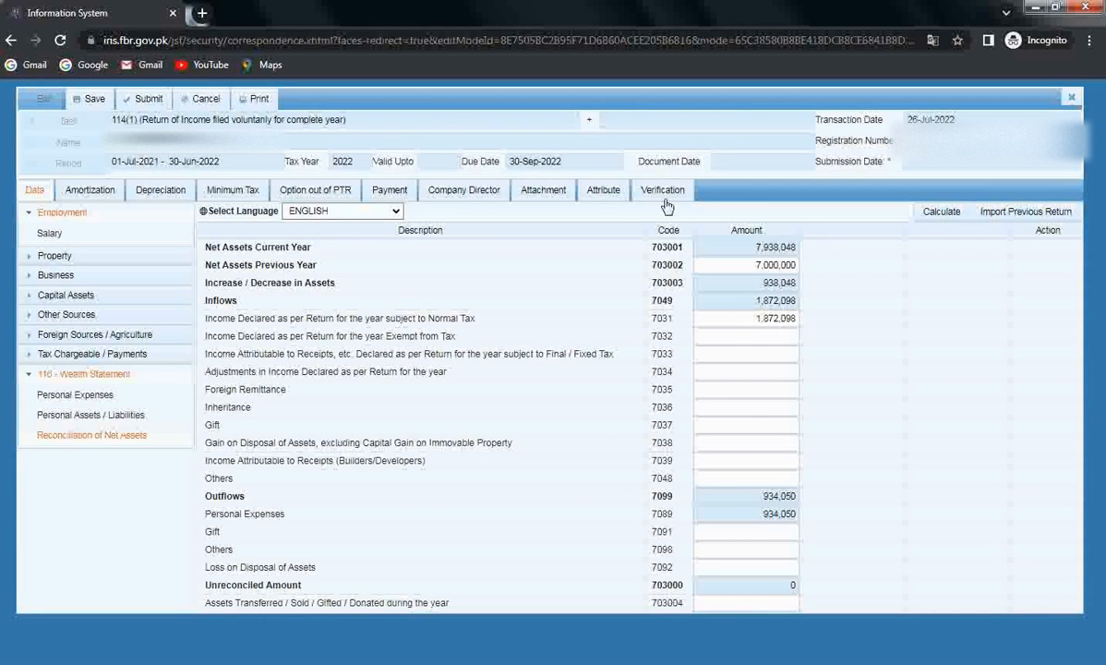
Step: Set the Business Sector-1 attribute to Trader - Others
click(605, 191)
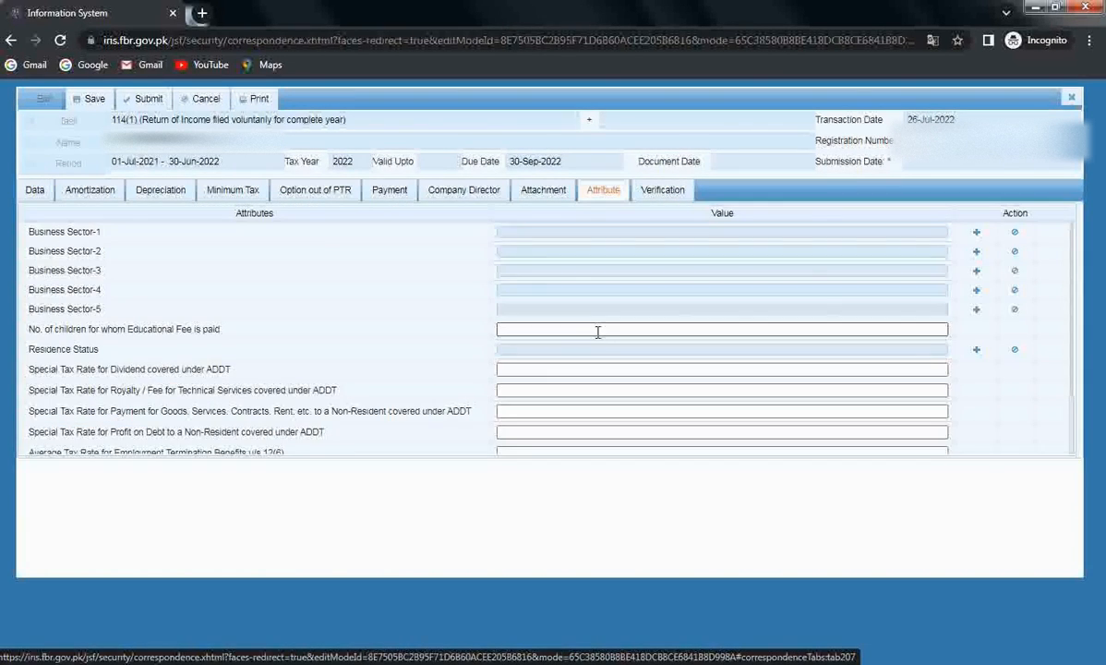
click(976, 231)
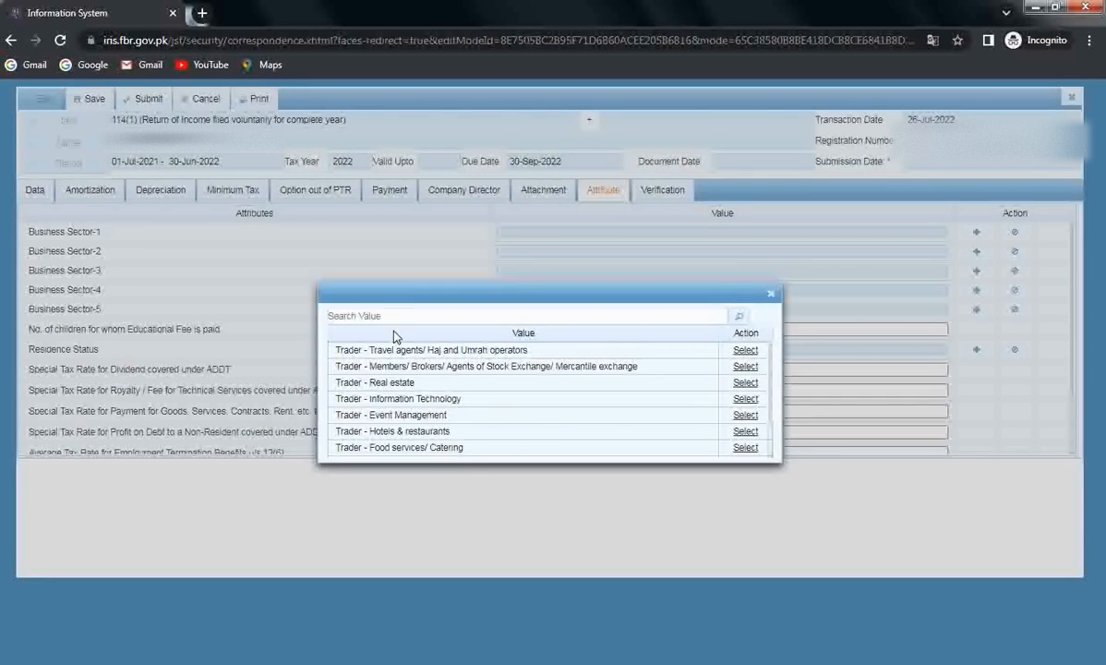
scroll(467, 418, down, 3)
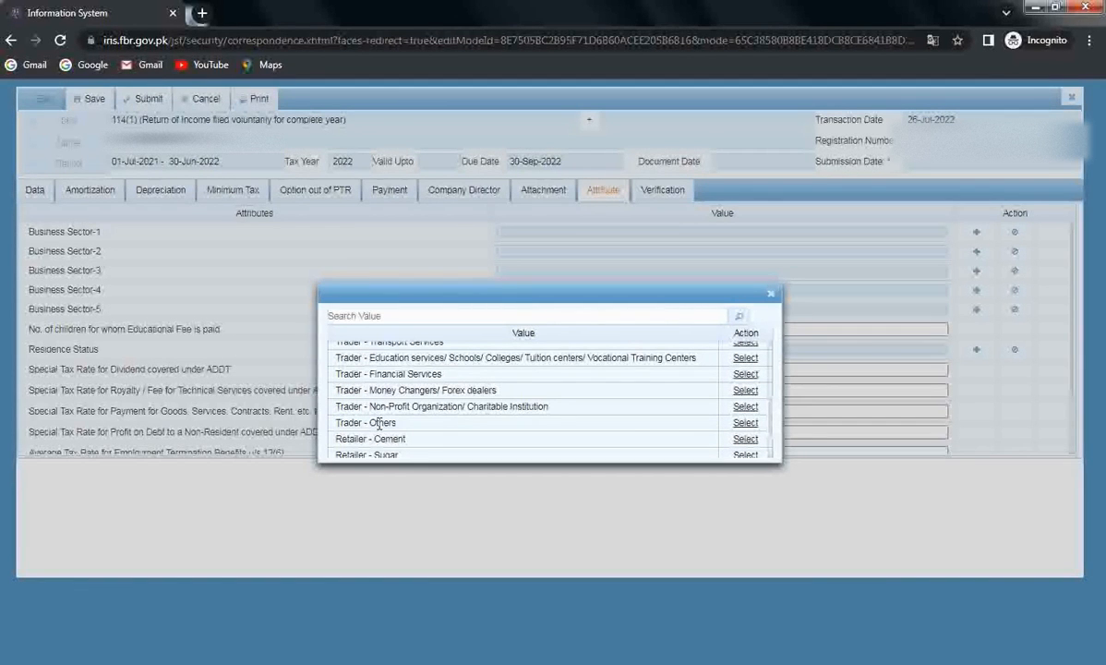
click(743, 423)
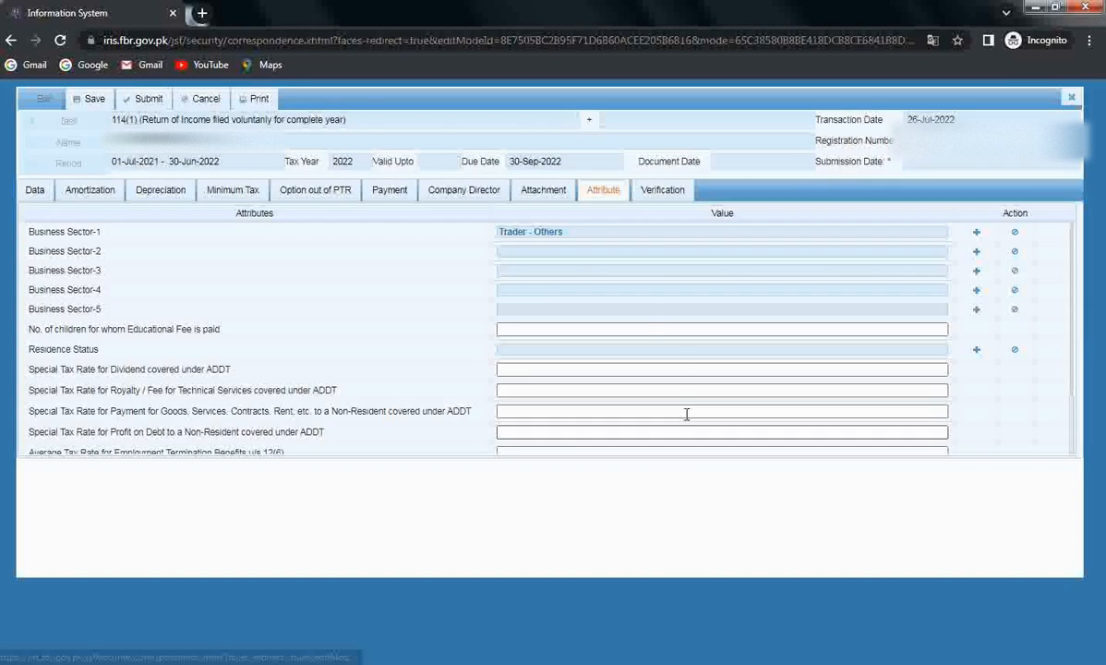
click(663, 190)
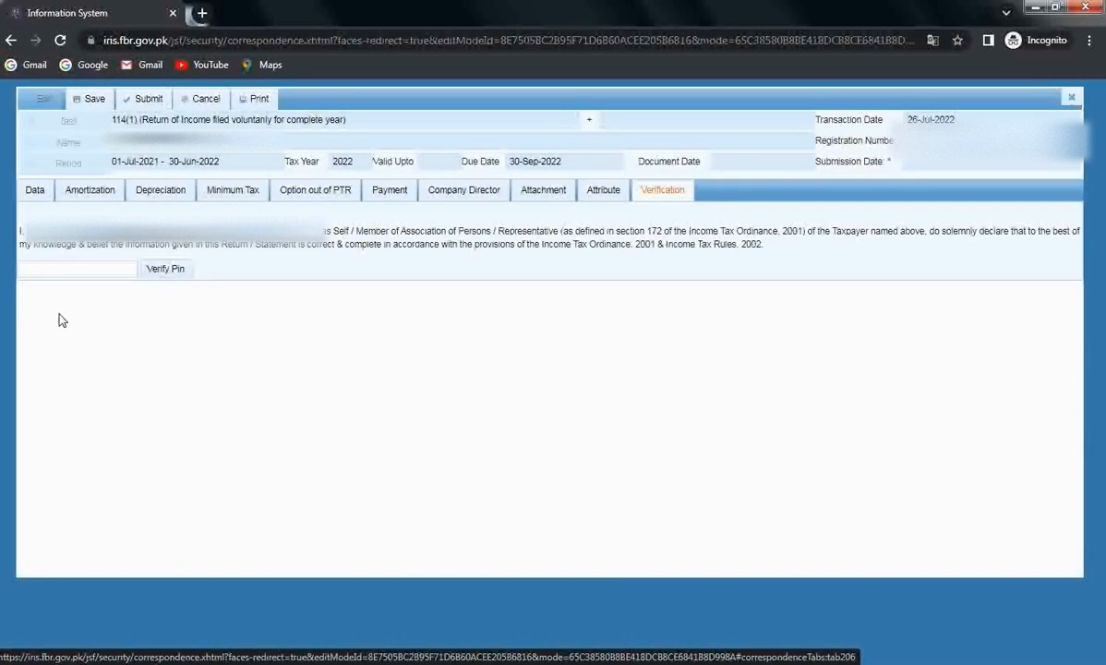
Step: Enter and verify the return's PIN, then view the Payment section
click(39, 270)
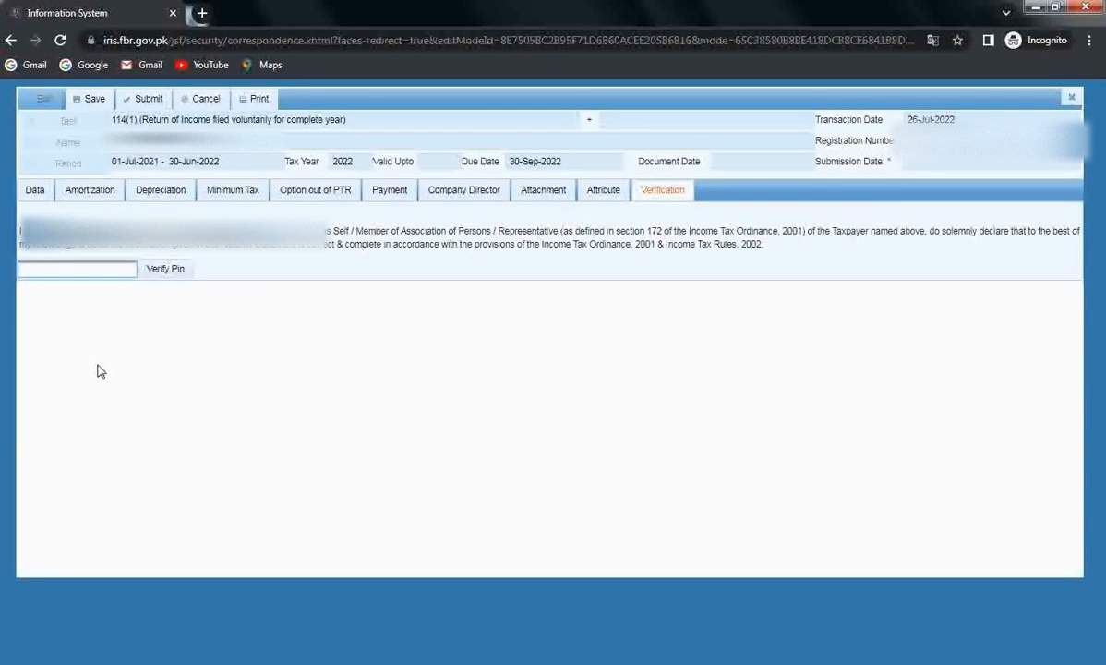
text(***)
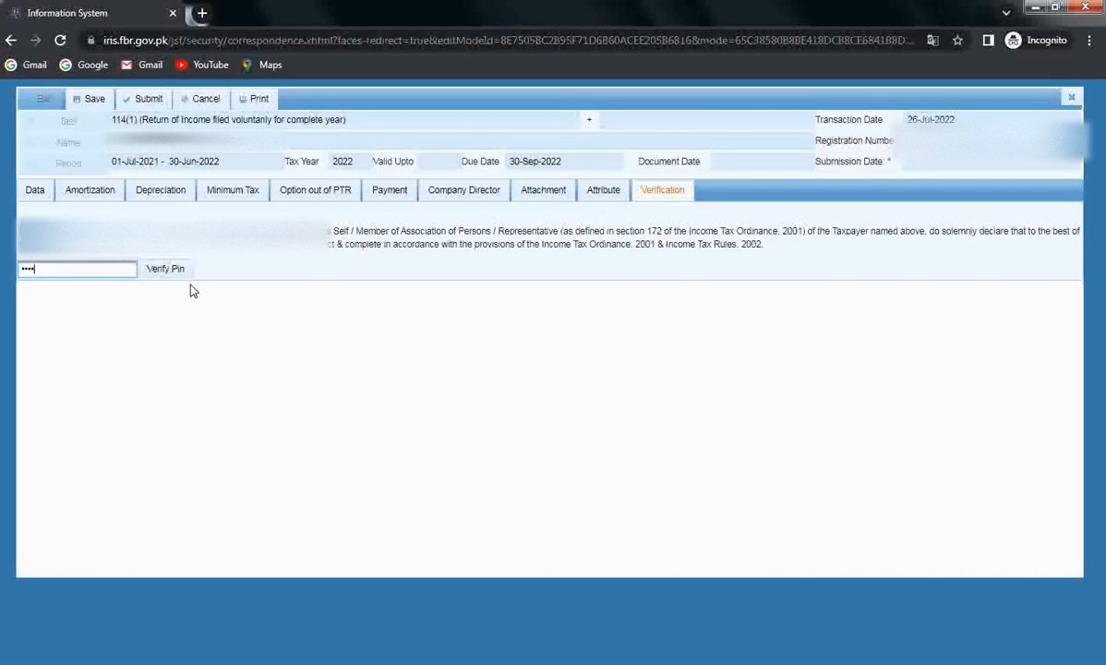
click(166, 269)
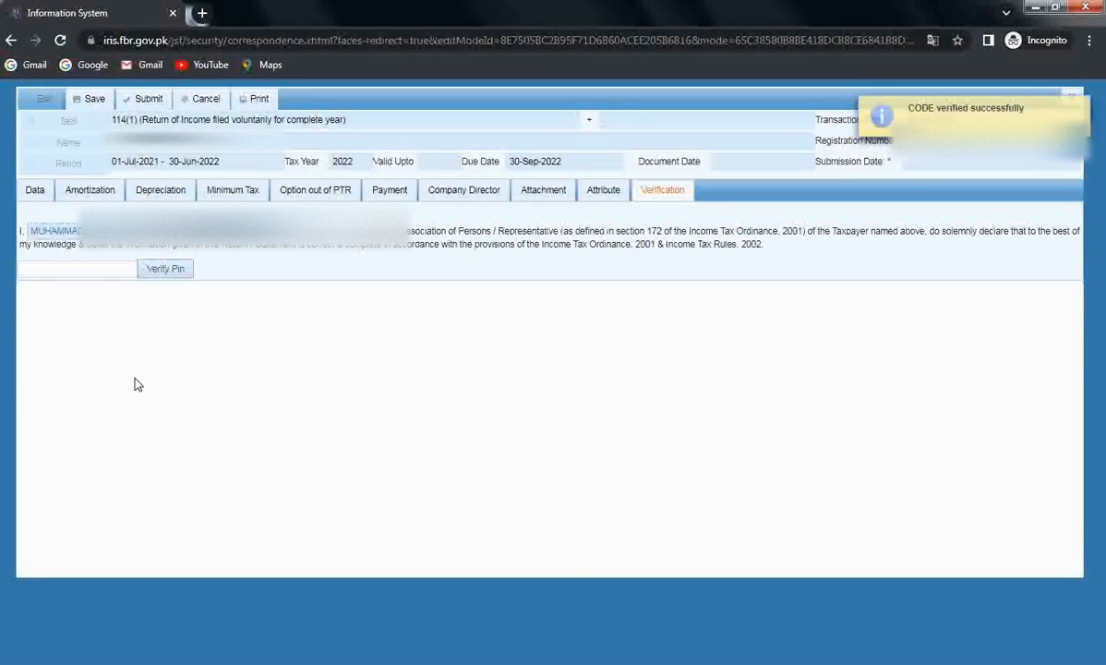
click(389, 190)
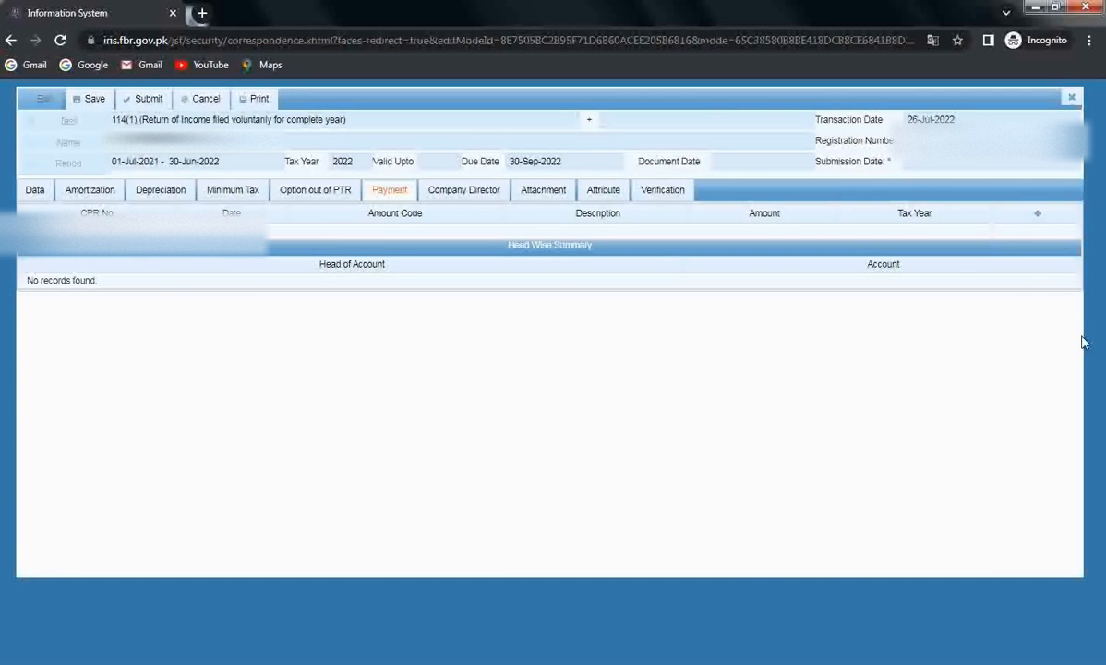
Step: Dismiss the Payments search without adding any payment and close the return form
click(1038, 215)
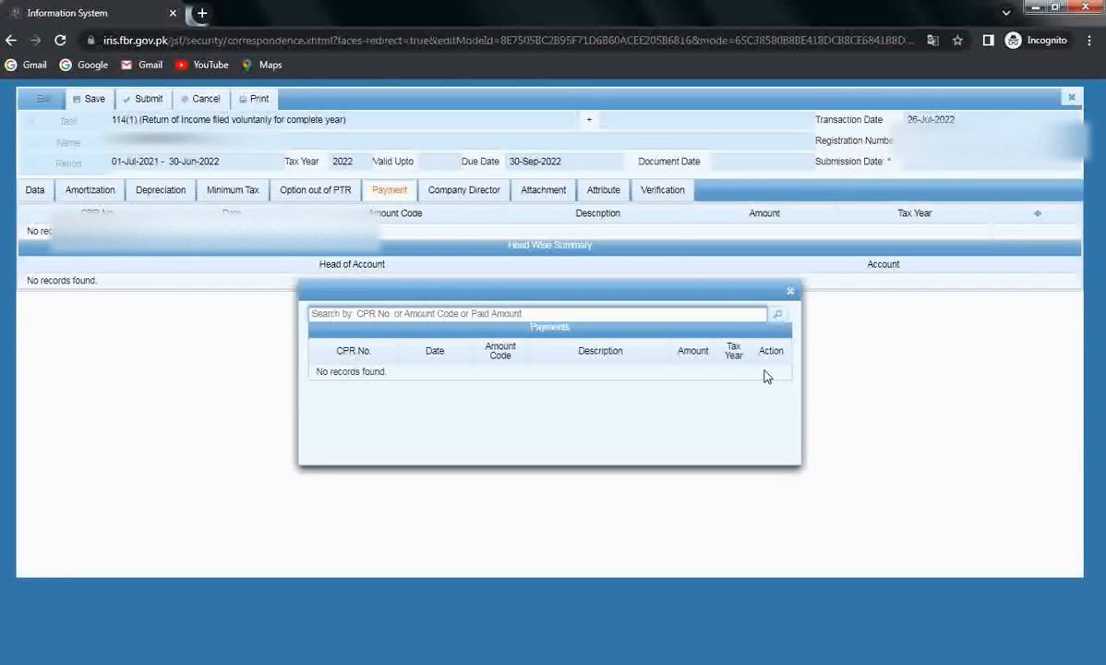
click(790, 290)
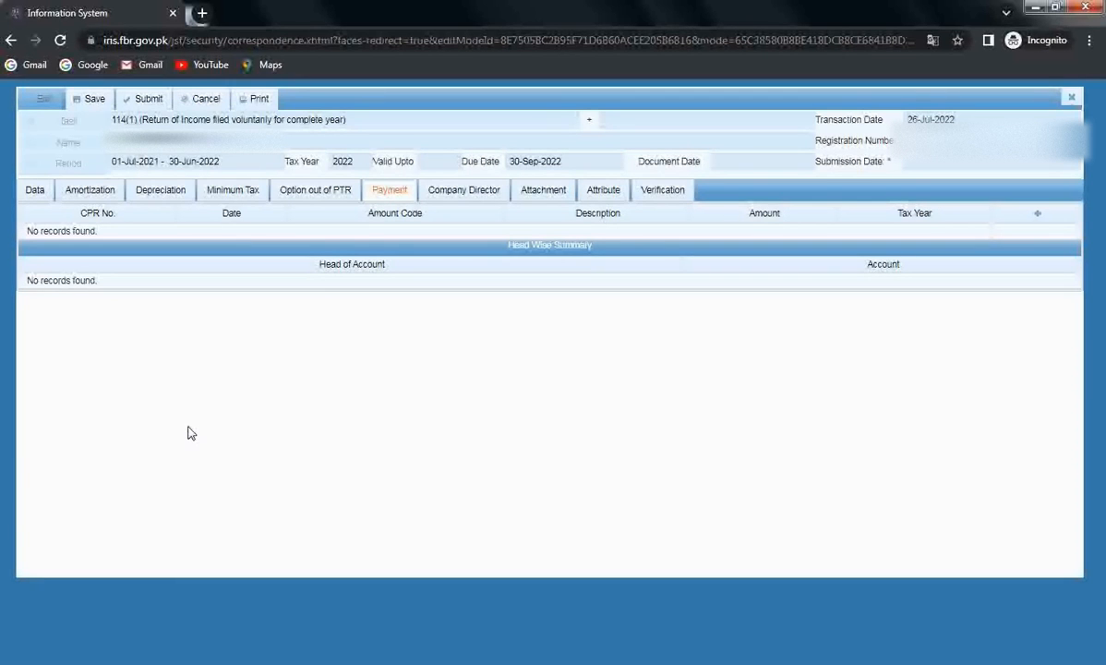
click(141, 104)
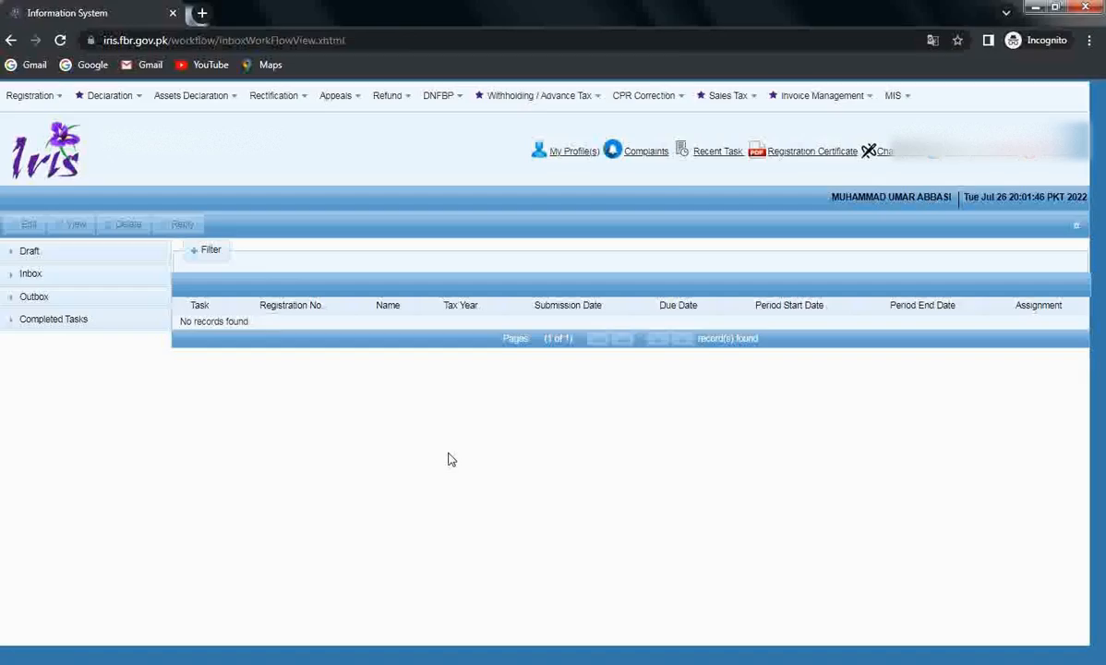